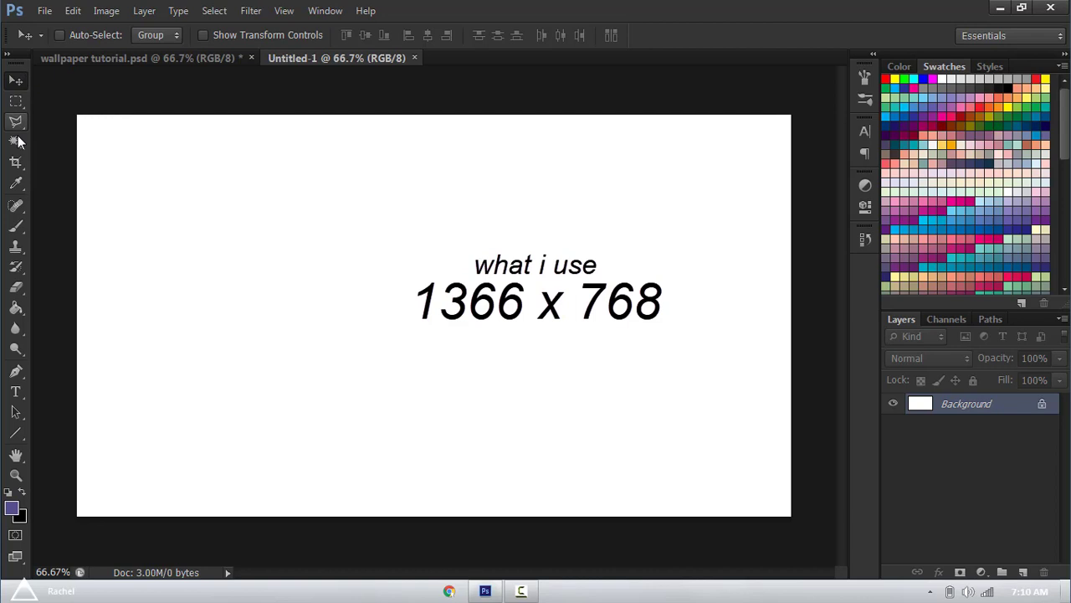
left_click(19, 180)
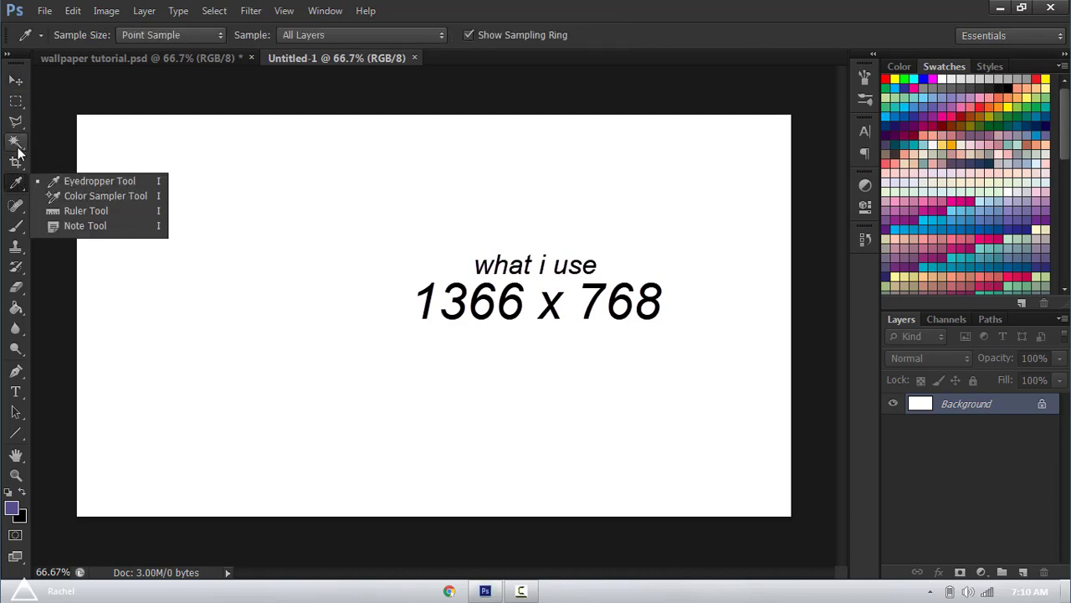
left_click(17, 146)
key("c")
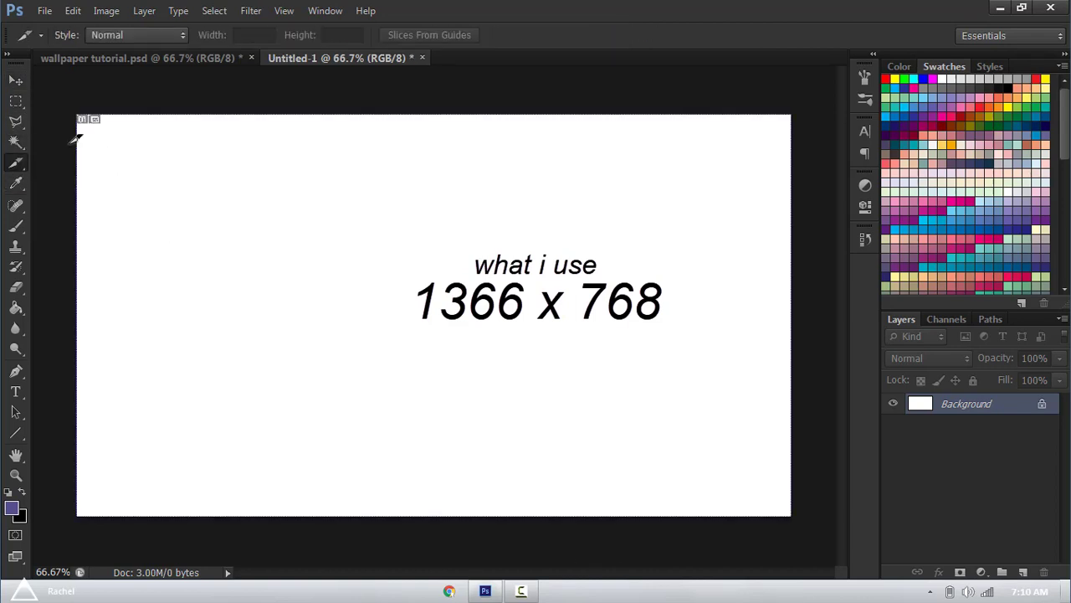
- Select a full-width horizontal band across the upper part of the canvas with the Rectangular Marquee tool
left_click(17, 102)
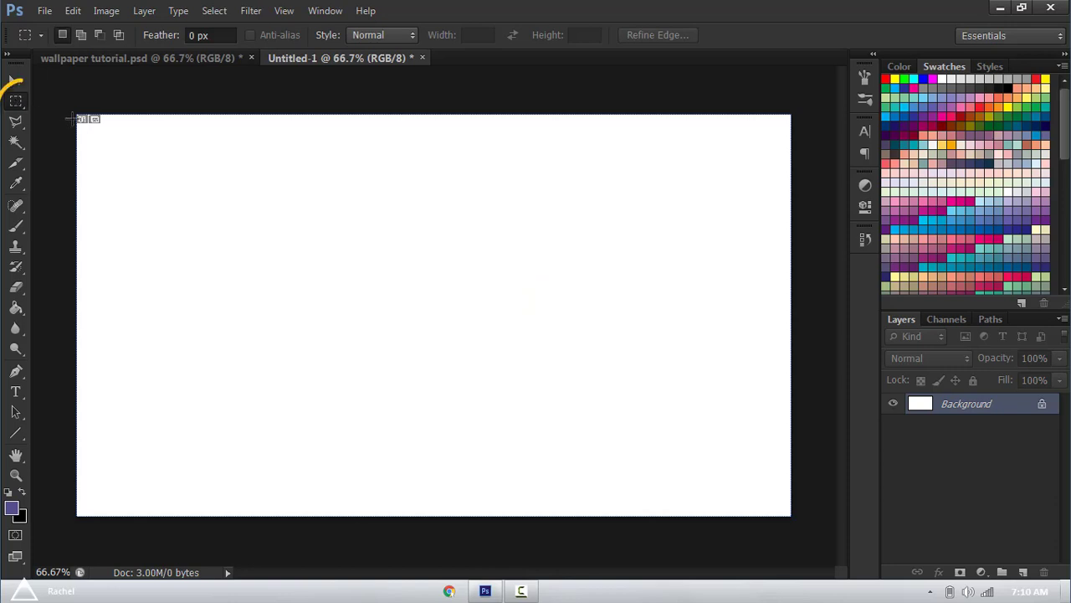
right_click(17, 102)
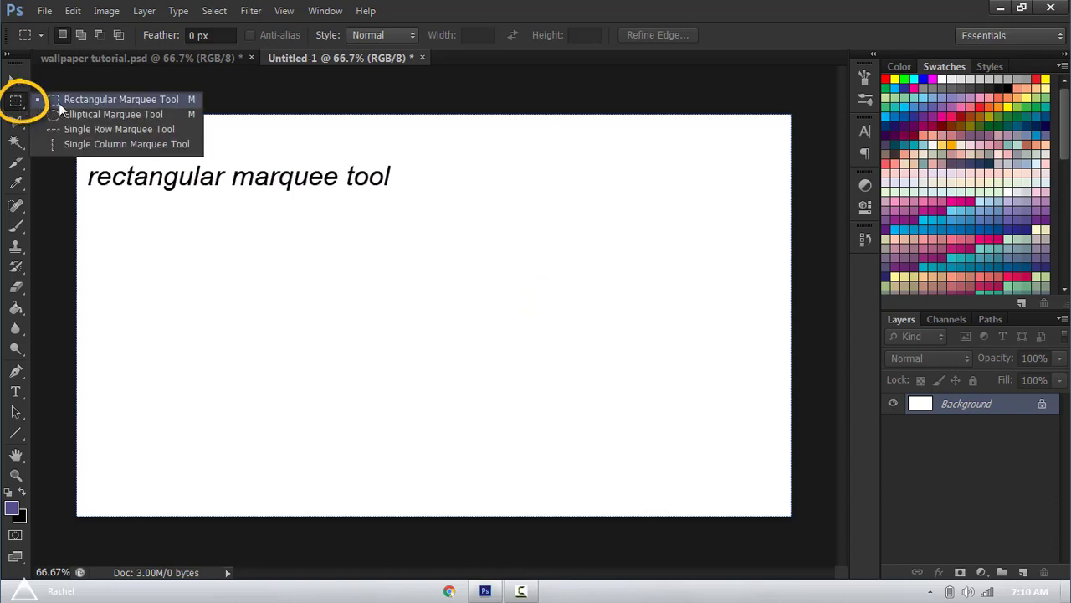
left_click(135, 103)
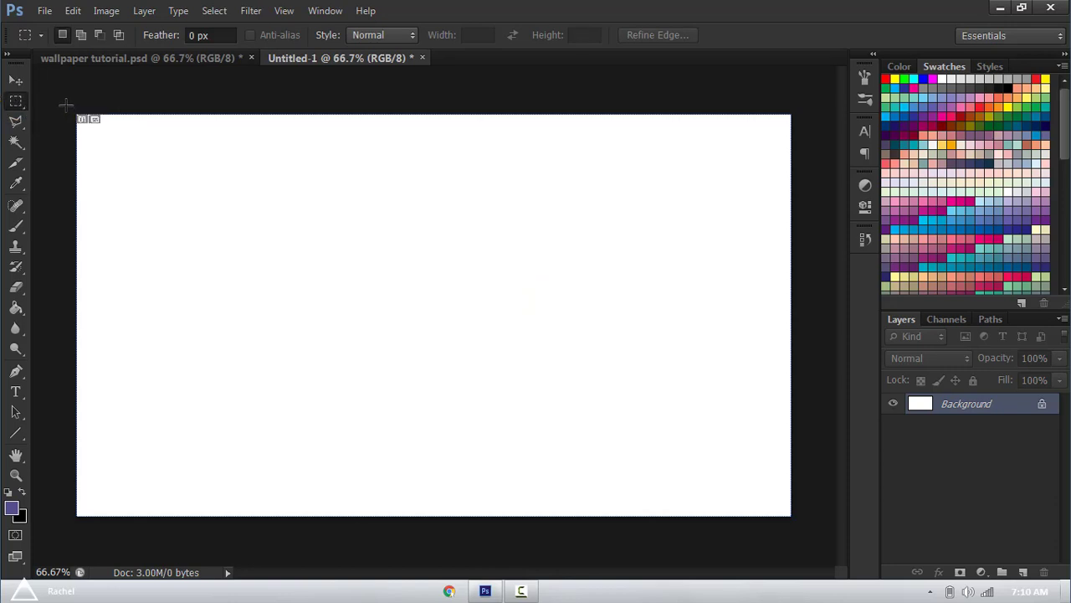
left_click_drag(503, 255, 805, 286)
- Fill the selected upper band with purple and the remaining lower area with black using the Paint Bucket, clearing the selection
left_click(15, 307)
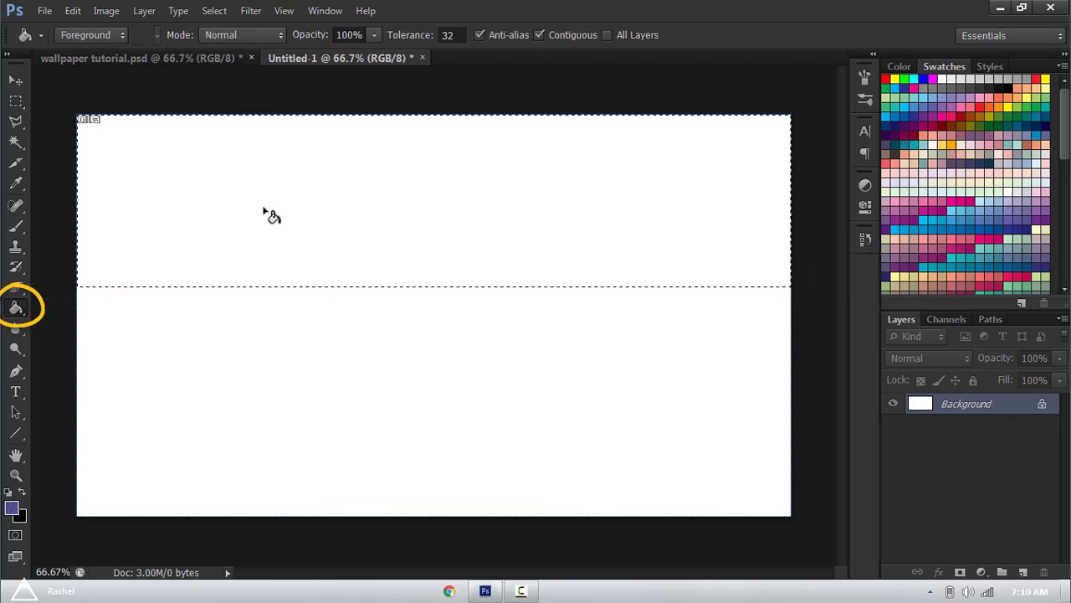
left_click(358, 201)
key("ctrl+d")
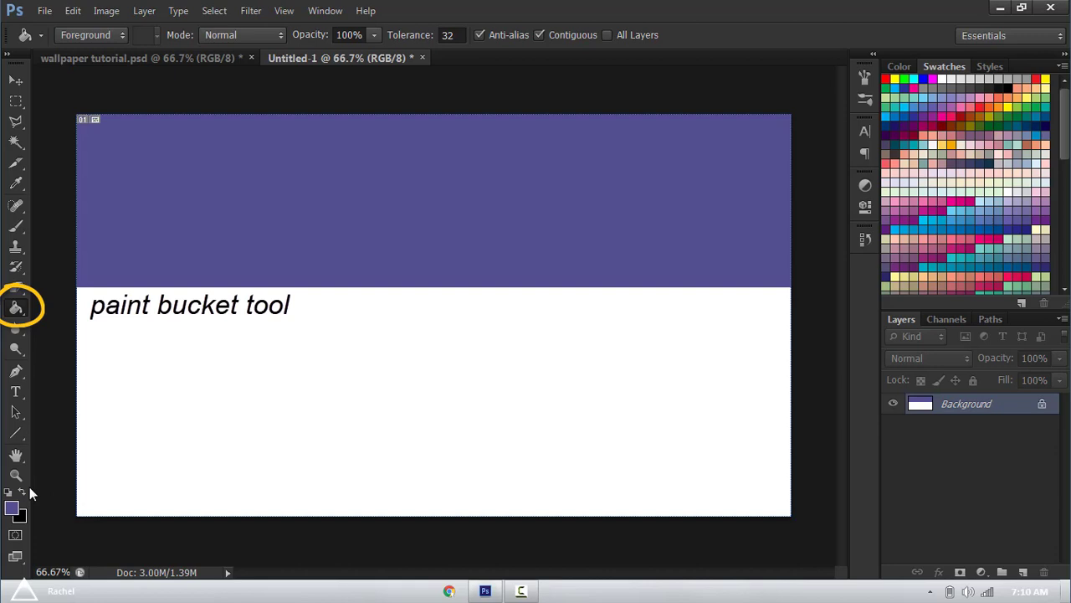
left_click(284, 390)
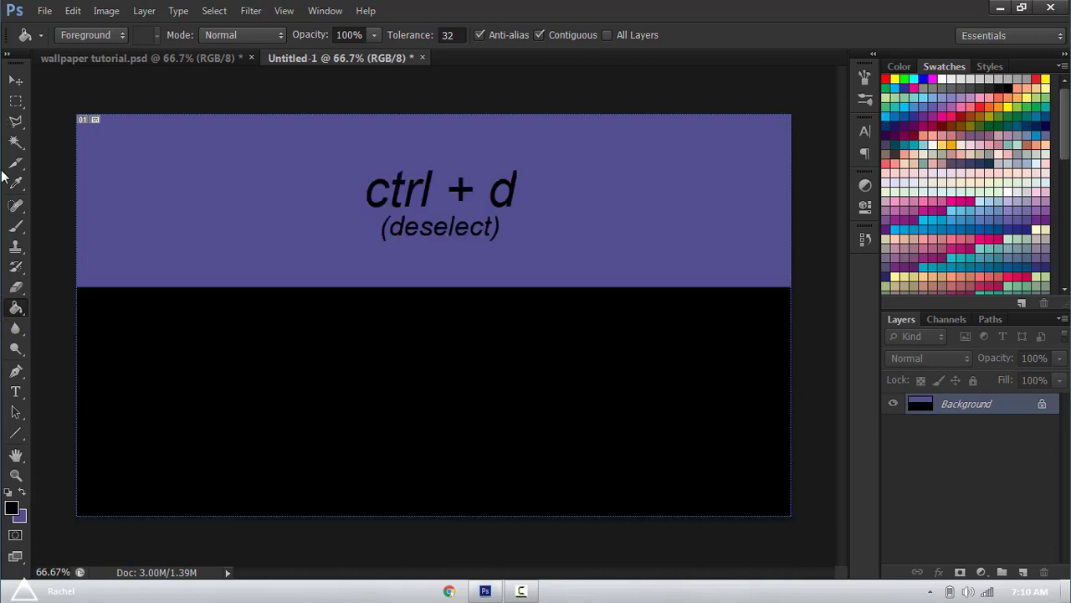
key("m")
key("ctrl+d")
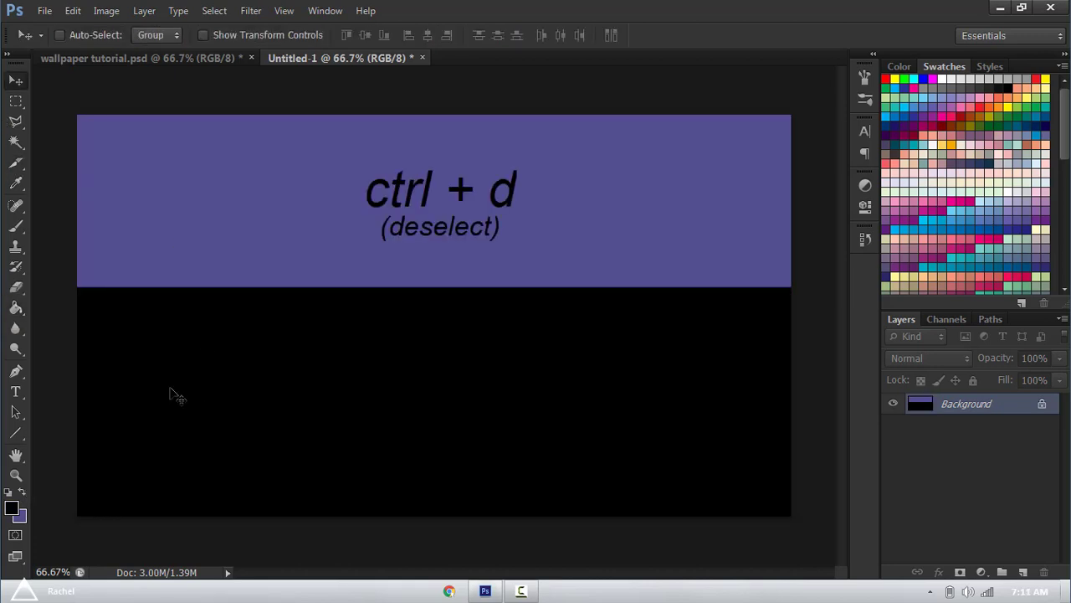
- Recolour the upper band light yellow-orange and the lower area coral orange using swatch colours and the Paint Bucket
left_click(15, 308)
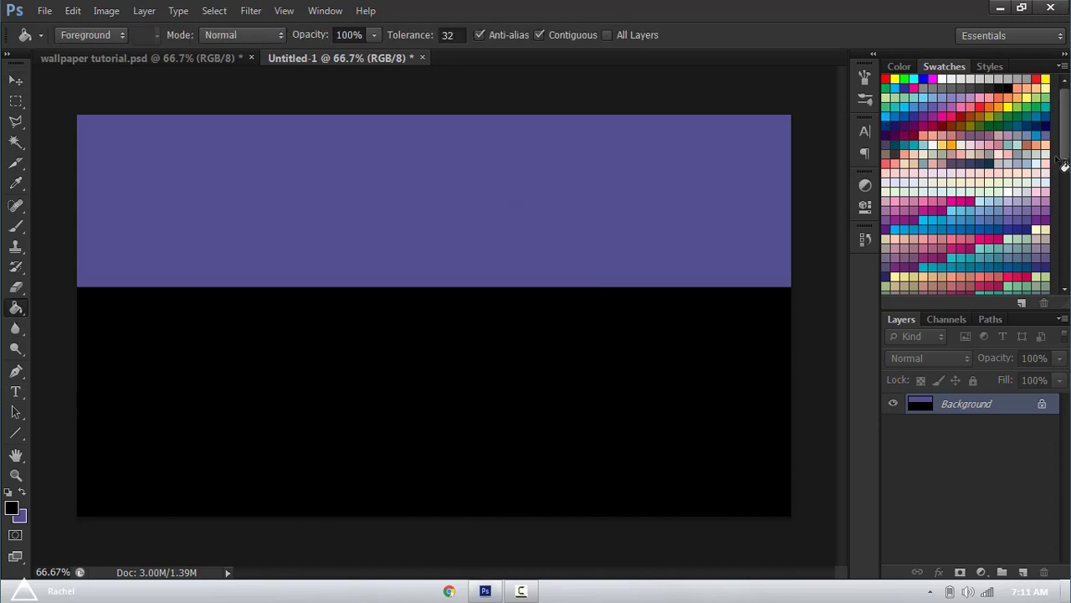
left_click_drag(1064, 156, 1065, 174)
left_click(1043, 177)
left_click(555, 241)
scroll(963, 185, "down", 2)
left_click(978, 207)
left_click(712, 217)
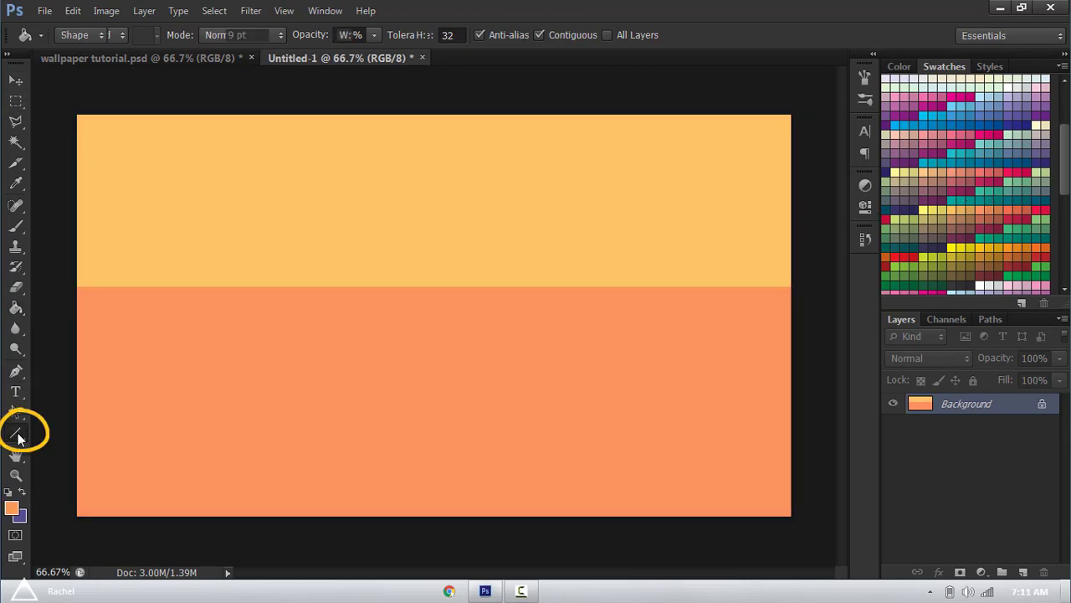
- Draw a square of about 291 px near the canvas centre with the Rectangle tool and remove its stroke
left_click(18, 437)
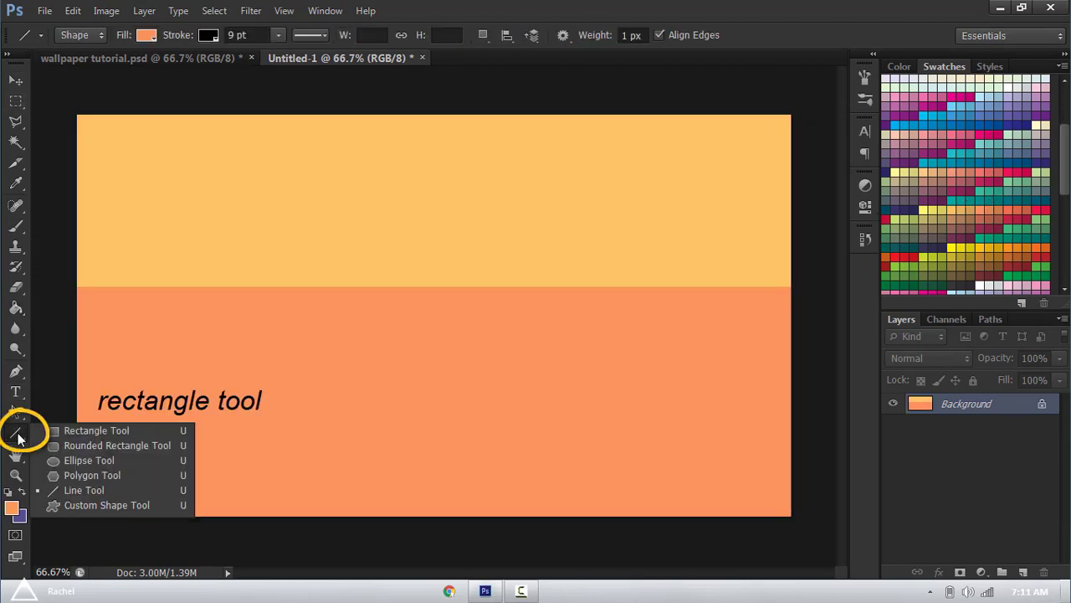
left_click(76, 431)
left_click_drag(501, 248, 350, 412)
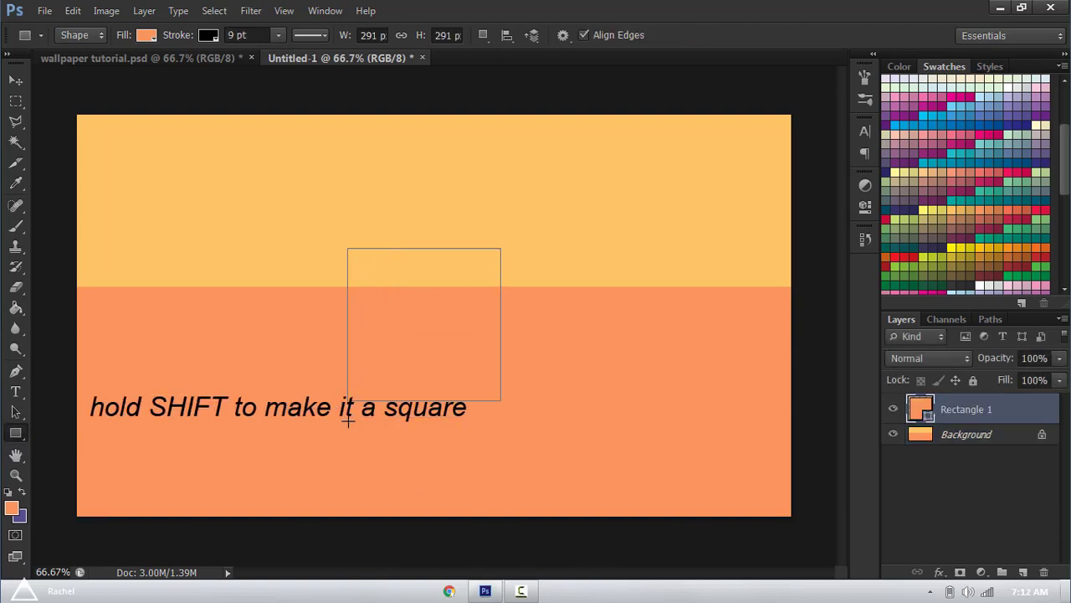
left_click(208, 35)
left_click(133, 67)
- Set the square's fill colour to white
left_click(146, 35)
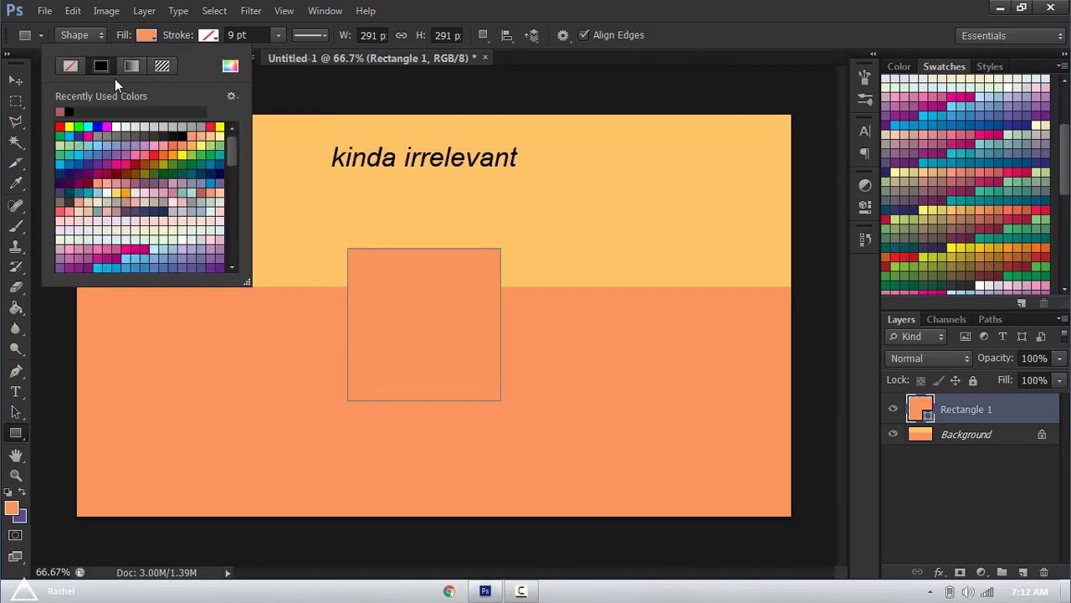
left_click(117, 128)
left_click(535, 312)
key("ctrl+t")
key("Escape")
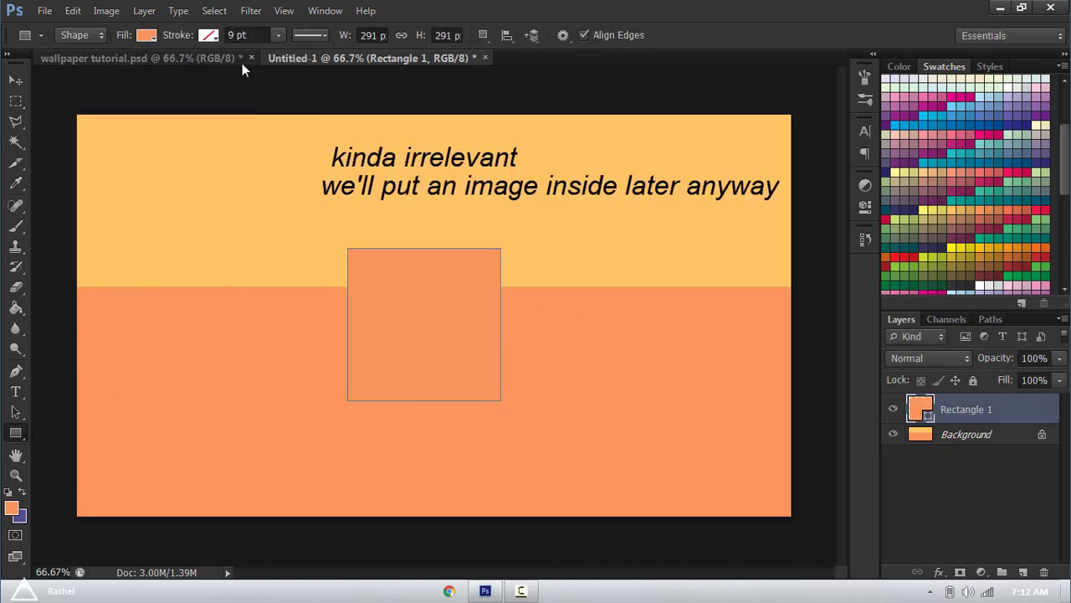
left_click(147, 35)
left_click(70, 112)
left_click(69, 111)
left_click(438, 253)
- Scale the white square up proportionally to about 340.5 px and apply the transform
key("ctrl+t")
left_click(316, 35)
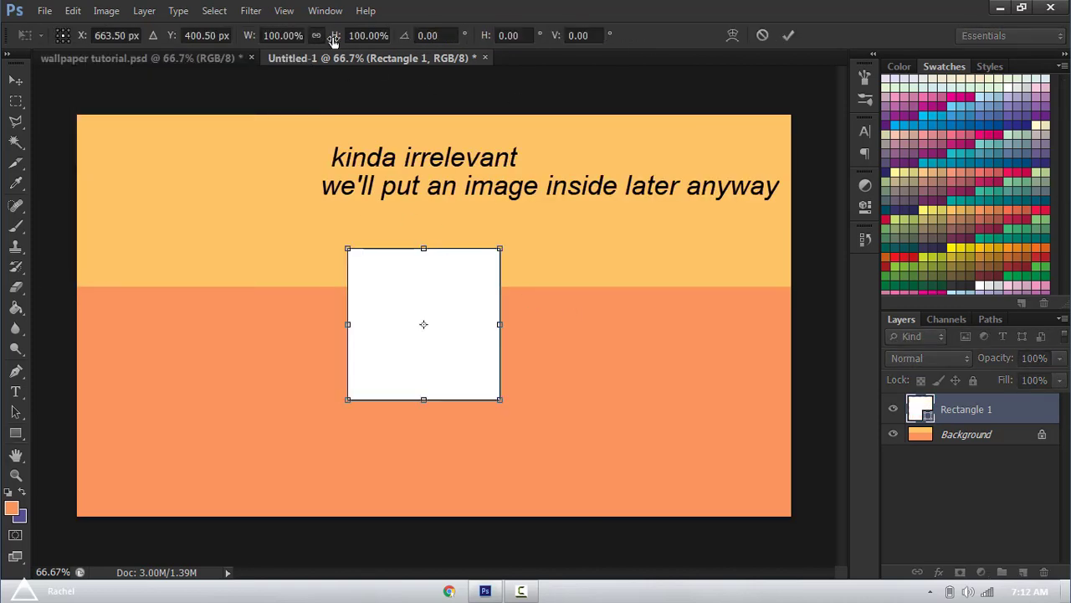
left_click_drag(334, 37, 345, 62)
left_click(786, 36)
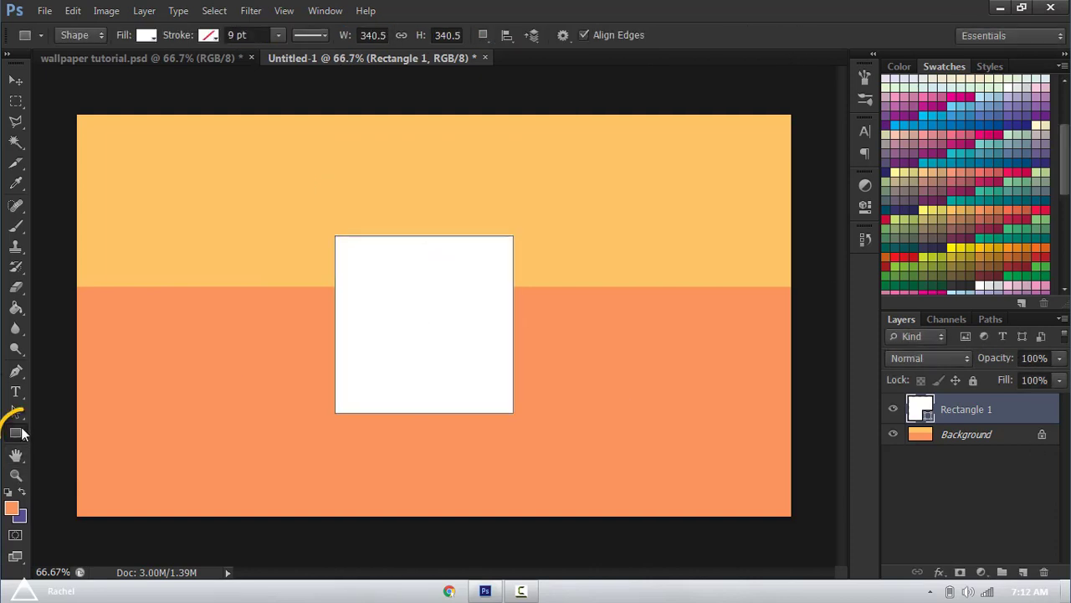
- Draw a white circle overlapping the left part of the square with the Ellipse tool
right_click(19, 433)
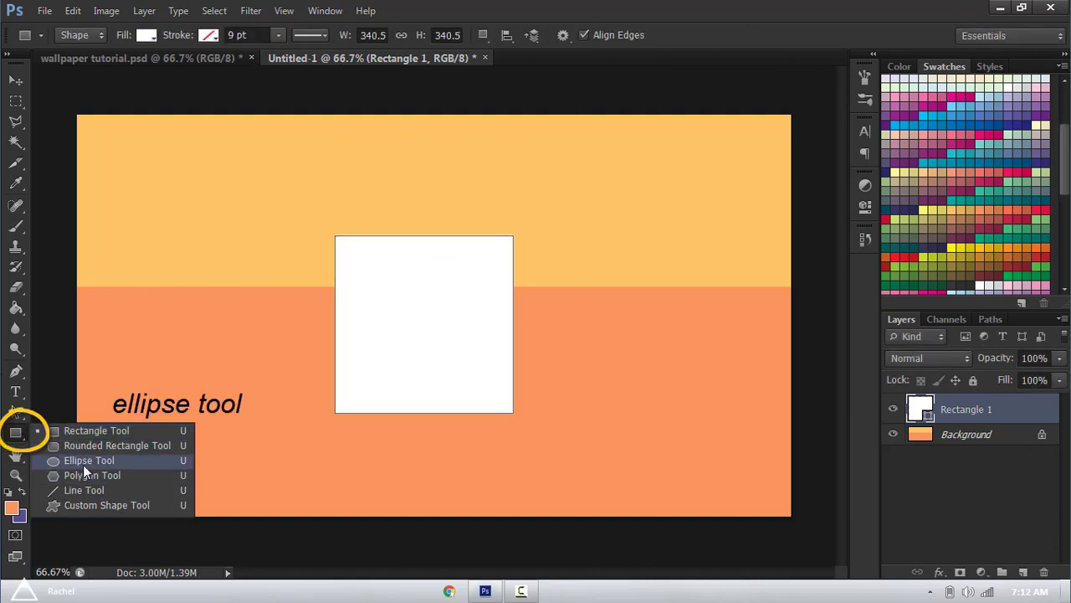
left_click(83, 463)
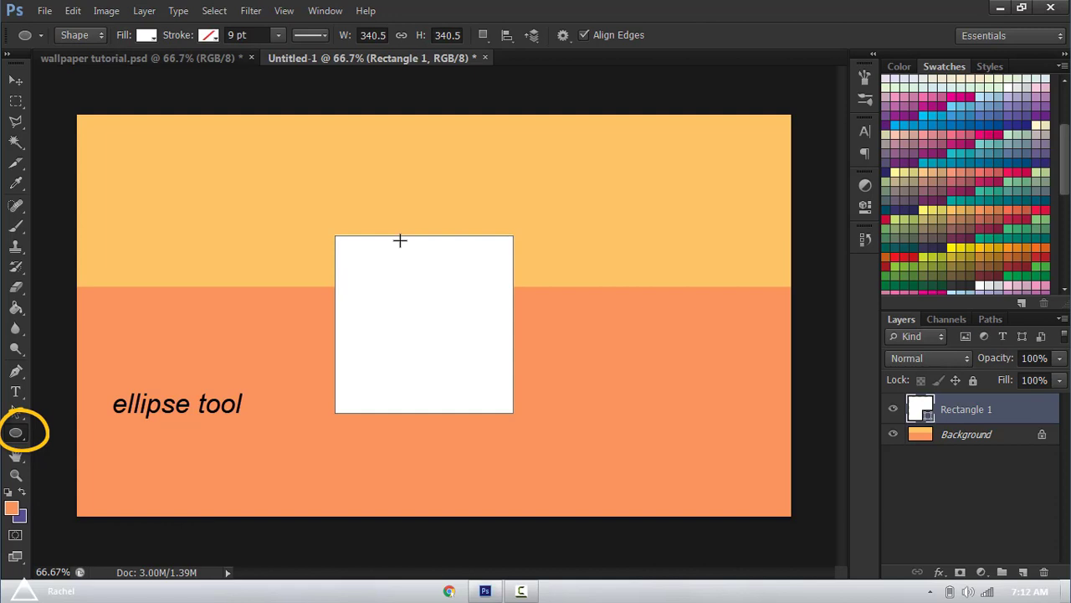
left_click_drag(400, 239, 190, 455)
- Change the square's fill colour to light grey
left_click(967, 439)
left_click(146, 35)
left_click(156, 129)
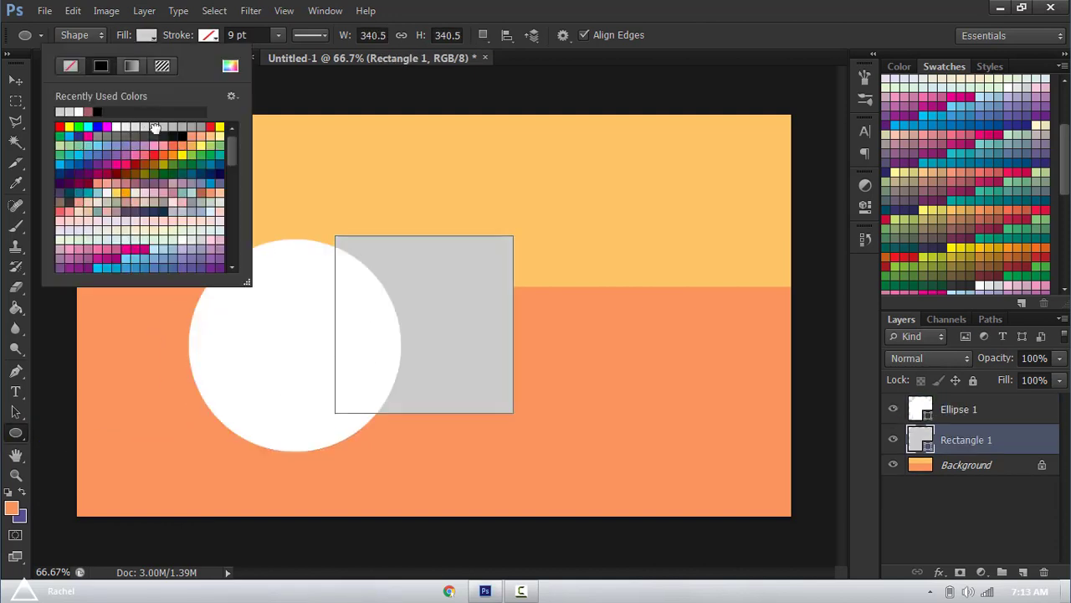
- Reposition the circle and the grey square so they overlap near the canvas centre, and enlarge the square slightly
left_click(16, 81)
left_click_drag(295, 343, 361, 378)
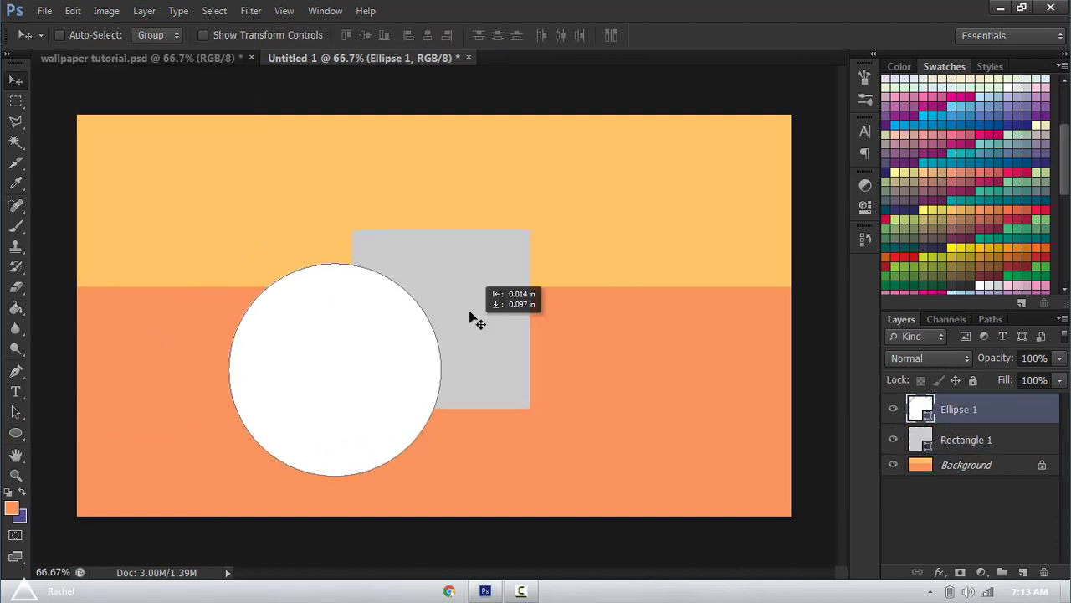
left_click_drag(493, 291, 494, 318)
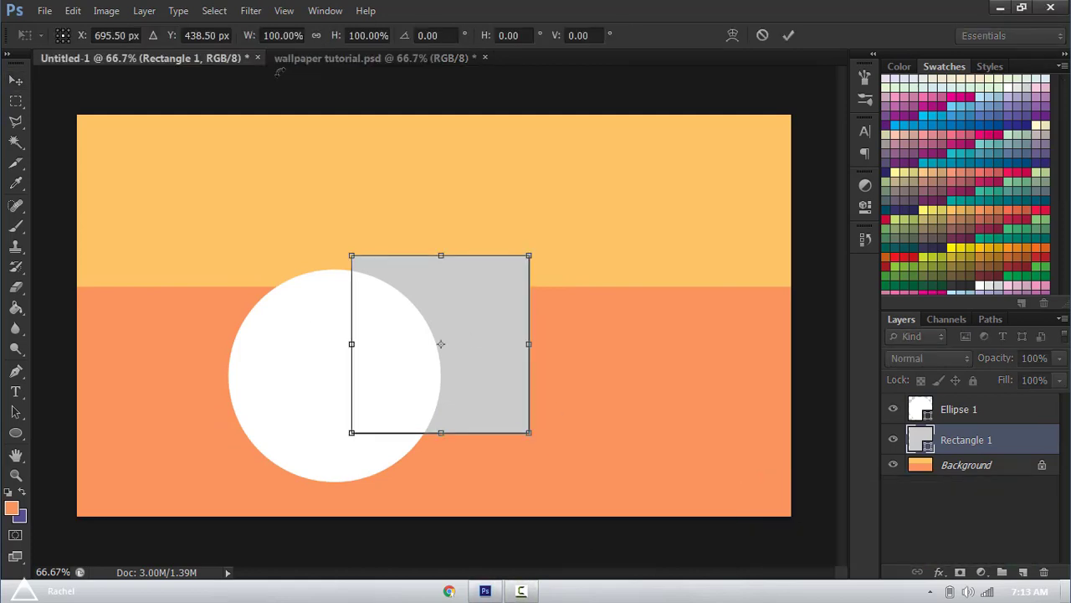
mouse_move(352, 432)
left_mouse_down()
mouse_move(328, 454)
mouse_move(347, 446)
left_mouse_up()
key("Return")
- Transform the circle with linked proportions and shift it slightly up and to the right over the grey square
left_click(315, 340)
key("ctrl+t")
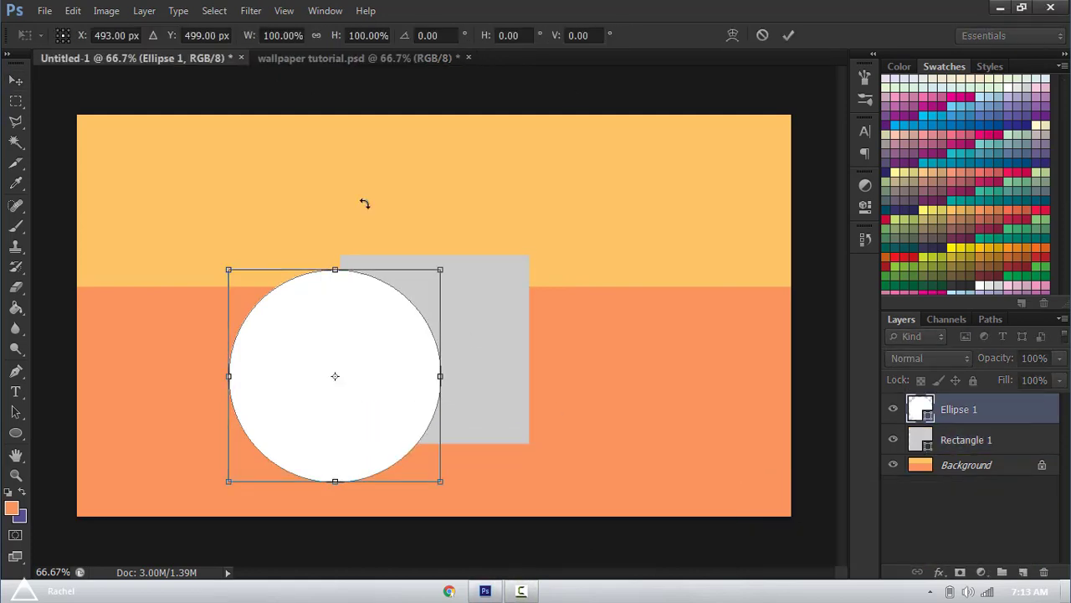
left_click(316, 35)
left_click_drag(332, 37, 337, 48)
left_click(521, 591)
key("Escape")
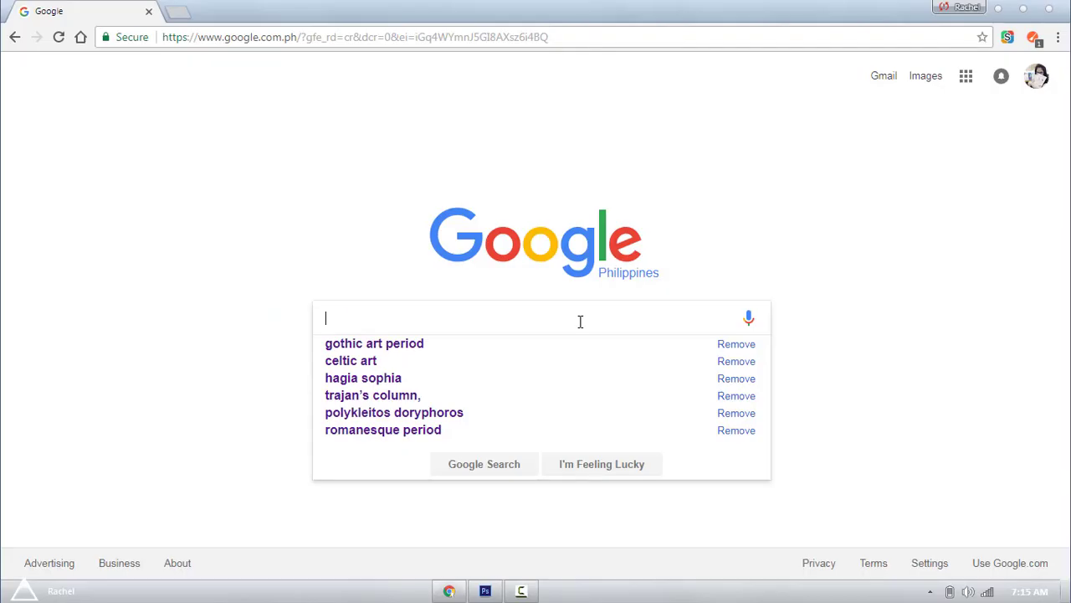
- In Chrome, search Google Images for "marble texture pinterest" and copy the blue, grey and gold marble picture
type("marble texture pinterest")
key("Return")
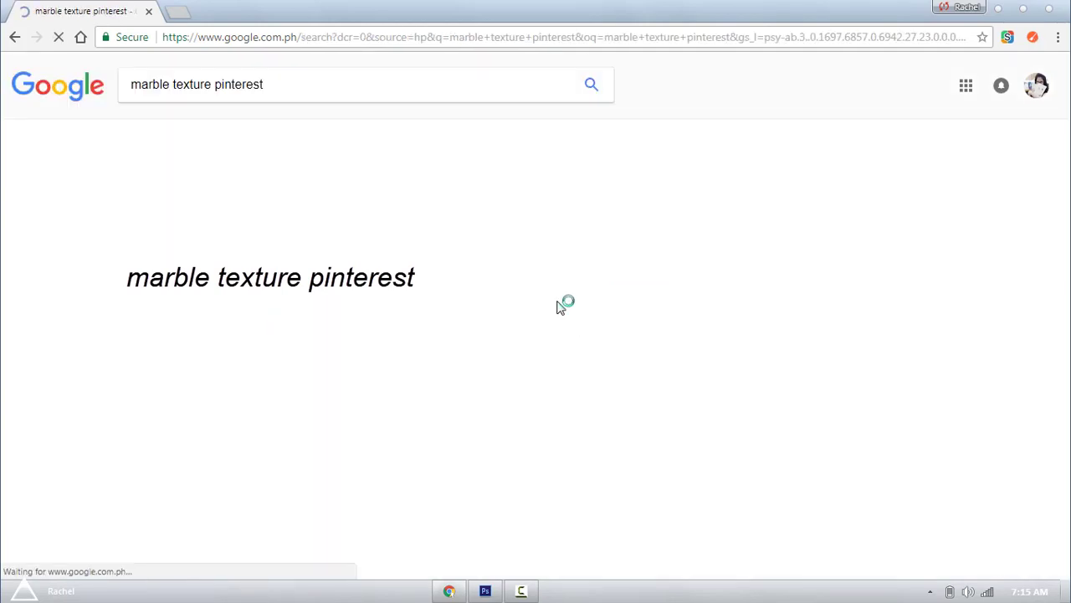
left_click(296, 500)
left_click(812, 293)
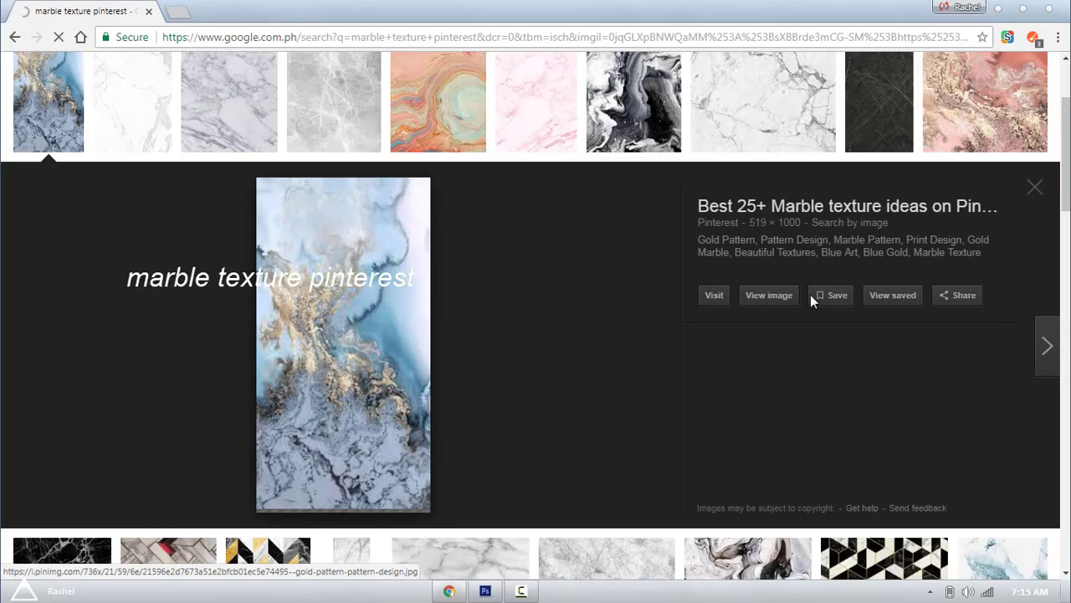
right_click(522, 308)
left_click(553, 354)
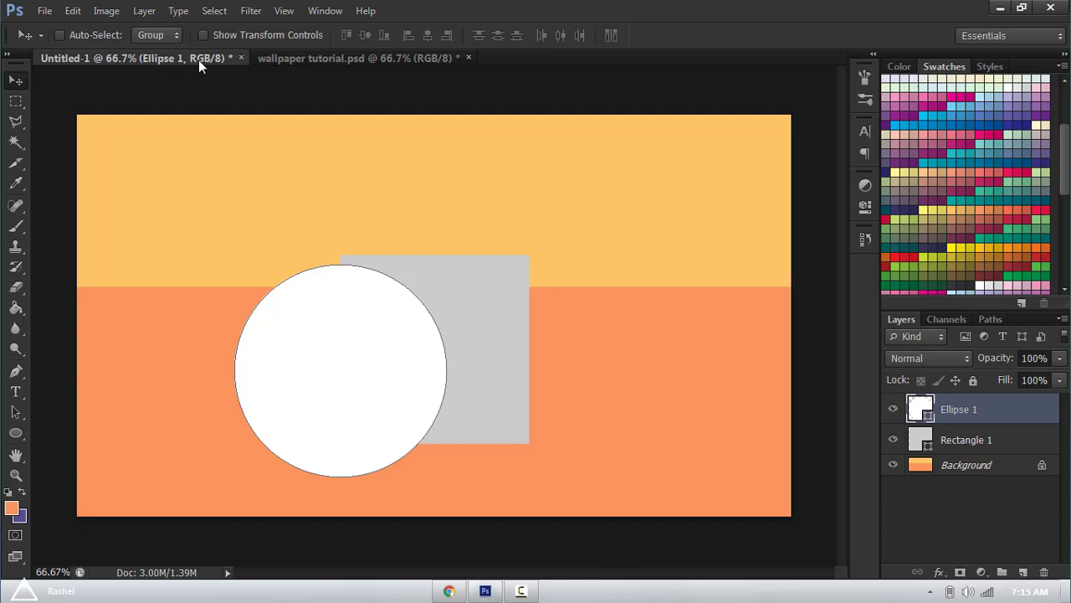
- Switch to Photoshop, paste the marble image into Untitled-1, rotate it 90 degrees and scale it proportionally to 54%
key("ctrl+v")
key("ctrl+t")
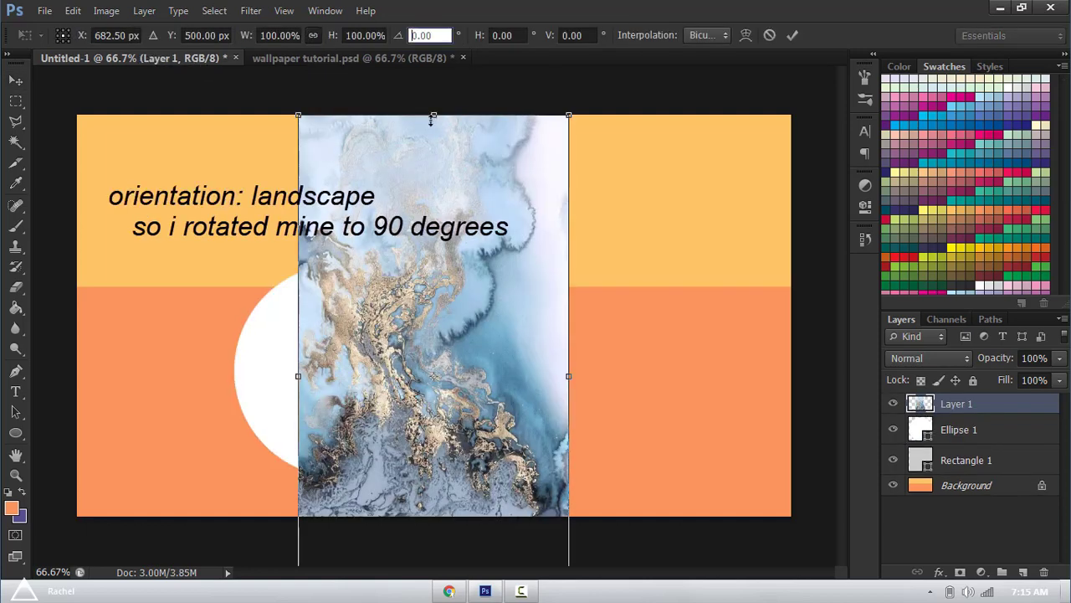
type("90")
key("Return")
left_click(314, 36)
left_click_drag(245, 36, 207, 35)
- Move the marble image over the circle and enlarge it to cover the circle, applying the transform
left_click_drag(452, 385, 323, 393)
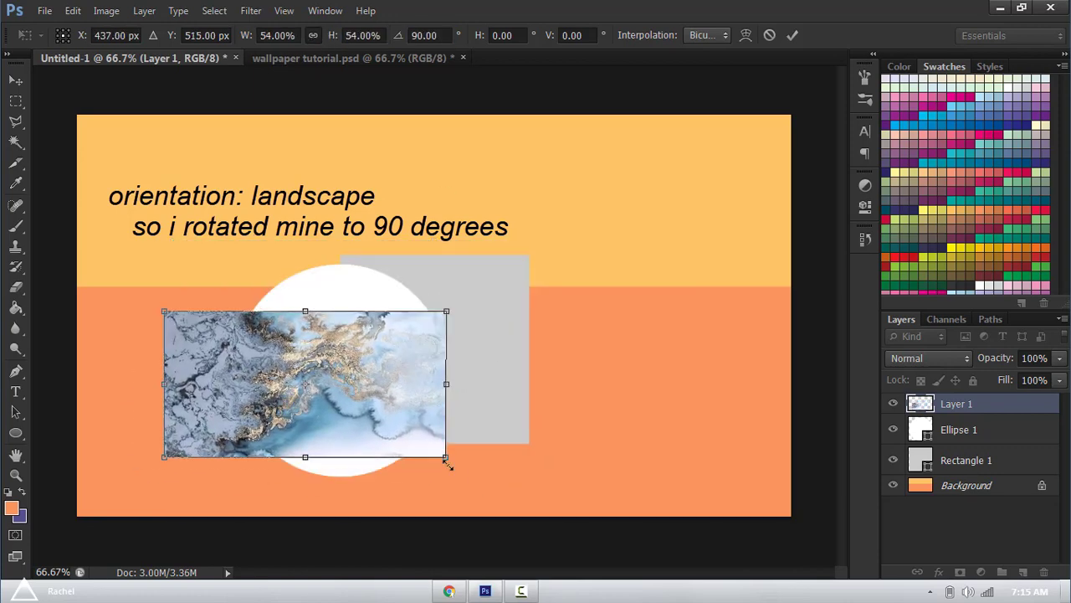
left_click_drag(445, 458, 512, 491)
left_click_drag(453, 423, 427, 430)
key("Return")
- Place the marble layer lower in the layer stack and reposition its image over the shapes with Free Transform
left_click_drag(958, 404, 979, 474)
key("ctrl+t")
left_click_drag(230, 399, 162, 403)
right_click(238, 402)
left_click(285, 382)
left_click_drag(291, 394, 345, 390)
left_click_drag(347, 392, 349, 389)
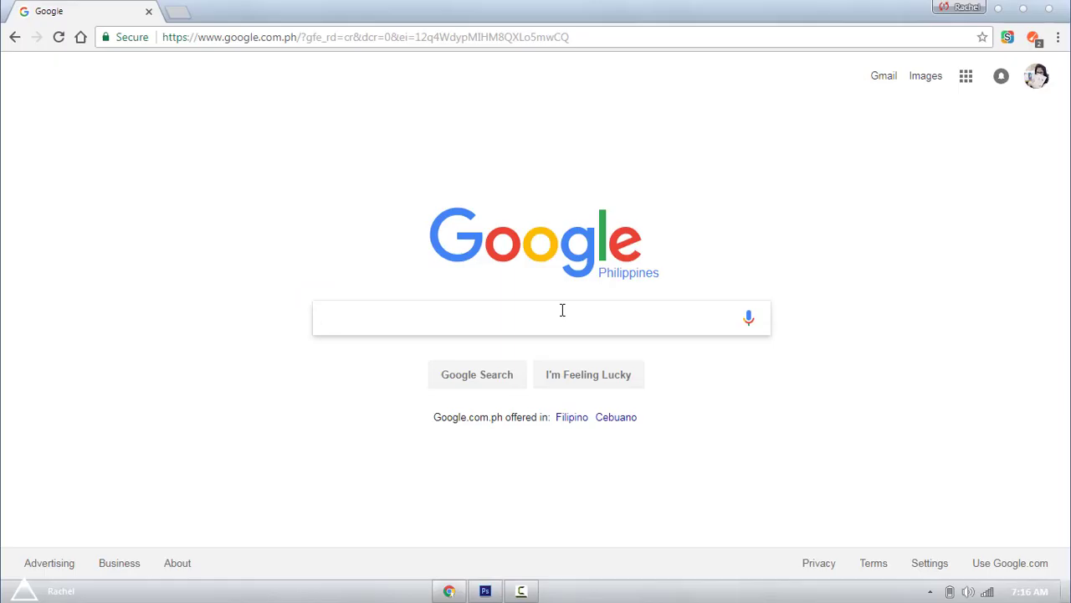
- In Chrome, search Google for "mountain texture" and, in a new tab, for "mountain landscape"
type("mountain texture")
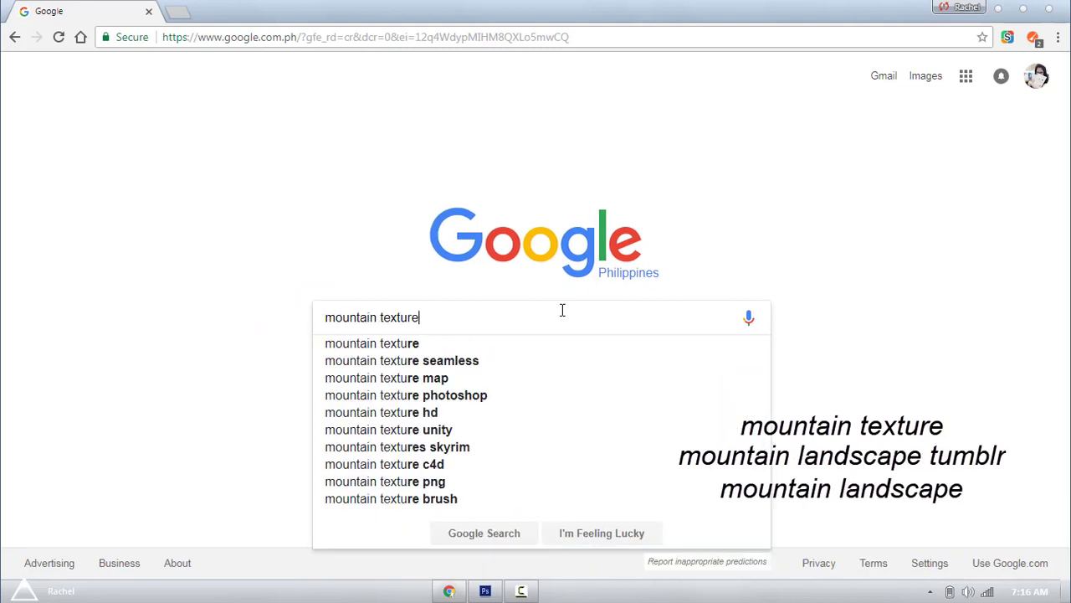
key("Return")
left_click(178, 11)
type("mountain landscape")
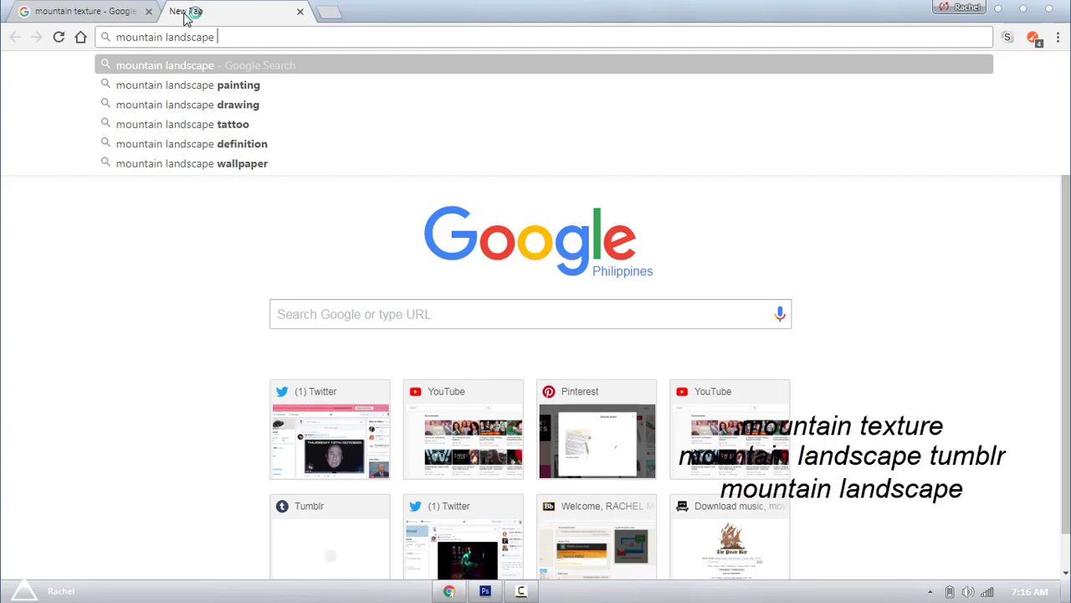
left_click(192, 63)
left_click(126, 12)
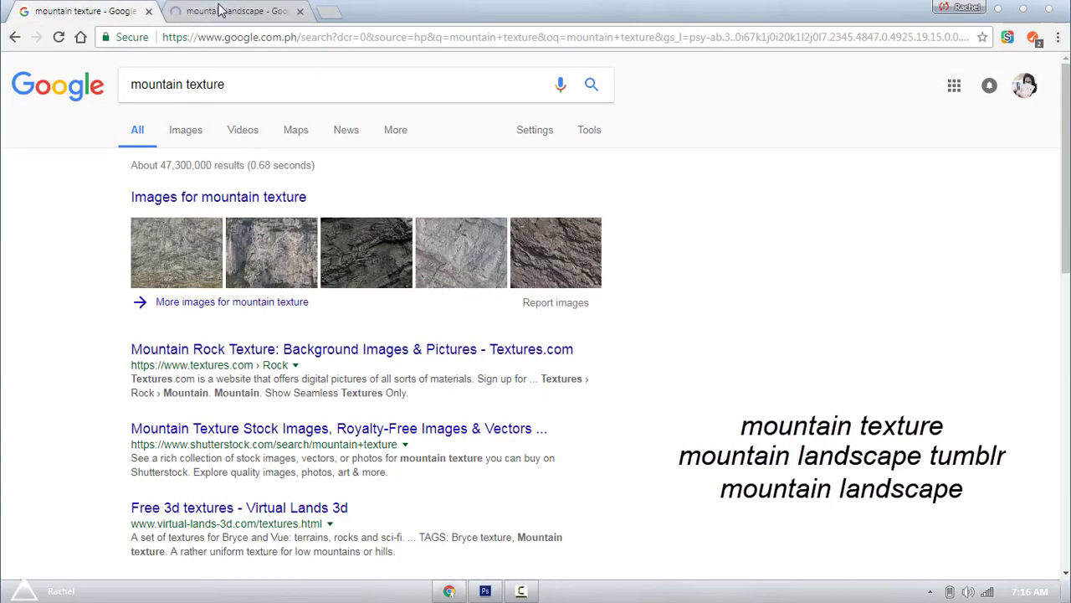
- Browse the image results for "mountain landscape" and open a full-size mountain picture in a new tab
key("ctrl+Tab")
left_click(185, 131)
scroll(712, 454, "down", 2)
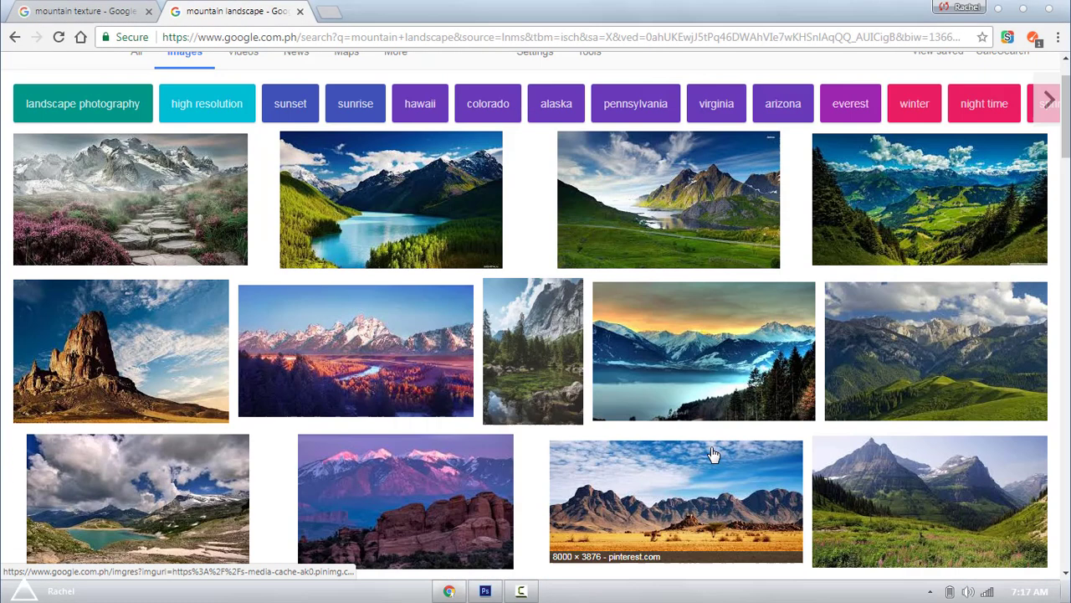
scroll(713, 454, "down", 2)
left_click(134, 473)
middle_click(767, 302)
scroll(507, 383, "down", 6)
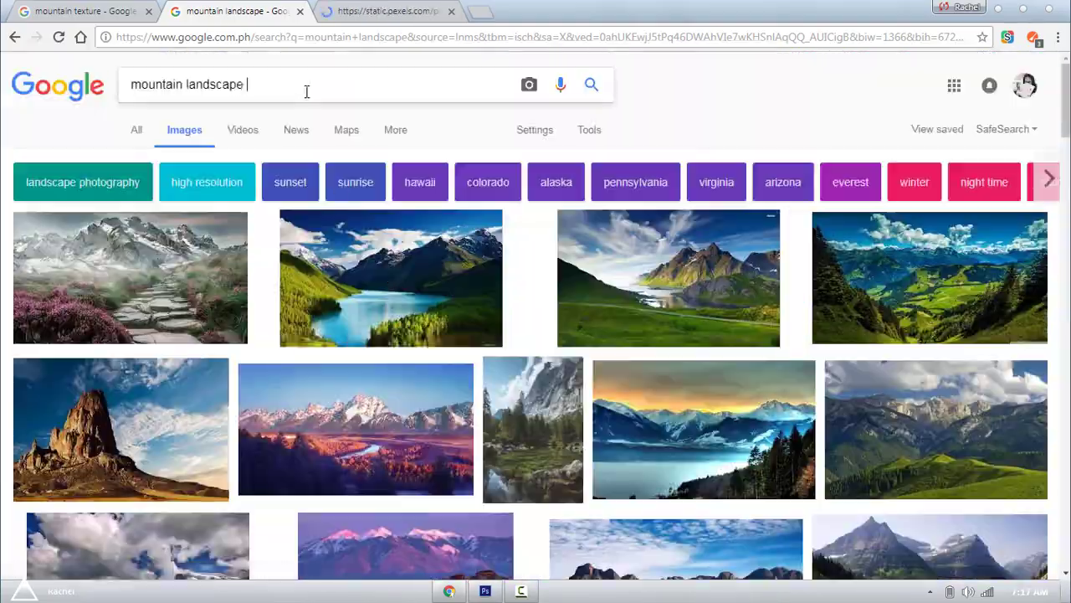
- Browse the "mountain landscape tumblr" image results and open the full-size snowy mountain road picture in a new tab
key("ctrl+shift+Tab")
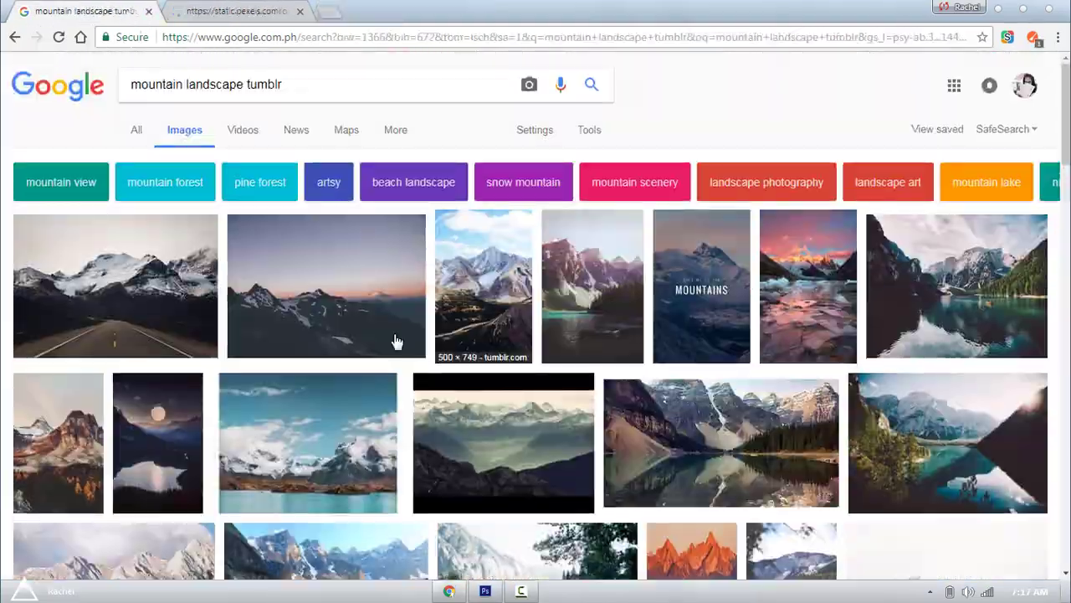
left_click(172, 311)
middle_click(768, 299)
scroll(691, 425, "down", 10)
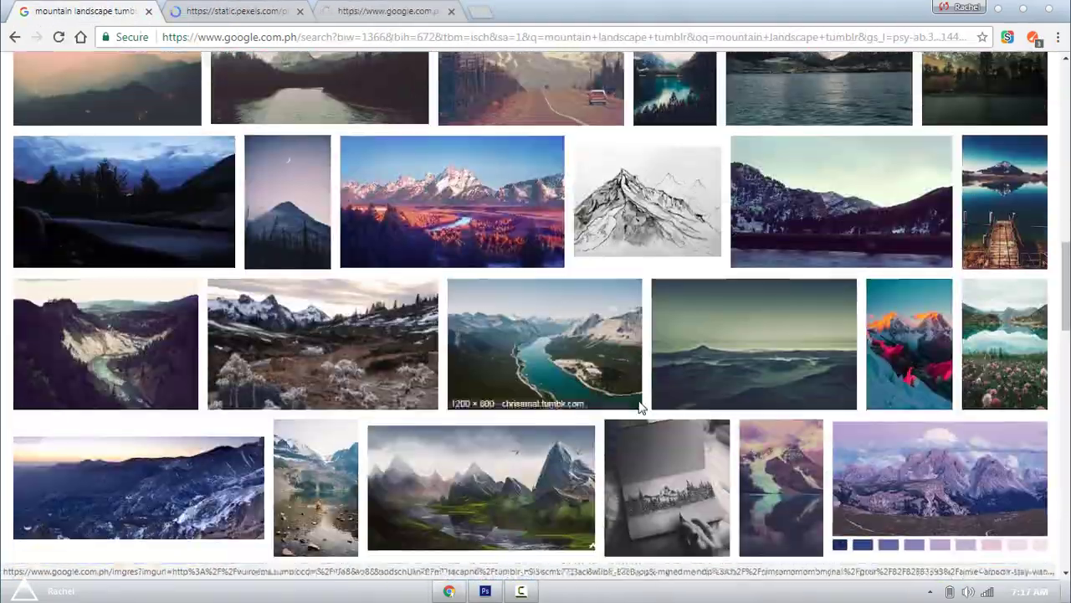
scroll(642, 408, "down", 4)
left_click(346, 10)
left_click(259, 11)
left_click(331, 10)
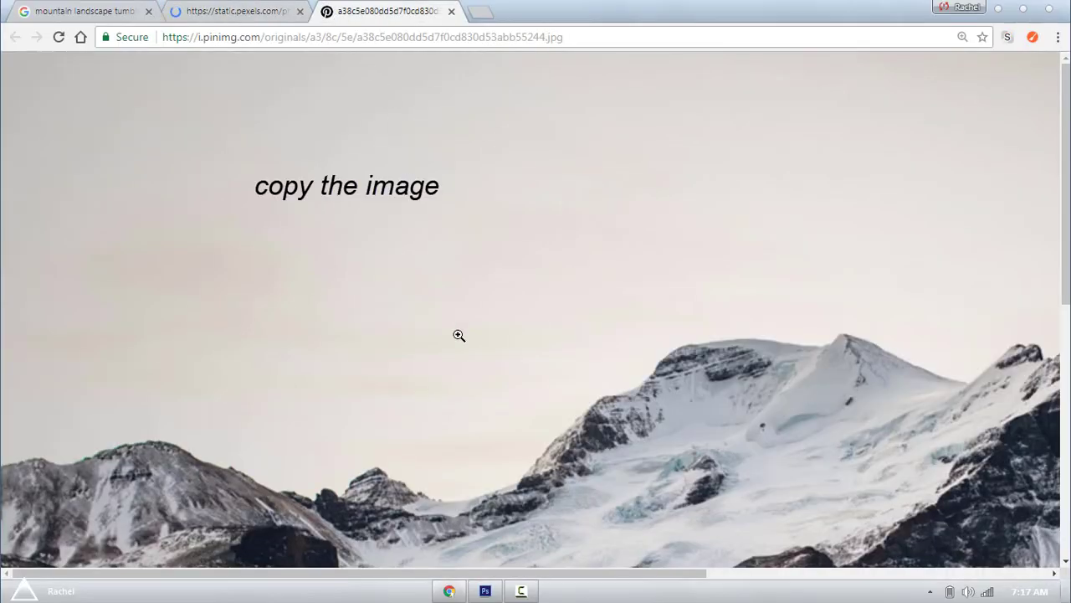
- Copy the full-size snowy mountain picture and paste it into the Untitled-1 wallpaper in Photoshop
scroll(448, 323, "down", 3)
left_click(441, 317)
right_click(441, 317)
left_click(473, 359)
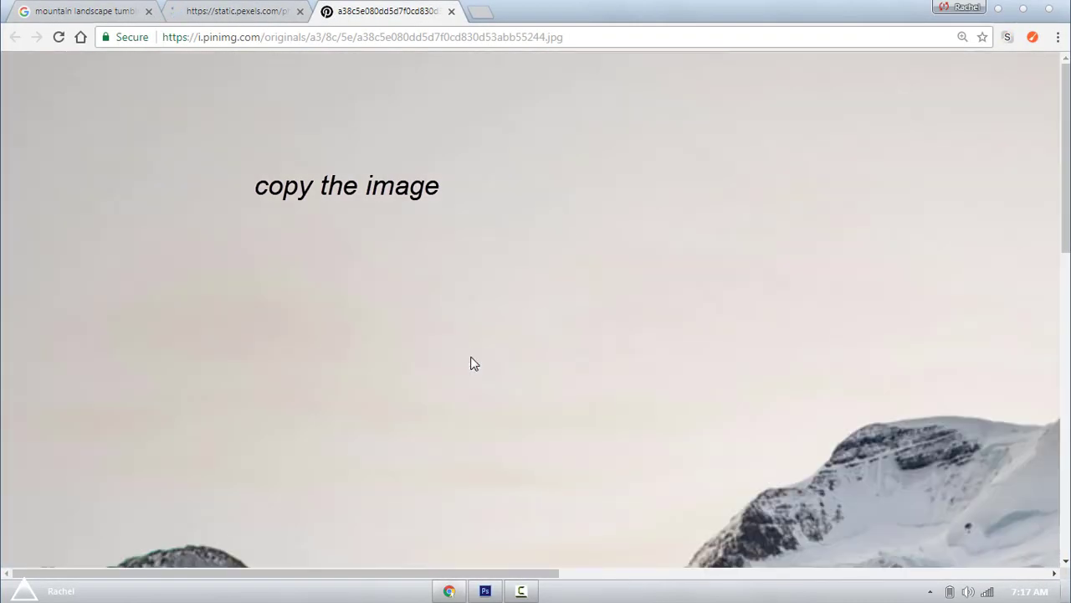
key("alt+Tab")
key("ctrl+v")
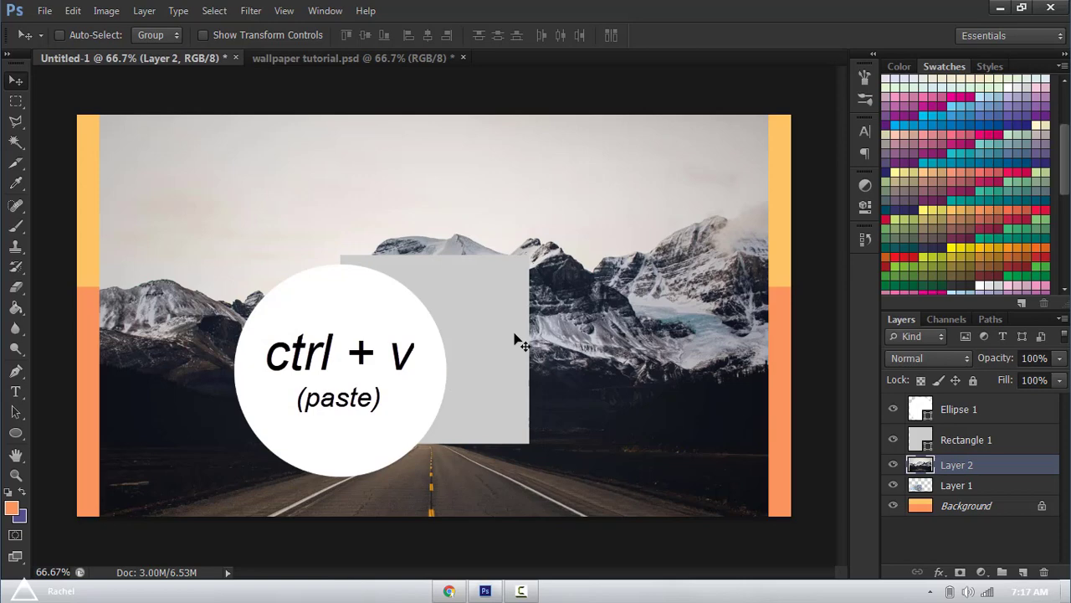
- Shrink the mountain image with Free Transform and place it centred on the yellow upper band, above the shapes
key("ctrl+t")
left_click(327, 36)
left_click_drag(435, 561, 435, 297)
mouse_move(541, 212)
left_mouse_down()
mouse_move(541, 179)
mouse_move(540, 201)
left_mouse_up()
key("Return")
- Resize the mountain image slightly with Free Transform so its upper edge lines up with the canvas edge
left_click(16, 475)
left_click_drag(385, 376, 369, 376)
left_click(16, 81)
left_click(976, 463, "ctrl")
left_click(976, 463)
key("ctrl+t")
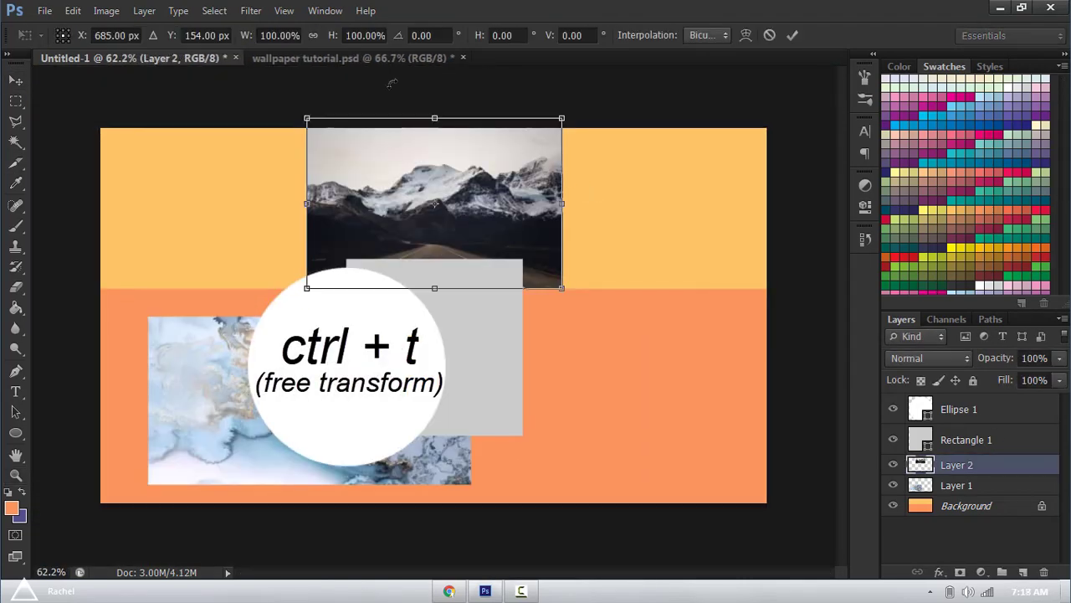
left_click_drag(562, 118, 558, 128)
key("Return")
- Set the mountain layer's blend mode to Multiply and its opacity to 40%
left_click(929, 357)
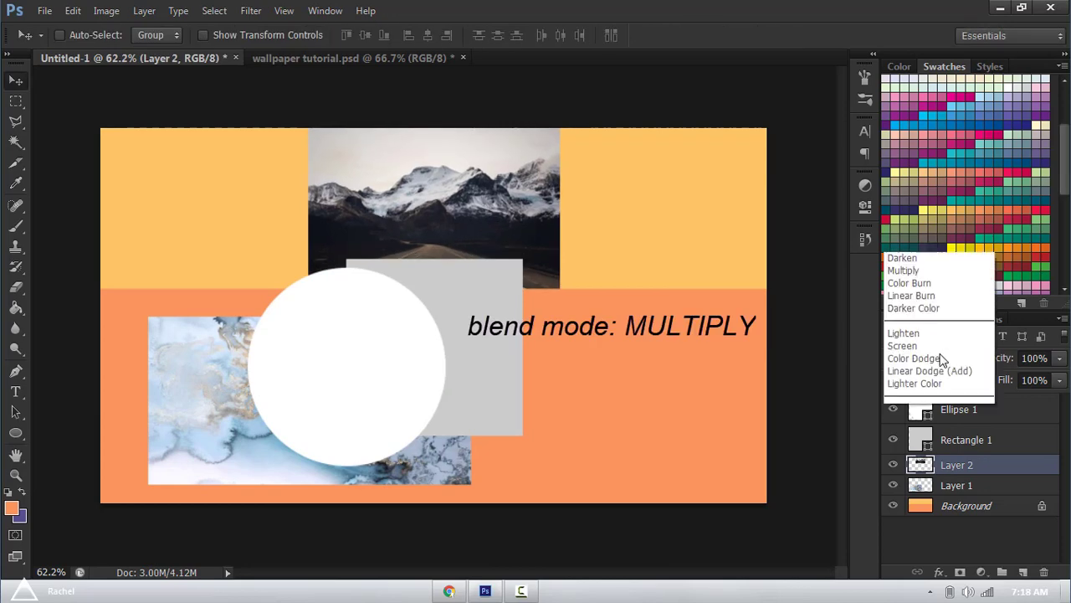
left_click(908, 55)
left_click(933, 360)
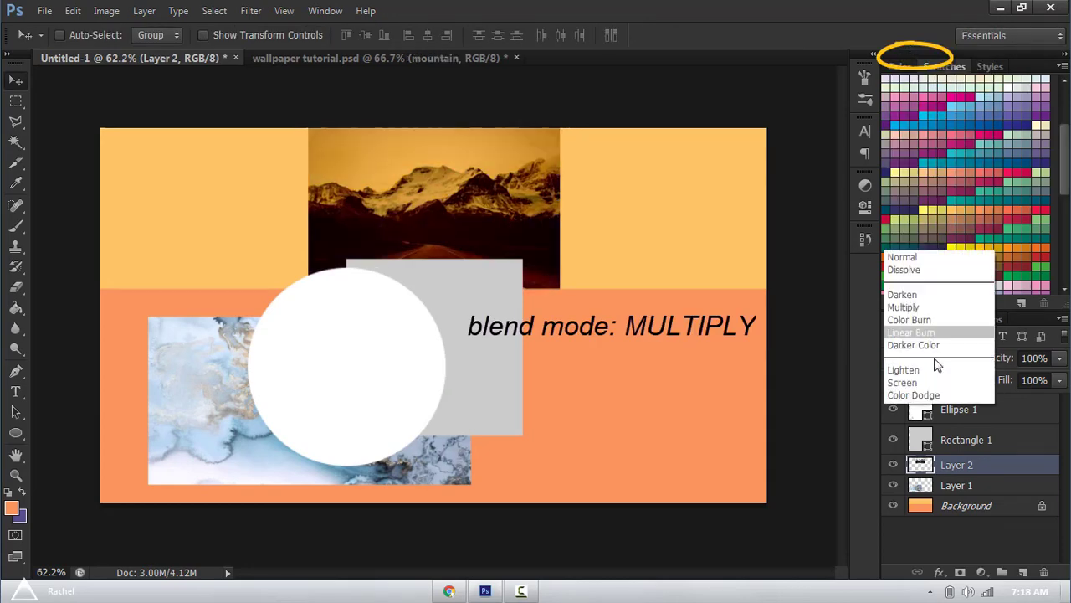
left_click(916, 60)
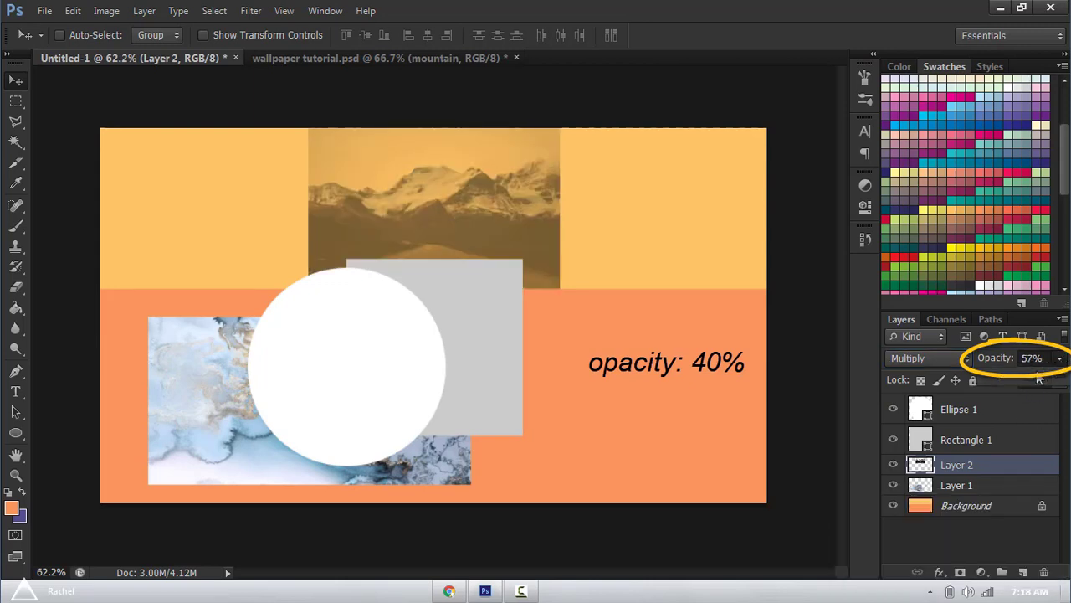
left_click_drag(1038, 379, 1017, 378)
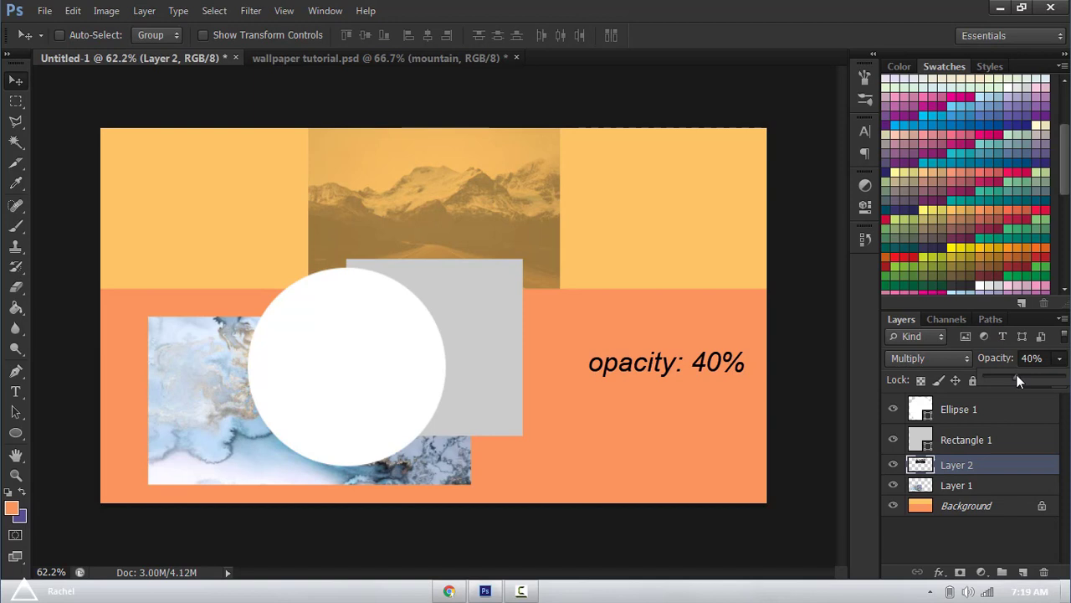
- Fade the upper edge of the mountain image using a soft 110 px Eraser with 43% opacity and 0% hardness
left_click(16, 475)
left_click_drag(360, 201, 572, 270)
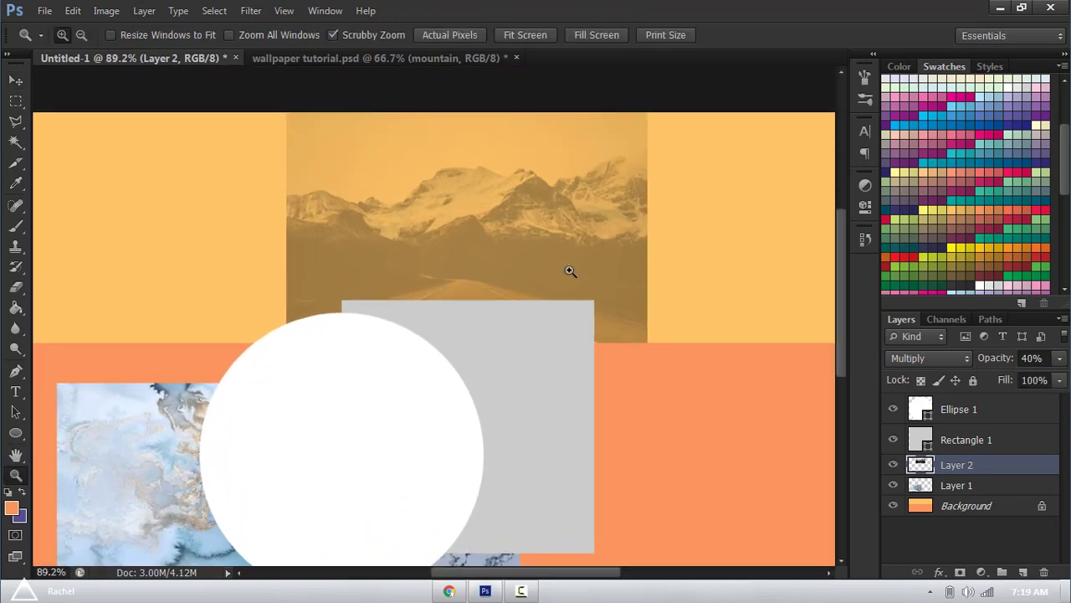
left_click(15, 287)
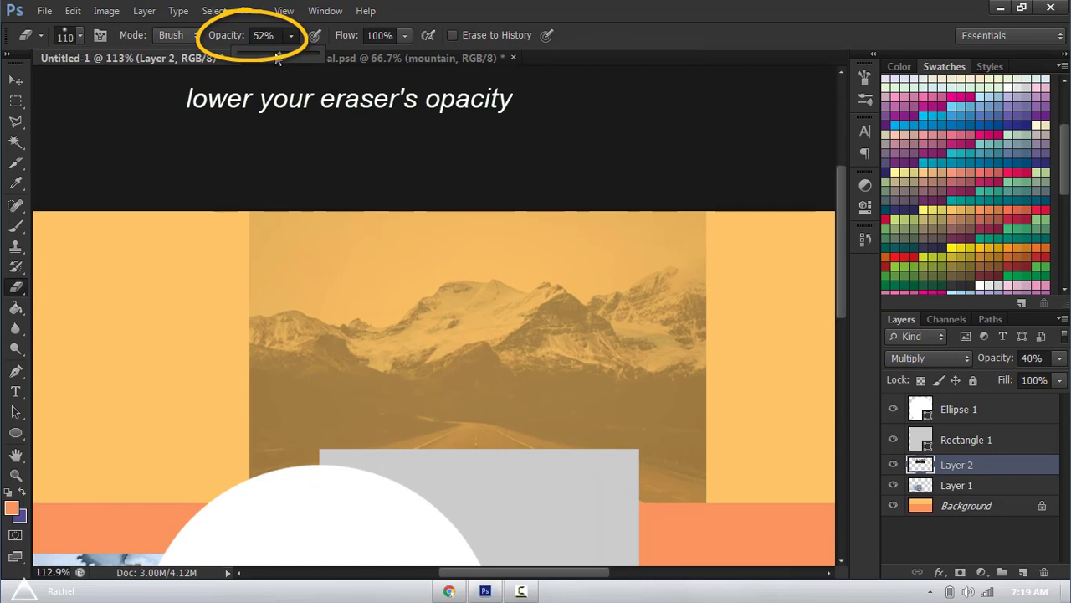
left_click_drag(276, 59, 272, 53)
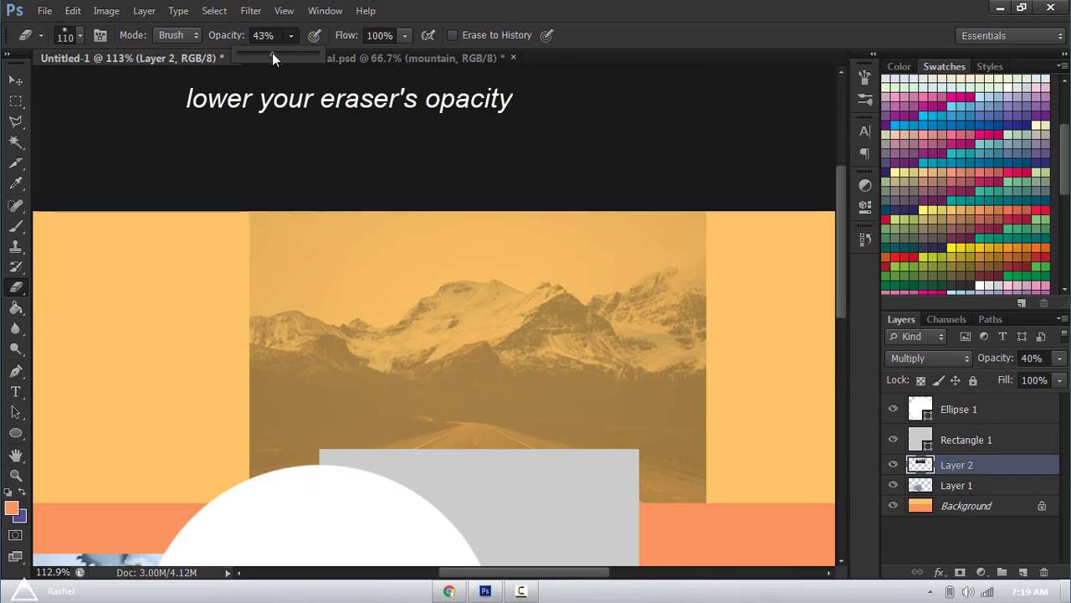
left_click(79, 35)
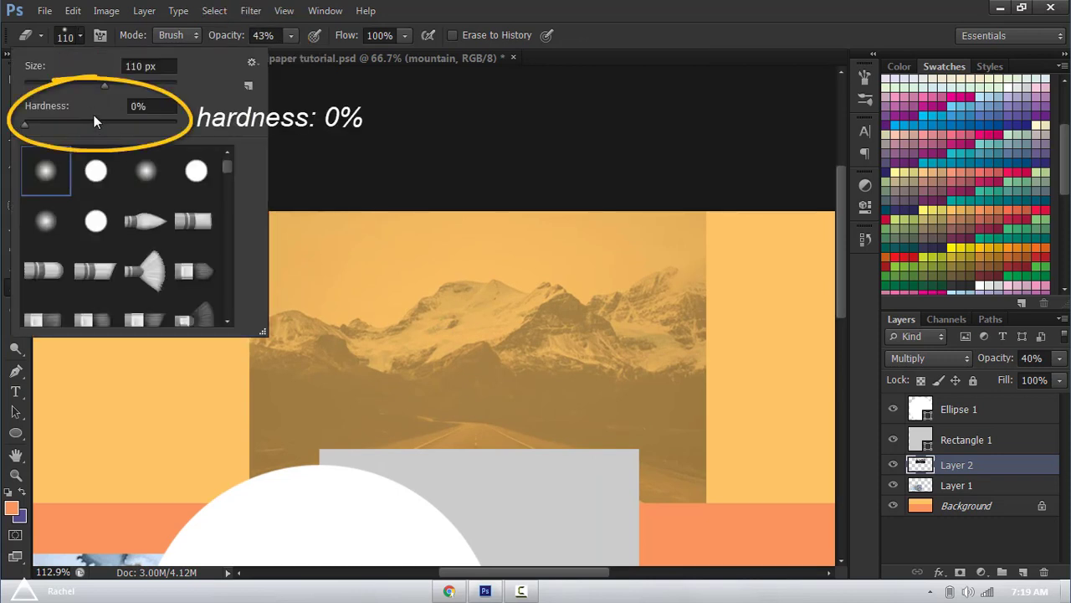
left_click(73, 37)
mouse_move(223, 247)
left_mouse_down()
mouse_move(705, 217)
mouse_move(731, 247)
left_mouse_up()
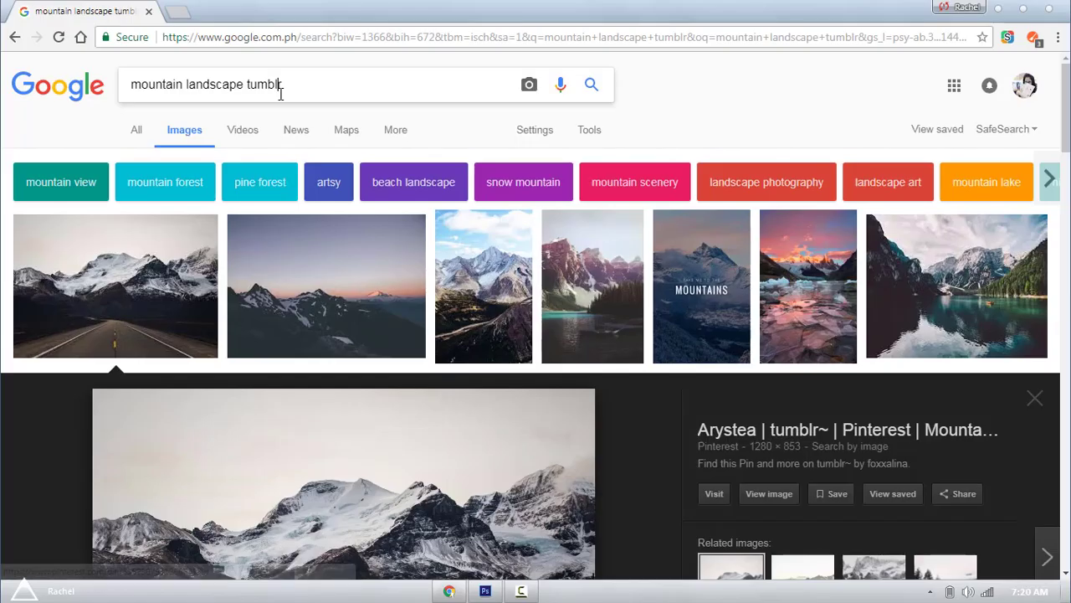
- In Chrome, search Google Images for "photoshop transparent pattern" and open the full-size grey checkerboard image in a new tab
type("photoshop transparent pattern")
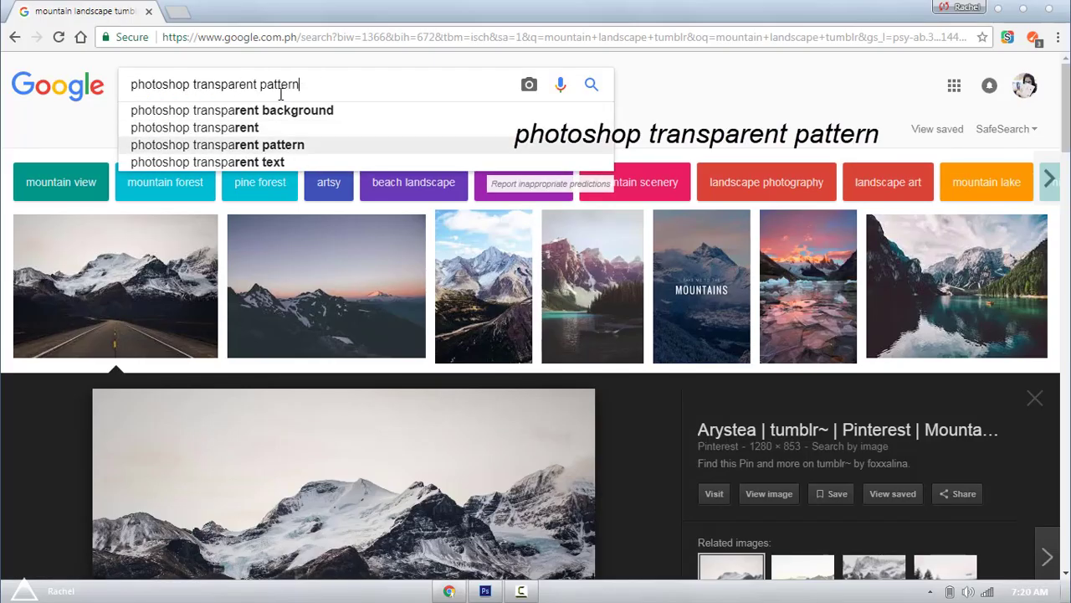
key("Return")
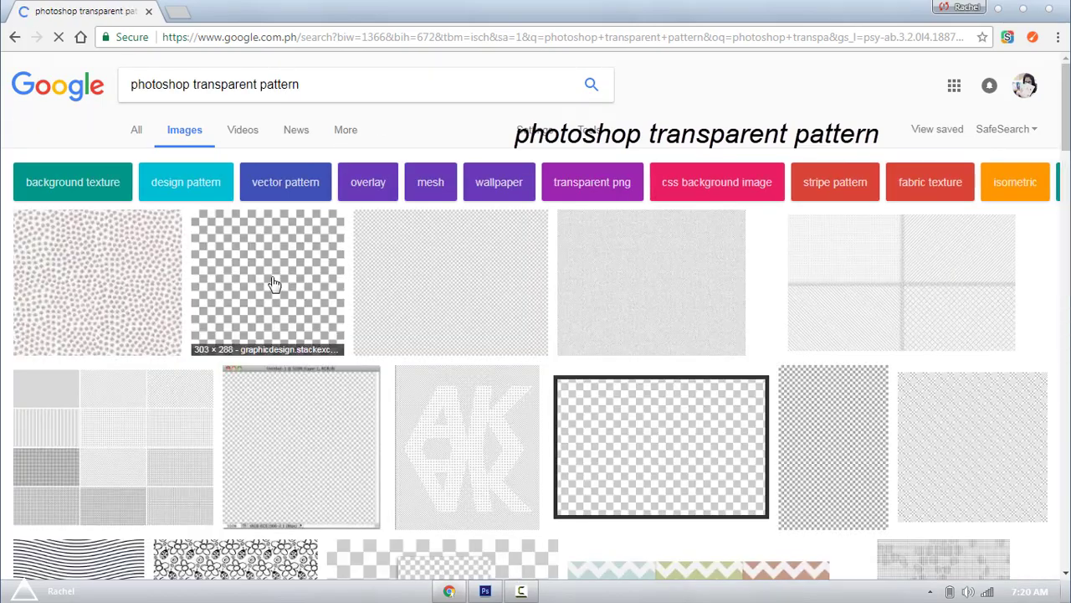
left_click(829, 443)
scroll(751, 240, "down", 6)
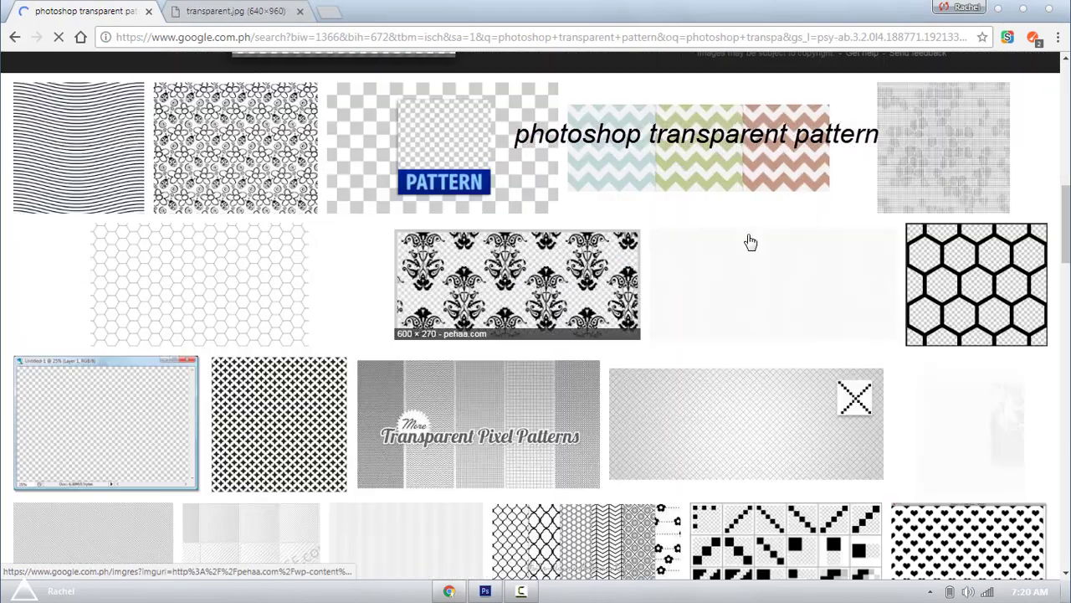
scroll(750, 240, "up", 5)
- Look through more transparent pattern results and change the search to "photoshop transparent background"
left_click(803, 311)
left_click(878, 312)
scroll(870, 310, "up", 5)
left_click(687, 385)
scroll(685, 391, "up", 5)
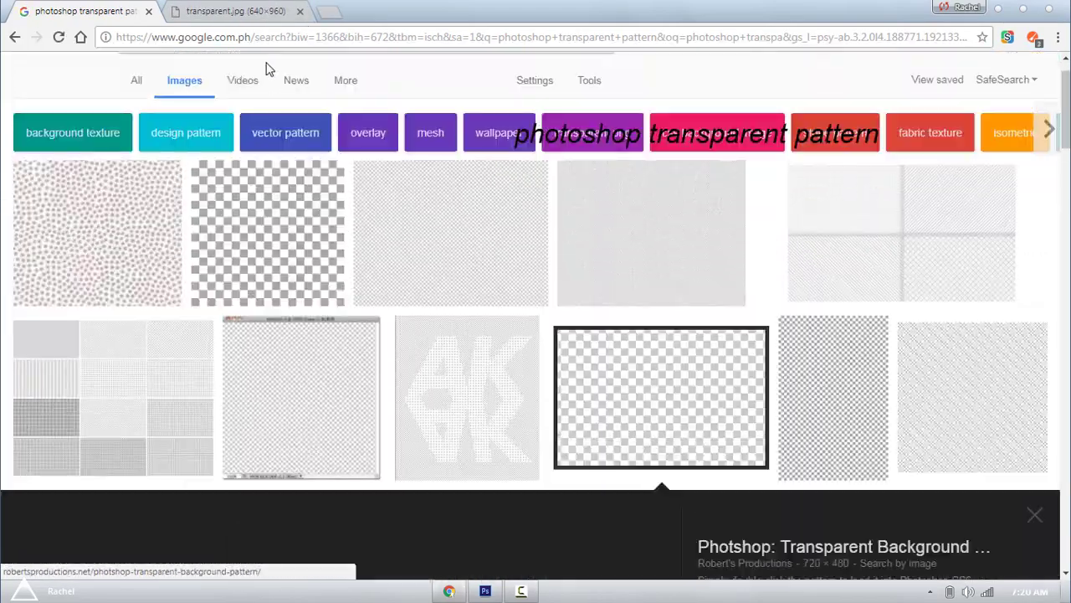
double_click(277, 84)
key("BackSpace")
left_click(227, 124)
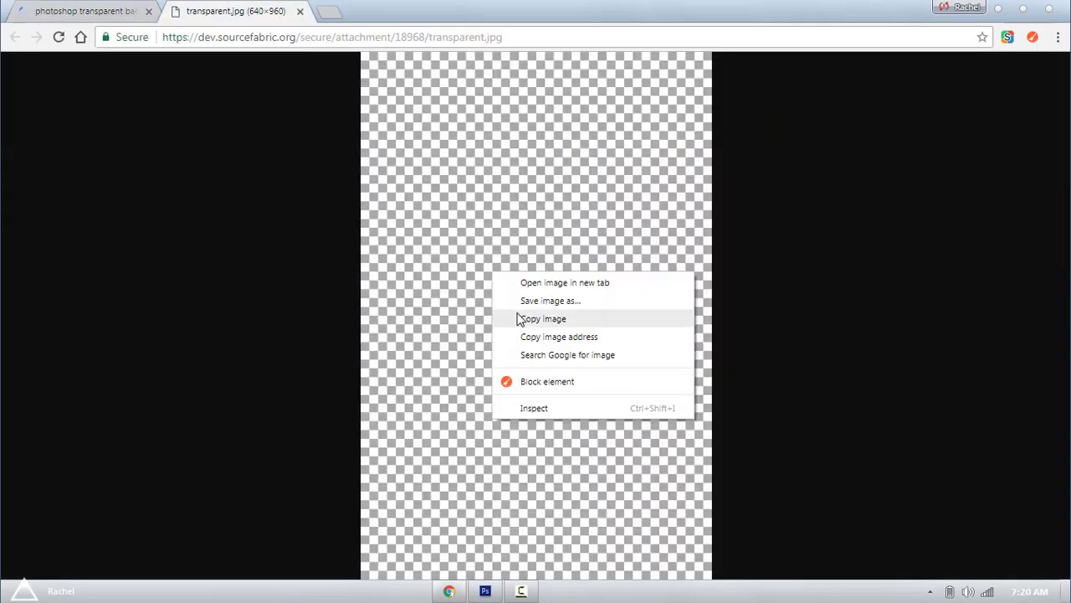
- Copy the checkerboard image and paste it into the Untitled-1 wallpaper in Photoshop
left_click(521, 315)
key("alt+Tab")
key("ctrl+v")
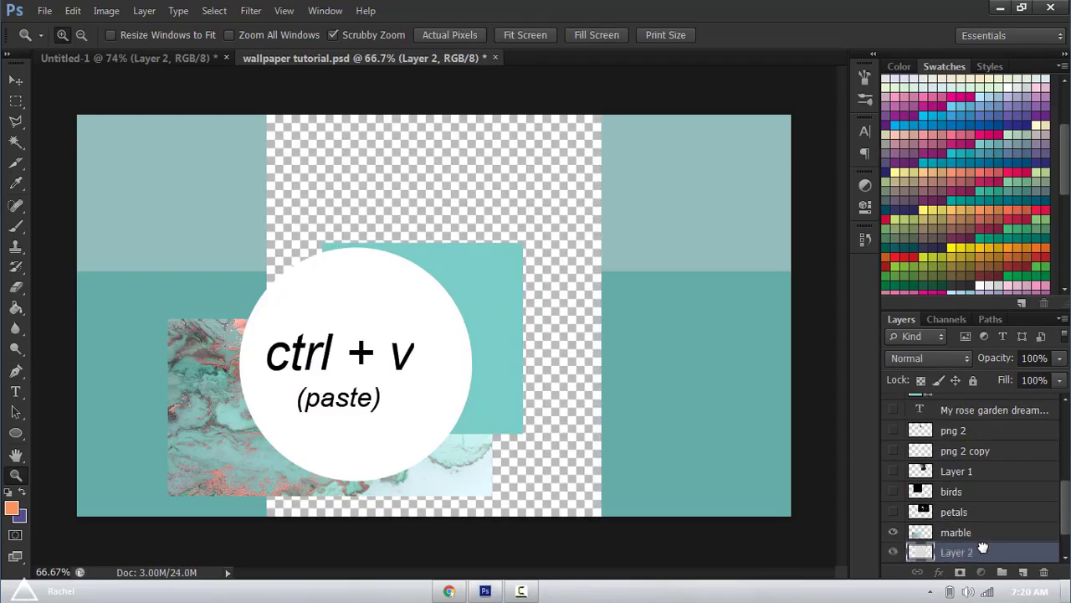
left_click(191, 60)
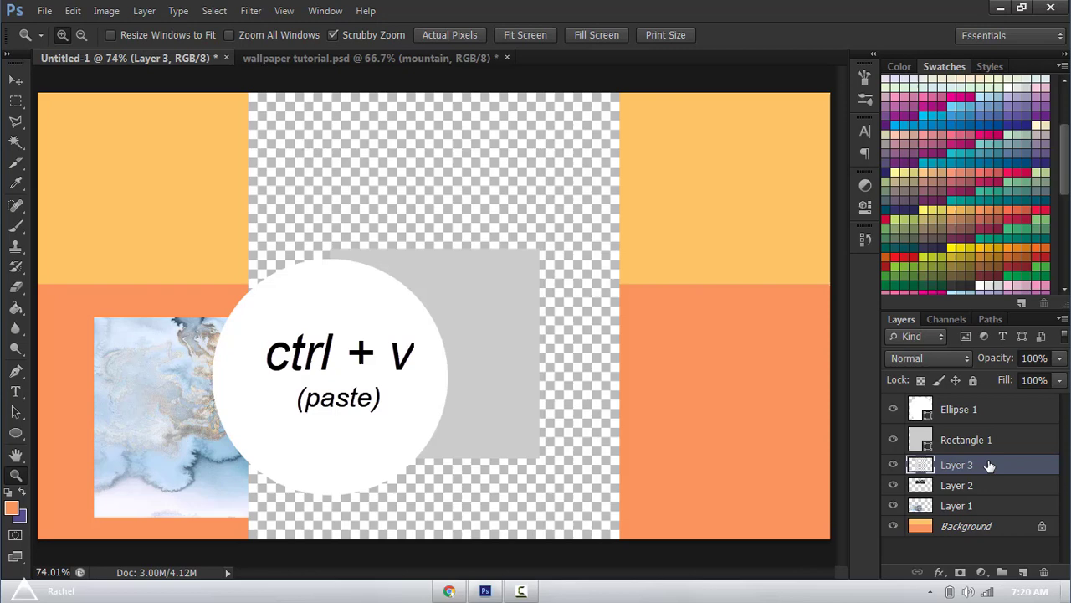
- Place the checkerboard layer directly above Rectangle 1 and clip it to the rectangle with a clipping mask
left_click_drag(989, 466, 978, 435)
right_click(978, 435)
left_click(882, 227)
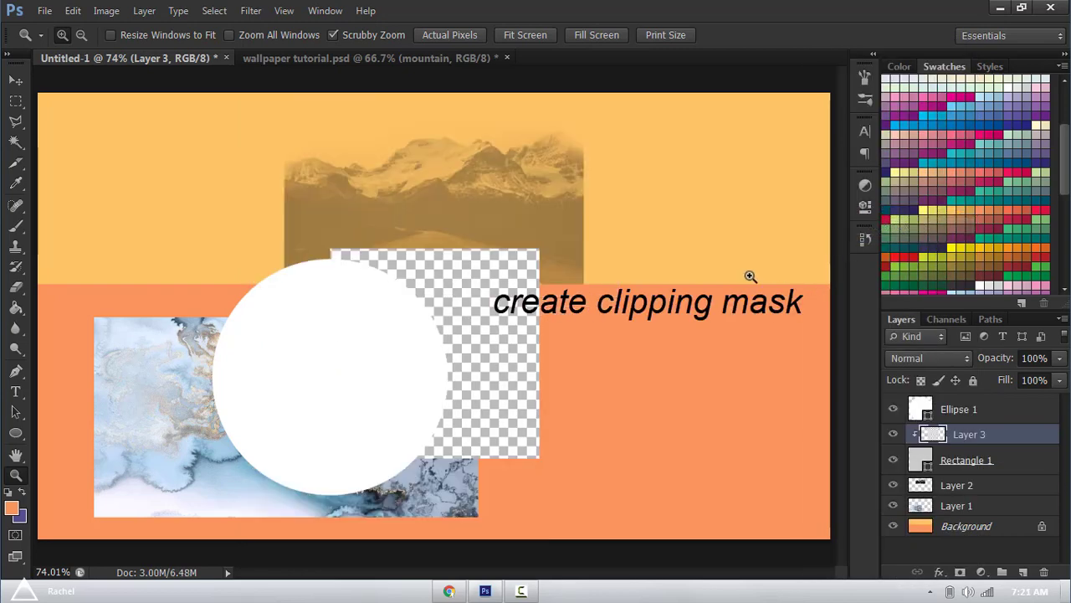
- Scale the clipped checkerboard image to 83% with Free Transform, shift it slightly within the rectangle, and apply the transform
key("ctrl+t")
left_click(314, 36)
left_click_drag(333, 37, 323, 40)
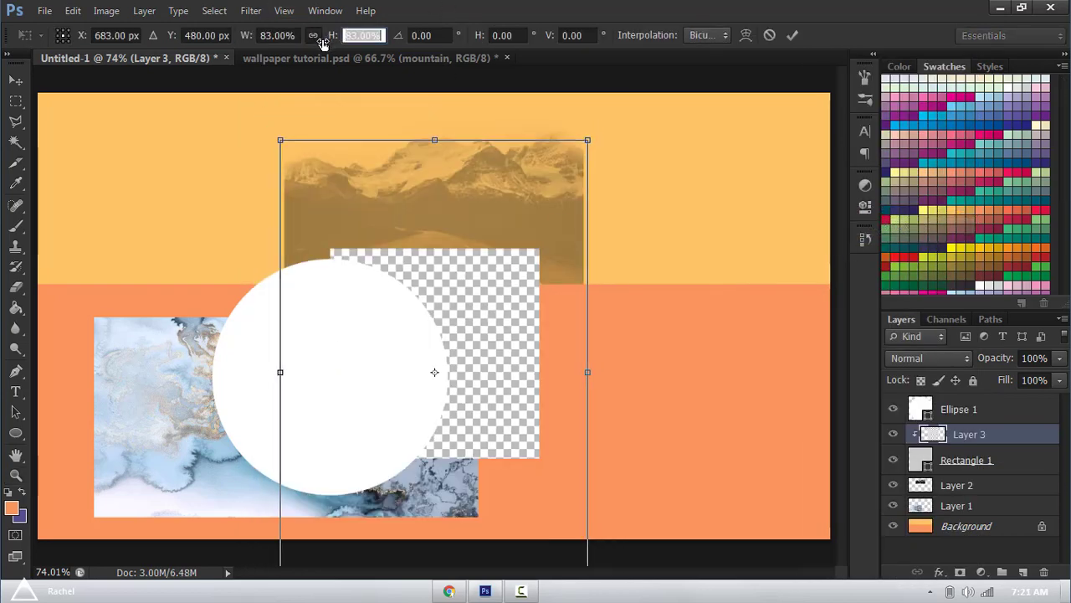
left_click_drag(500, 238, 494, 236)
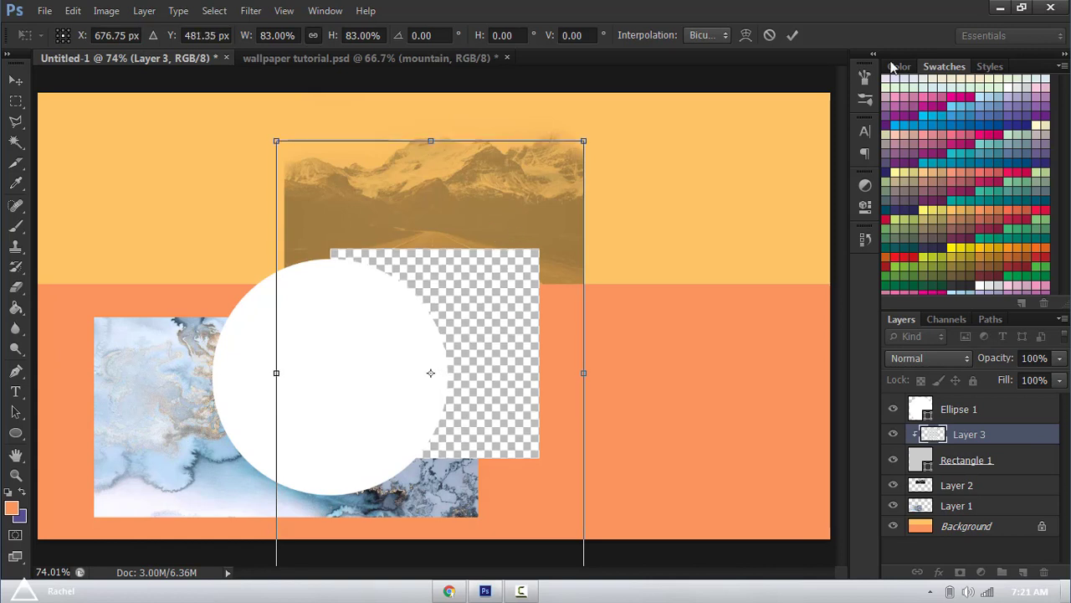
key("Return")
key("z")
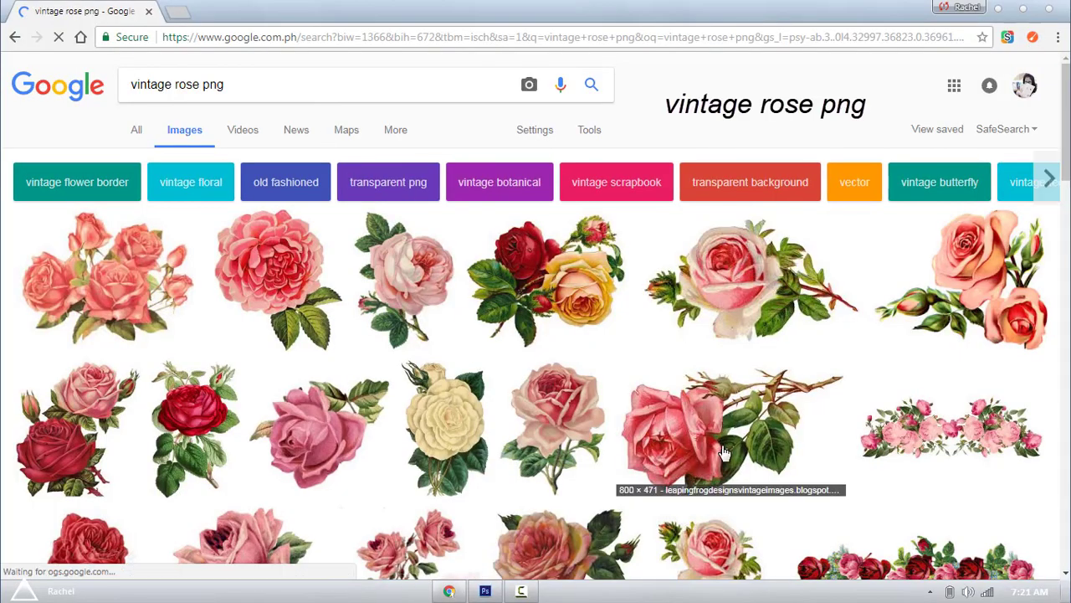
- In Chrome, browse the "vintage rose png" image results and open the full-size pink rose picture in a new tab
scroll(263, 144, "down", 2)
left_click(265, 145)
middle_click(758, 327)
scroll(513, 399, "down", 6)
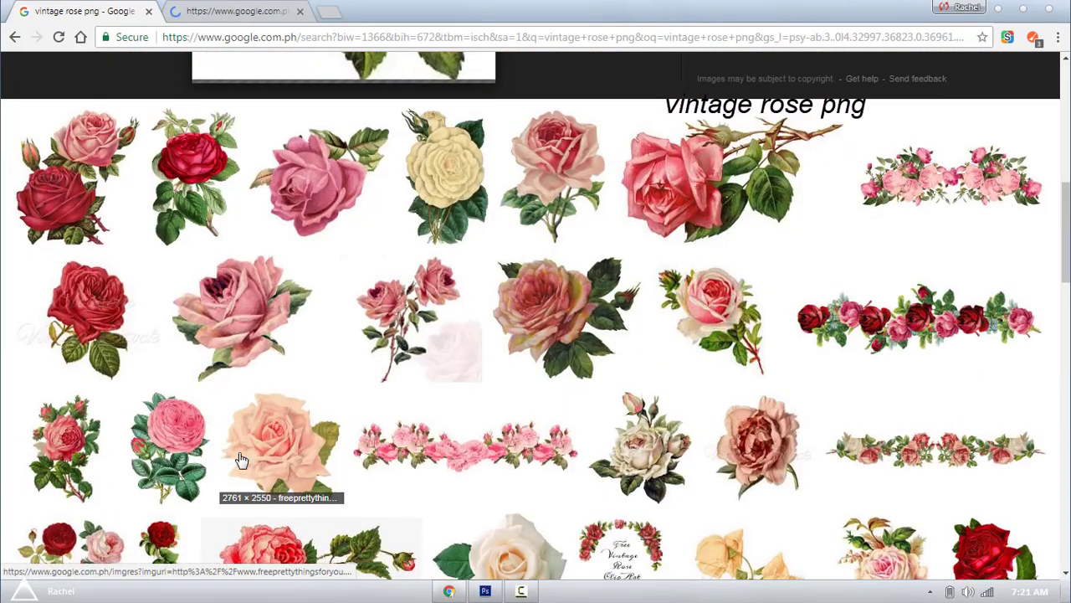
scroll(322, 462, "down", 10)
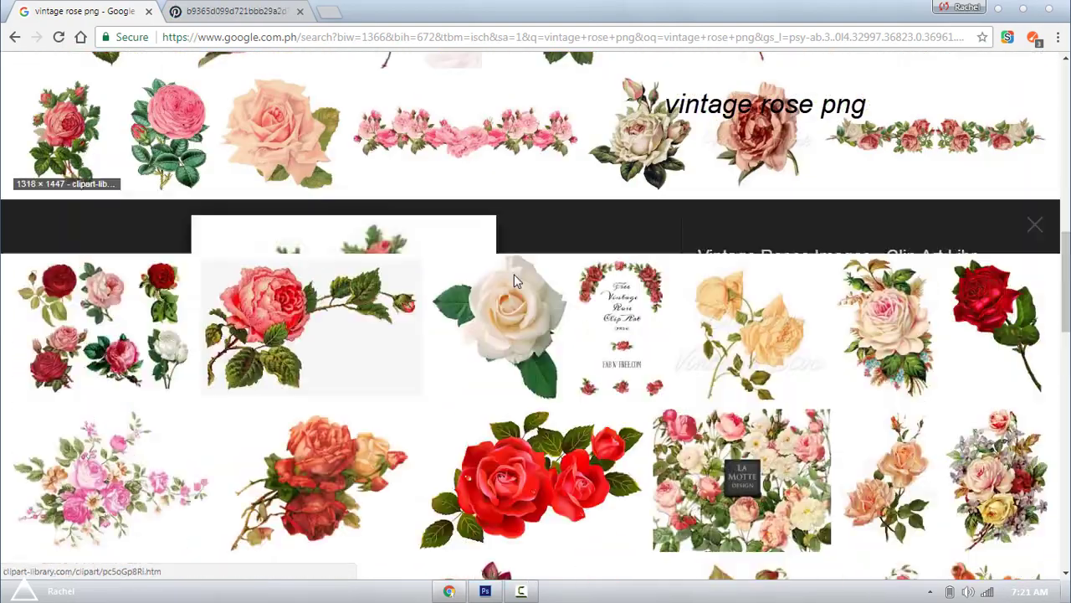
right_click(789, 313)
left_click(801, 328)
left_click(234, 11)
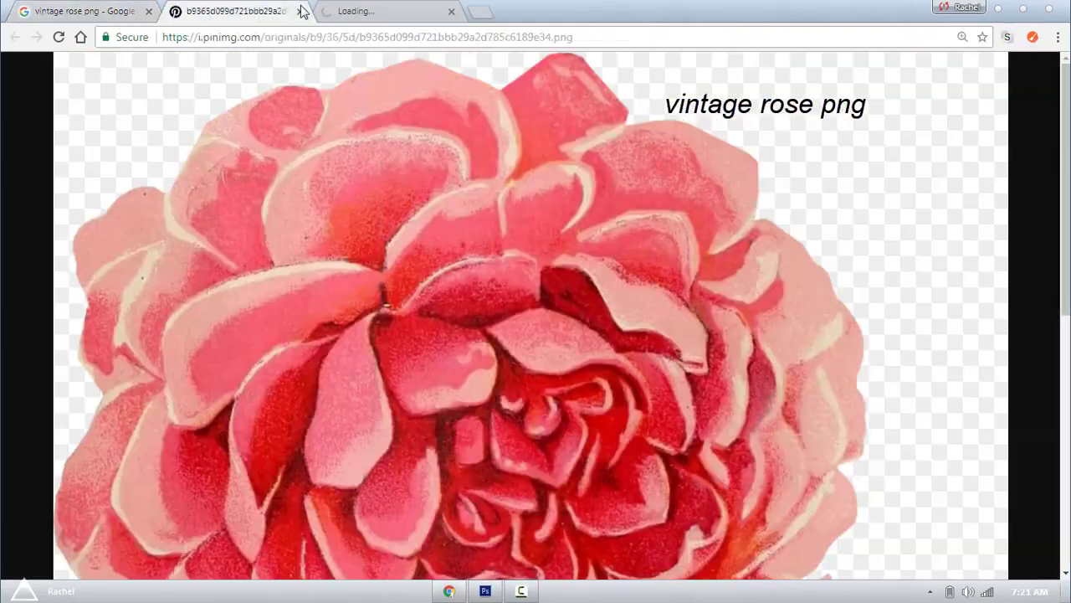
- Copy the pink rose image and paste it into the Untitled-1 wallpaper in Photoshop
right_click(373, 207)
left_click(421, 255)
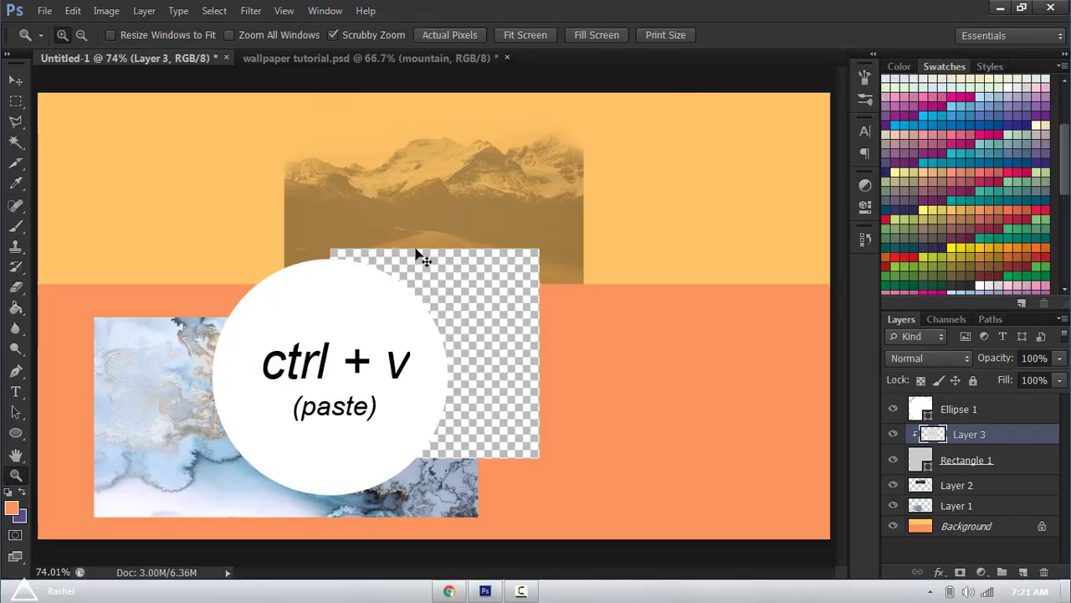
key("ctrl+v")
- Shrink the rose with Free Transform and move it beside the checkerboard rectangle, applying the transform
key("ctrl+t")
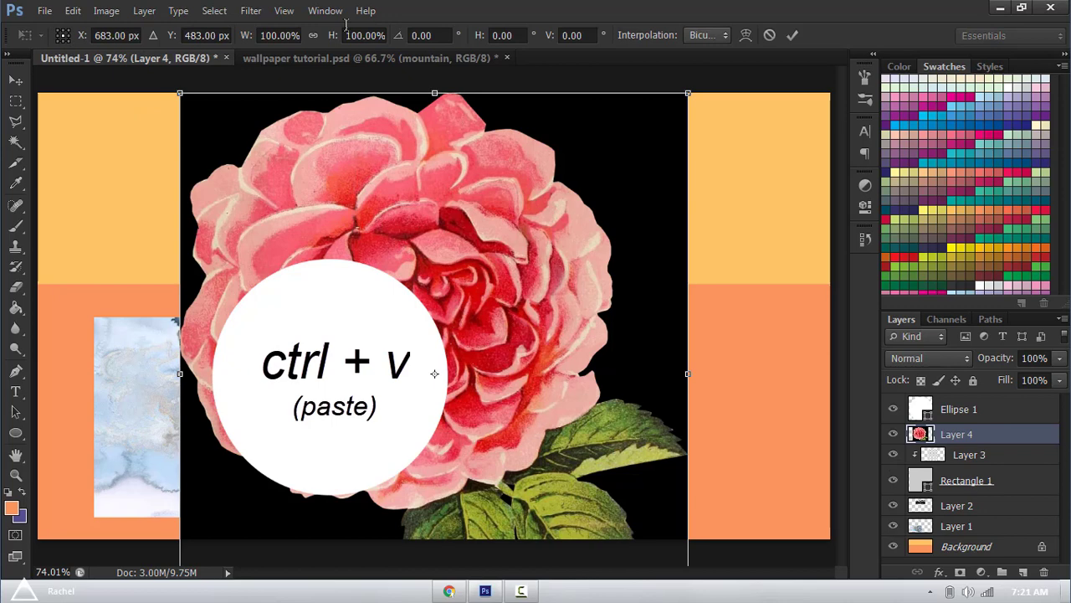
left_click_drag(300, 53, 292, 53)
left_click_drag(487, 332, 625, 287)
left_click(793, 35)
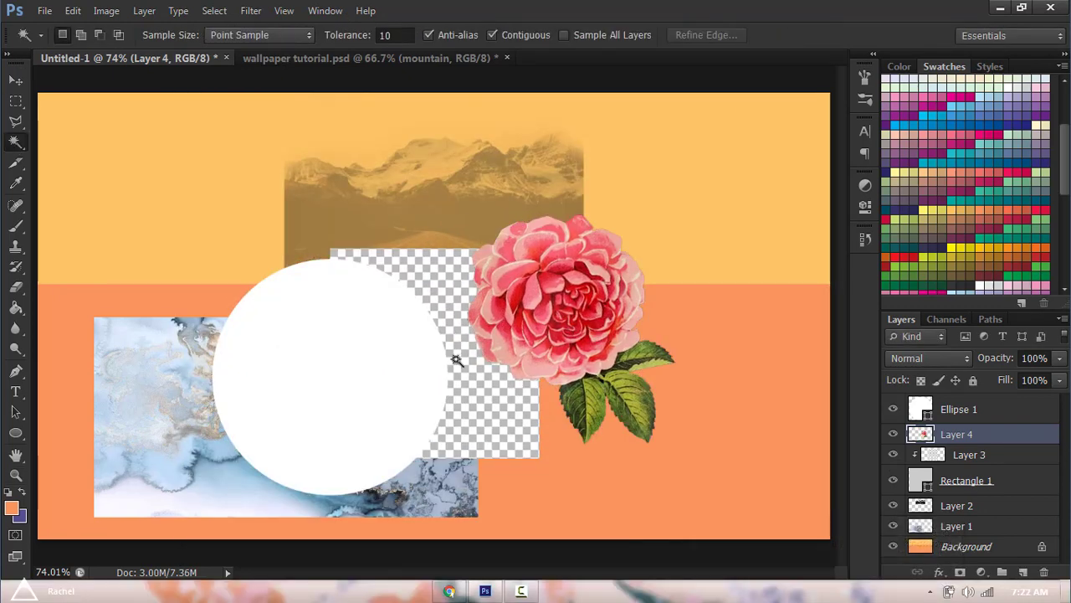
- Bring the rose layer to the front of the layer stack and move the rose onto the white circle
key("v")
key("ctrl+shift+bracketright")
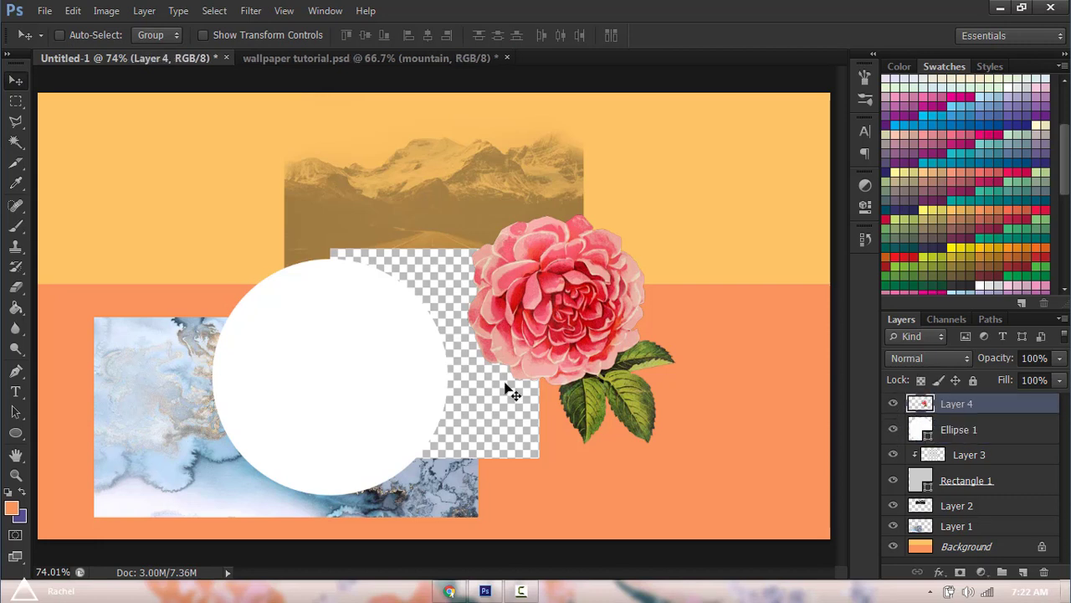
left_click_drag(577, 324, 346, 366)
- Duplicate the white circle's layer, Ellipse 1
left_click(992, 431)
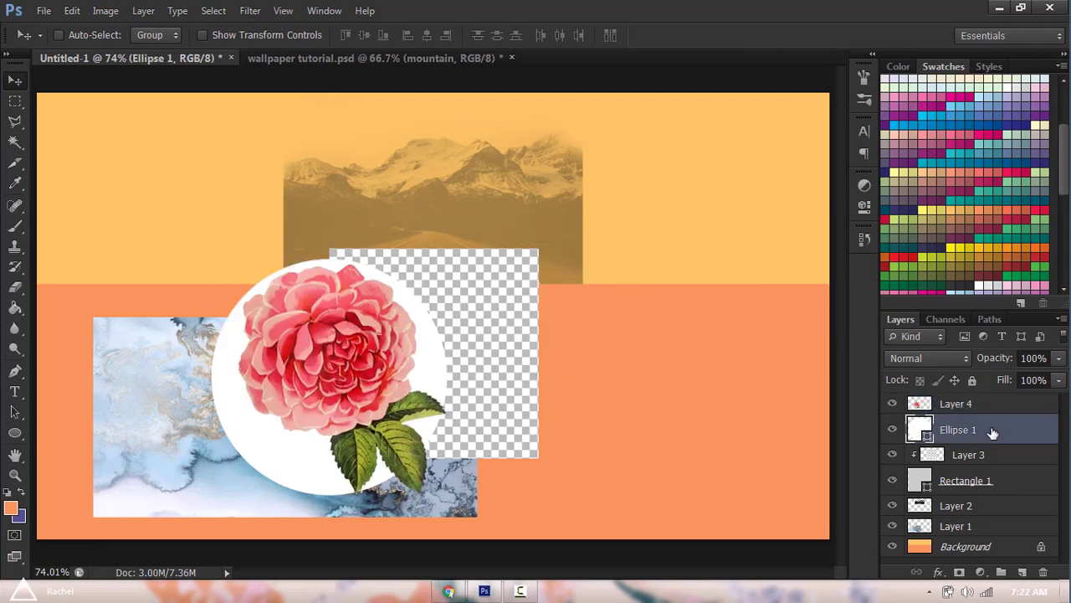
key("ctrl+j")
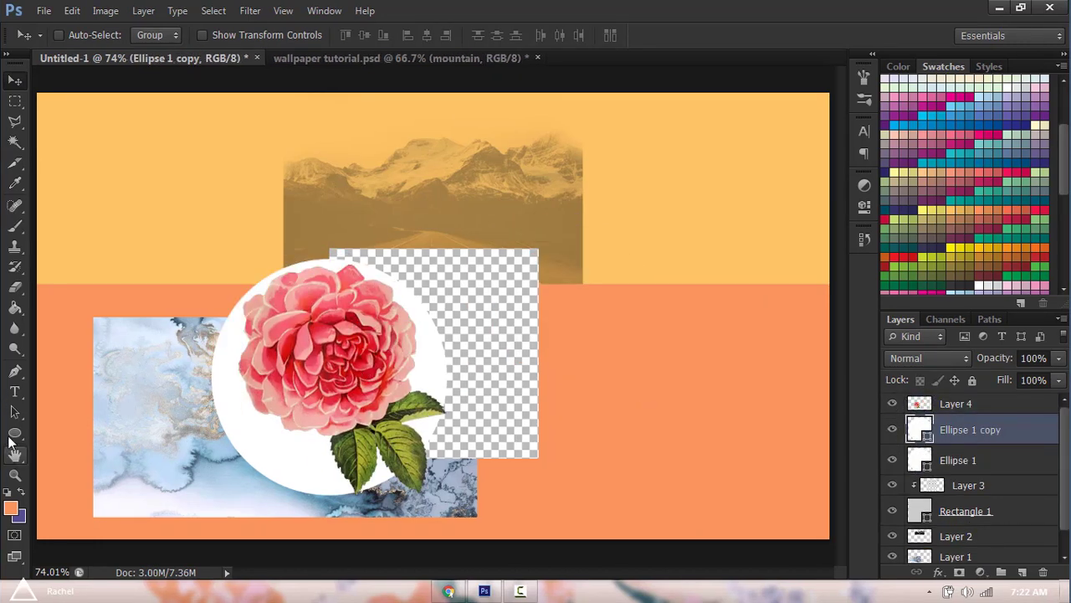
- Fill the duplicated circle, Ellipse 1 copy, with light grey
left_click(14, 433)
left_click(152, 36)
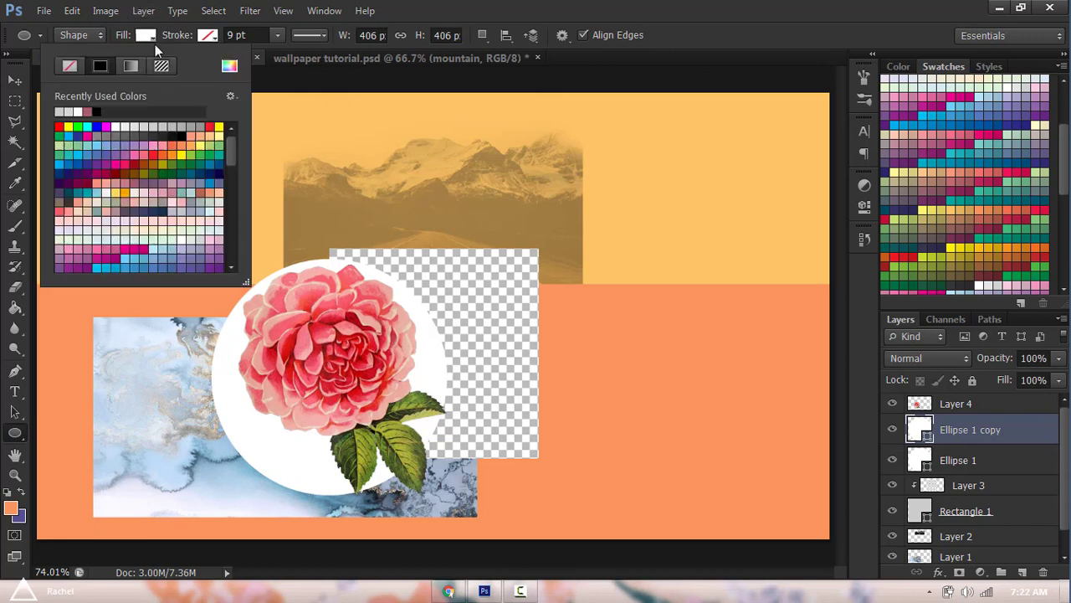
left_click(153, 126)
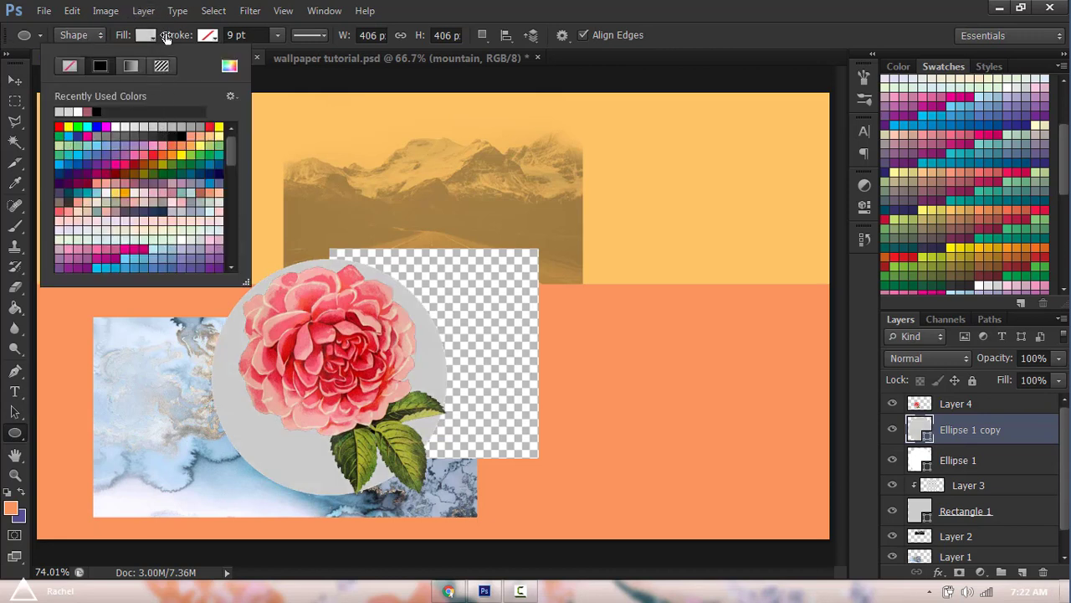
left_click(154, 36)
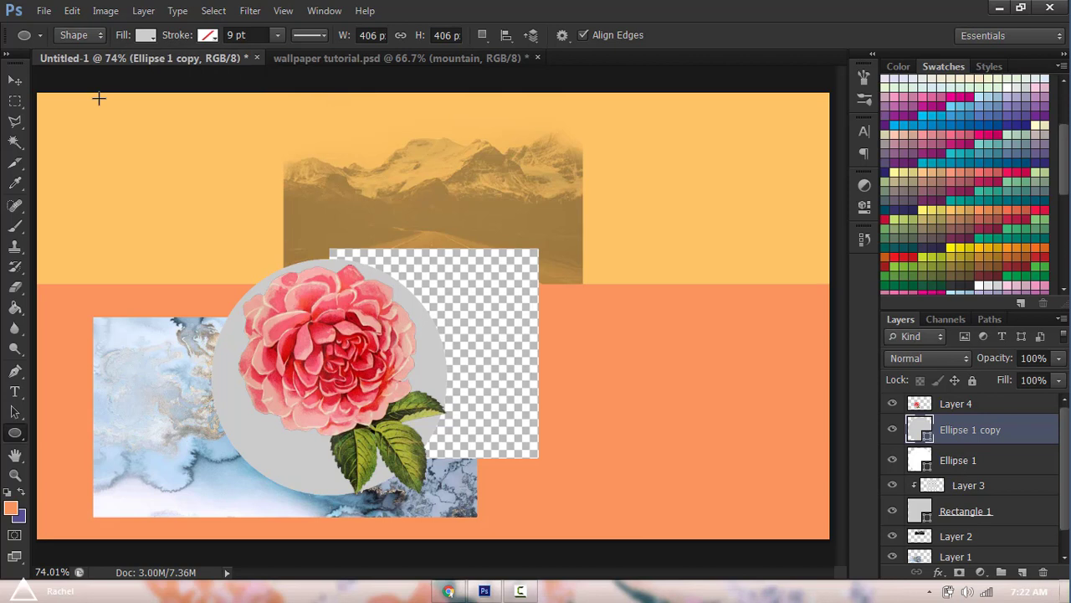
- Scale the grey circle to 91% in width and height with Free Transform, keeping it centred on the white circle
key("ctrl+t")
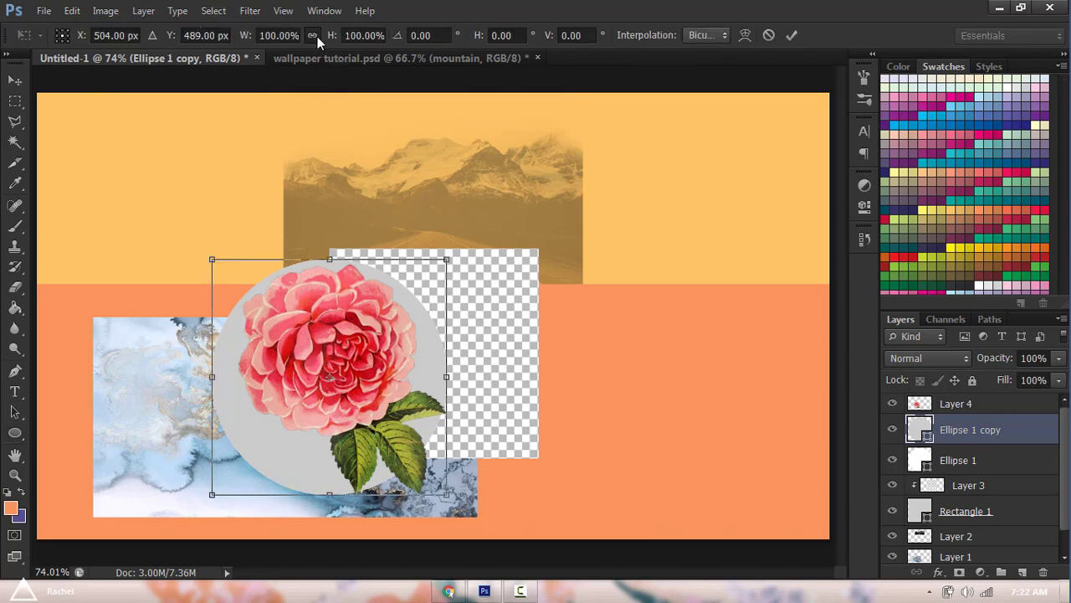
left_click_drag(333, 43, 325, 46)
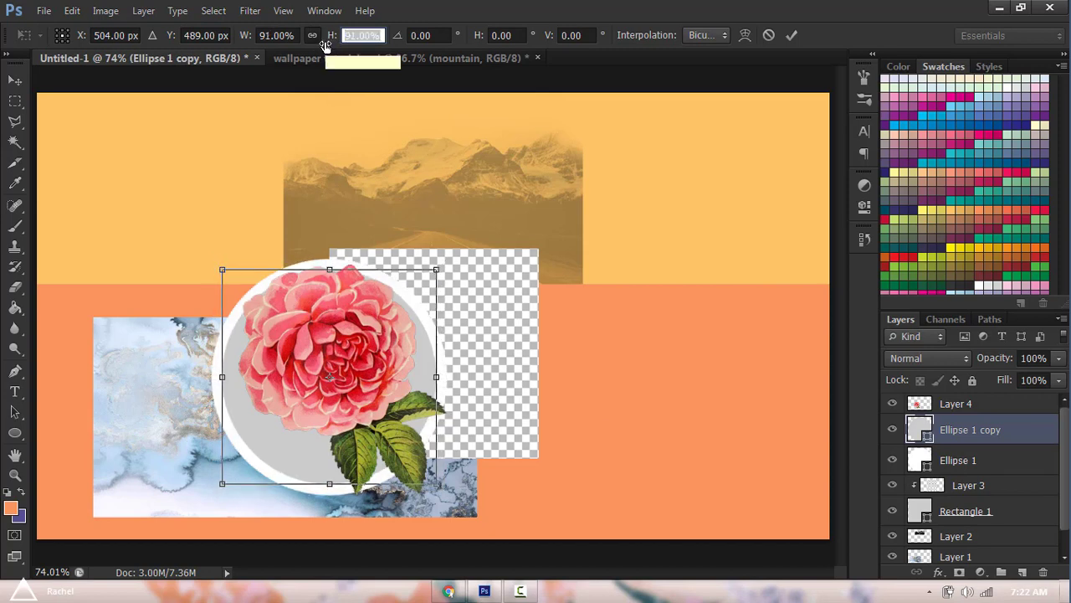
left_click(791, 35)
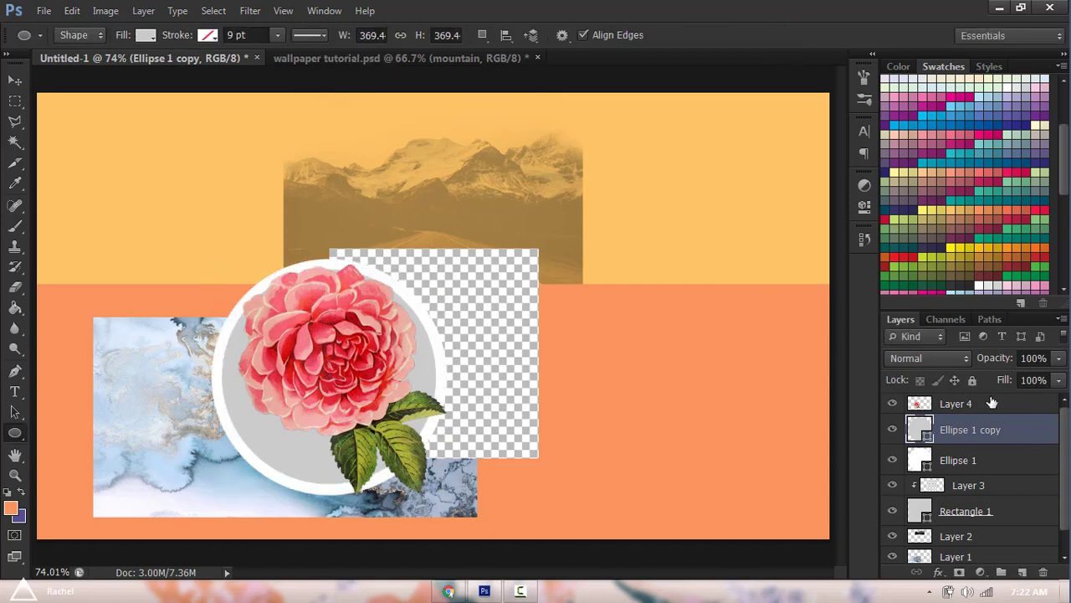
- Clip the rose layer to the grey circle beneath it with a clipping mask
right_click(977, 404)
left_click(861, 222)
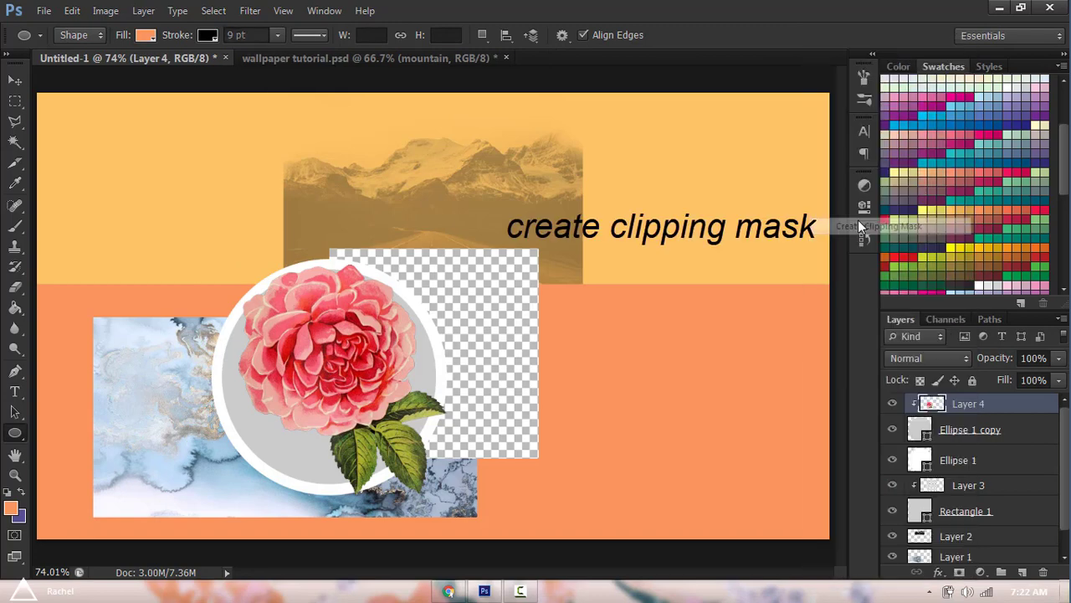
left_click(431, 335)
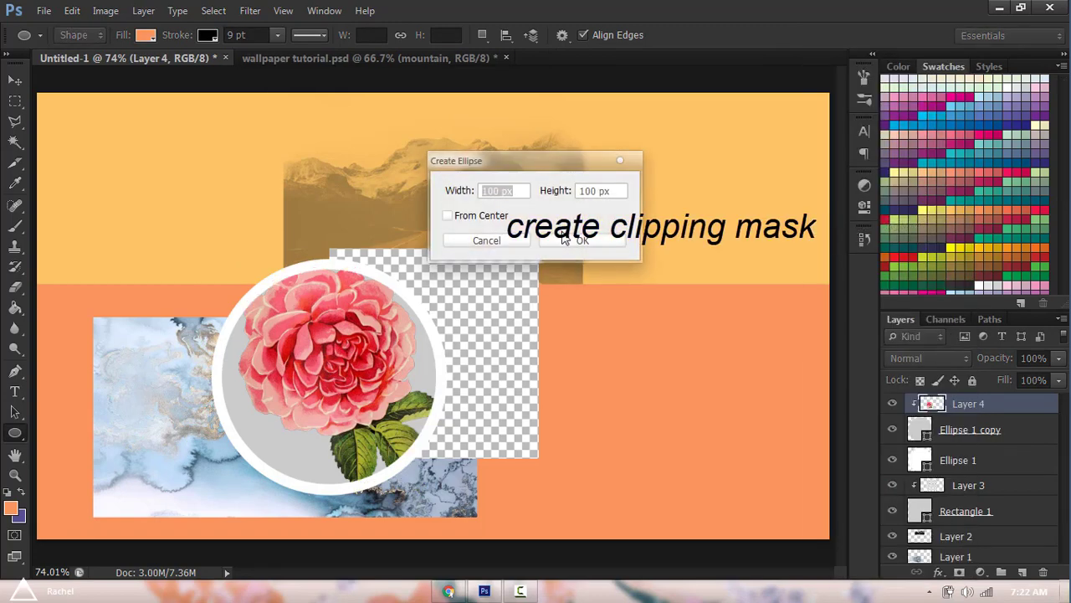
- Scale the rose to 75%, rotate it about 173° so the leaves point up, and reposition it inside the circle
key("ctrl+t")
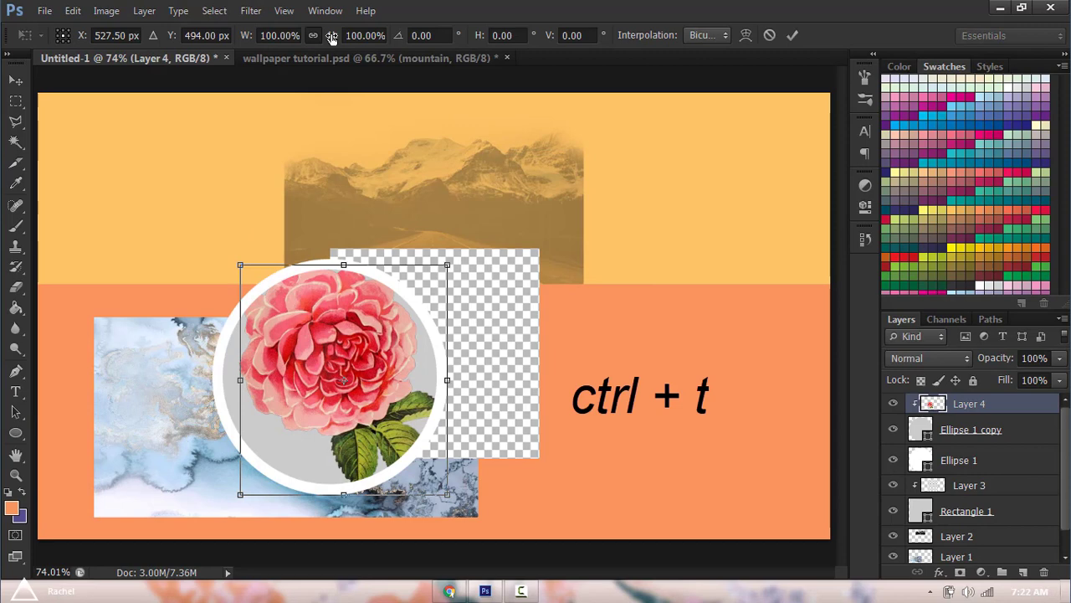
left_click_drag(333, 38, 312, 37)
left_click_drag(371, 413, 340, 431)
left_click_drag(464, 411, 90, 403)
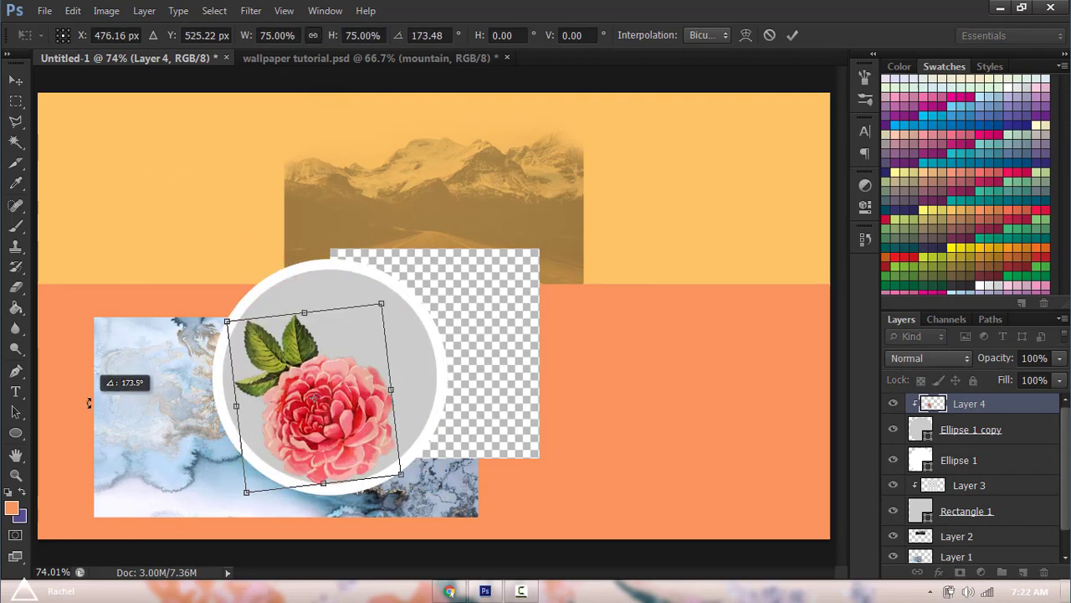
left_click_drag(376, 439, 362, 404)
left_click(791, 36)
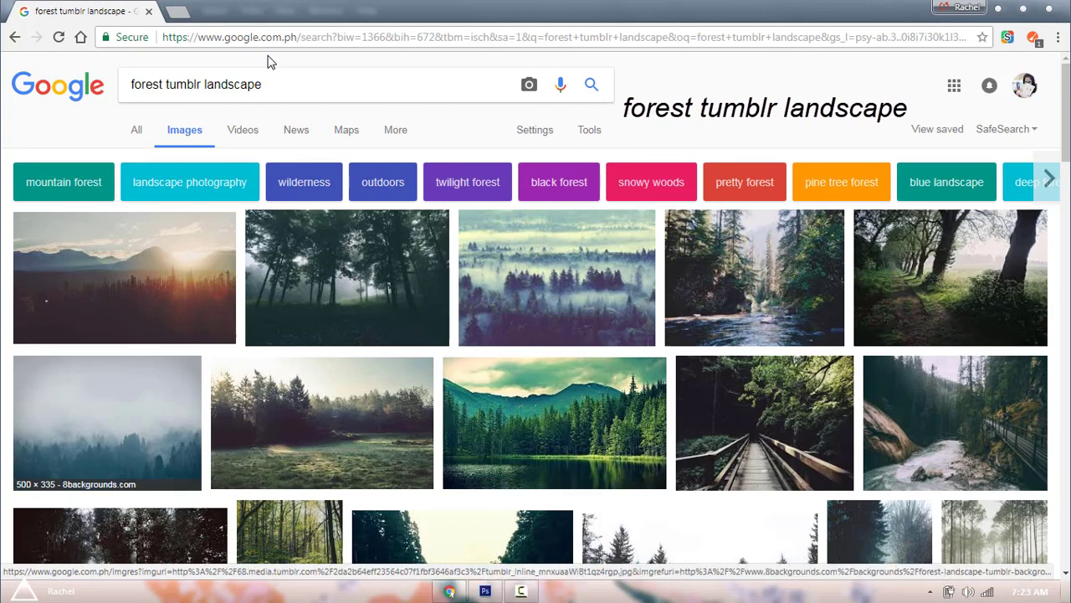
- Open the misty forest picture from the forest tumblr landscape results at full size and copy the image
left_click(168, 424)
middle_click(769, 299)
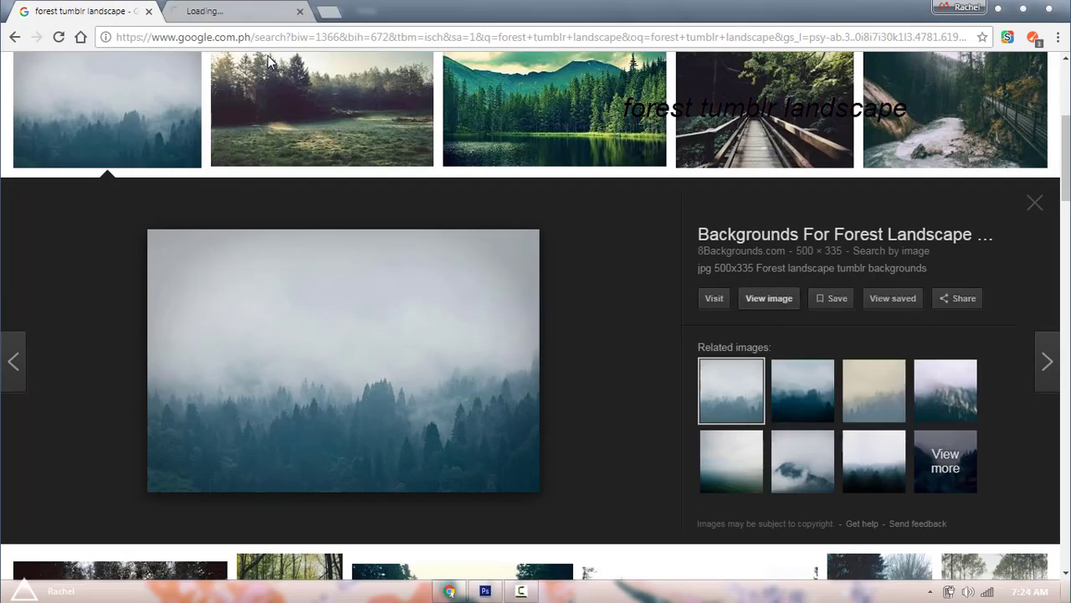
left_click(323, 117)
left_click(243, 12)
right_click(550, 399)
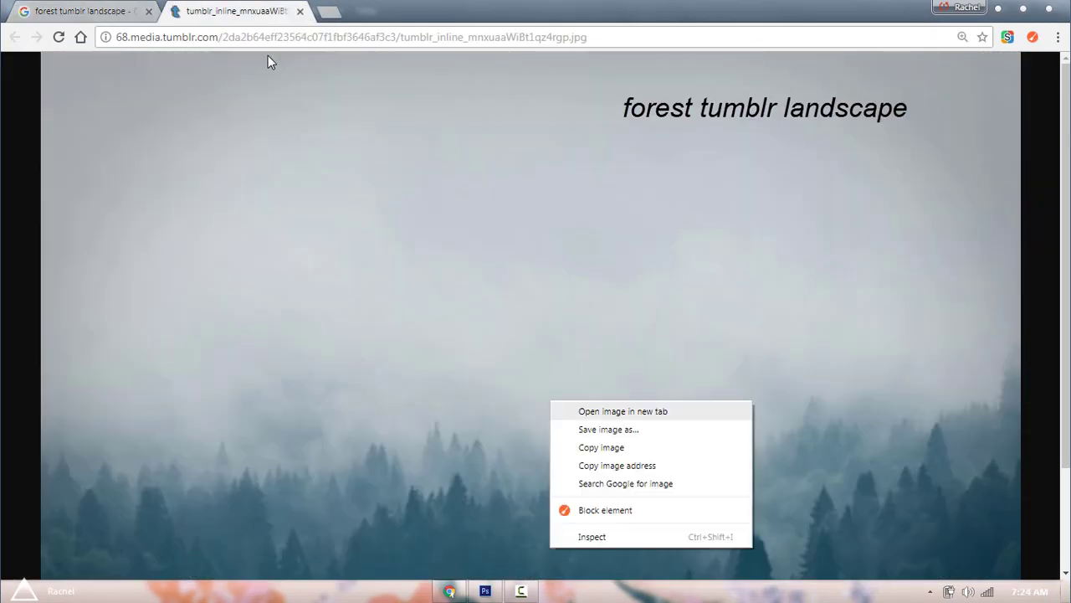
left_click(601, 447)
- Switch to Photoshop, paste the forest image into the wallpaper and move it over the circle
key("alt+Tab")
key("ctrl+v")
key("v")
mouse_move(502, 301)
left_mouse_down()
mouse_move(401, 352)
mouse_move(401, 371)
left_mouse_up()
- Enlarge the forest image proportionally with Free Transform and reposition it over the circle
key("ctrl+t")
left_click(313, 36)
left_click_drag(333, 36, 347, 35)
left_click_drag(363, 437, 360, 421)
left_click(793, 35)
- Move the forest layer below the rose, clipped to the grey circle, and slightly shrink the forest and grey circle together
left_click_drag(956, 404, 959, 433)
key("alt+shift+[")
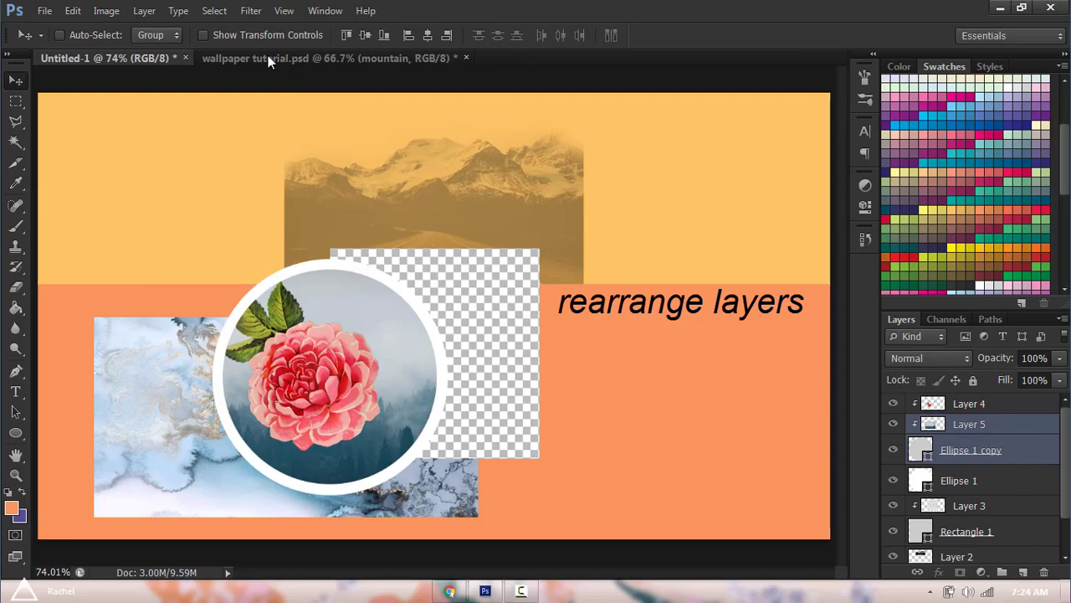
key("ctrl+t")
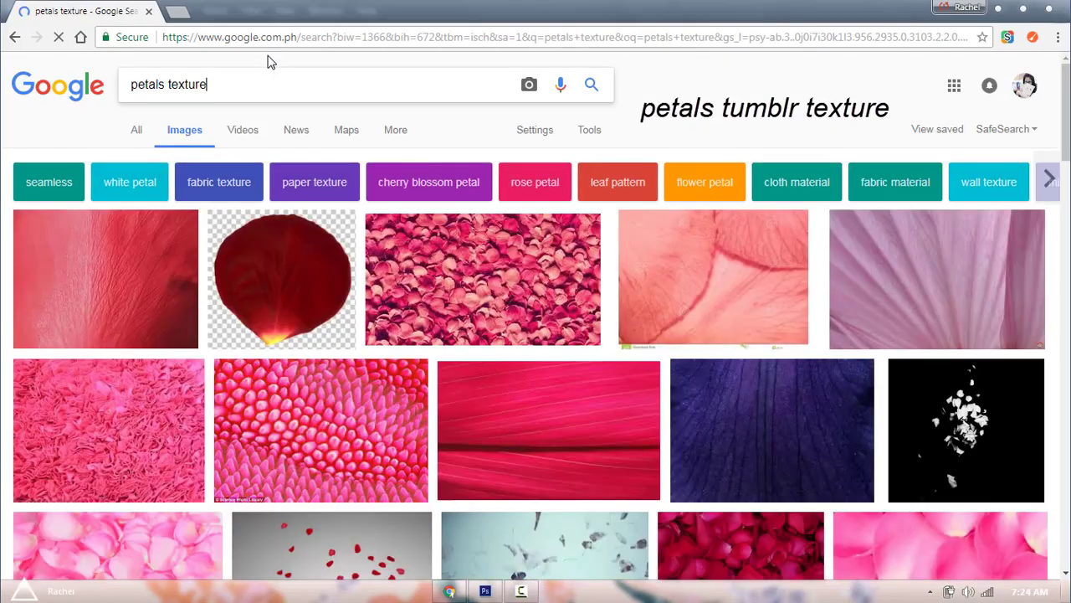
- Search Google Images for petals texture tumblr and open the picture of white petals on black in a new tab
type("tumblr")
key("Return")
left_click(65, 234)
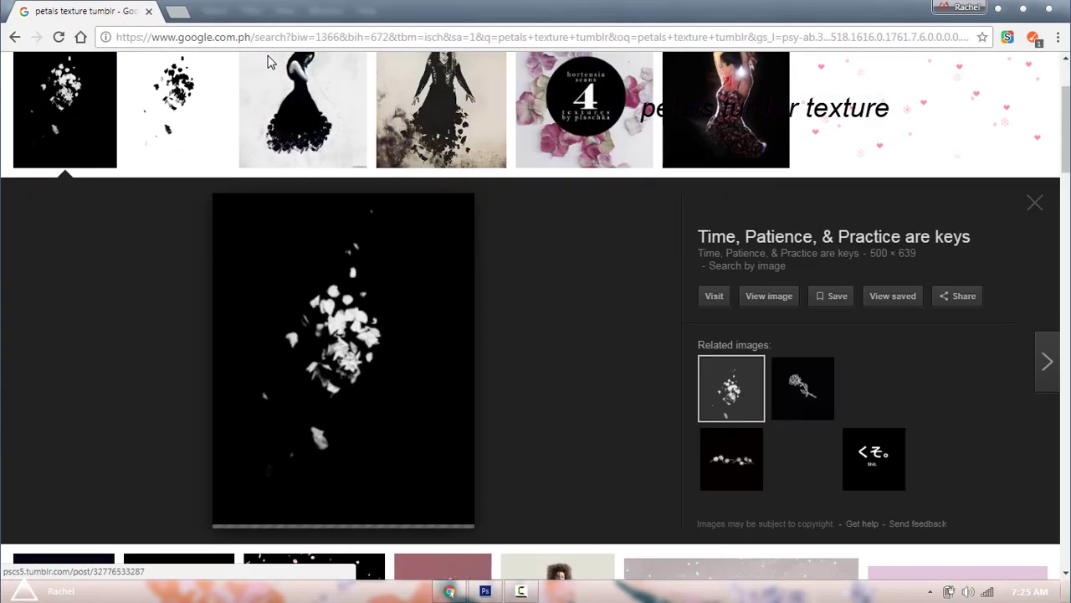
right_click(767, 297)
left_click(816, 307)
- Search Google Images for lightning texture tumblr
scroll(778, 326, "up", 2)
triple_click(188, 84)
type("lightnit")
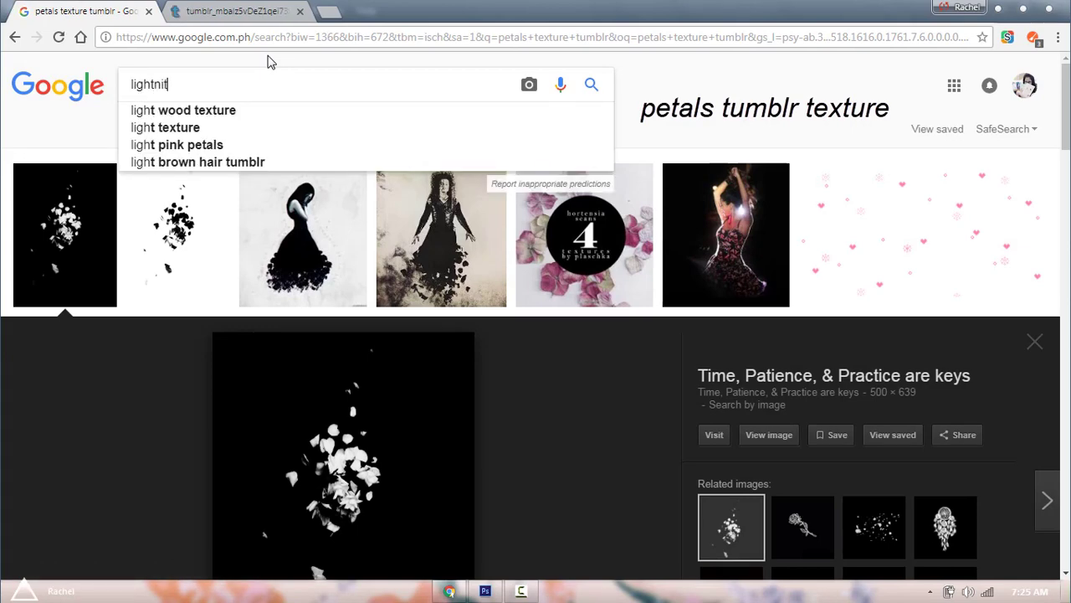
type("g texture tumvl")
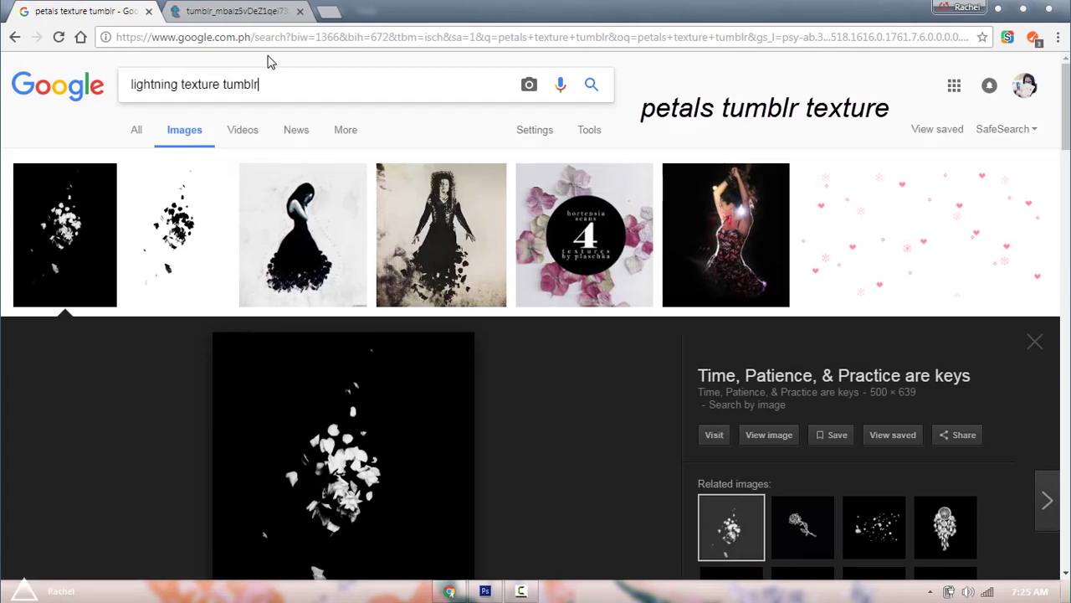
key("Return")
- Open the purple lightning storm image from the results at full size in a new tab
left_click(236, 12)
scroll(535, 318, "down", 4)
left_click(84, 12)
left_click(316, 251)
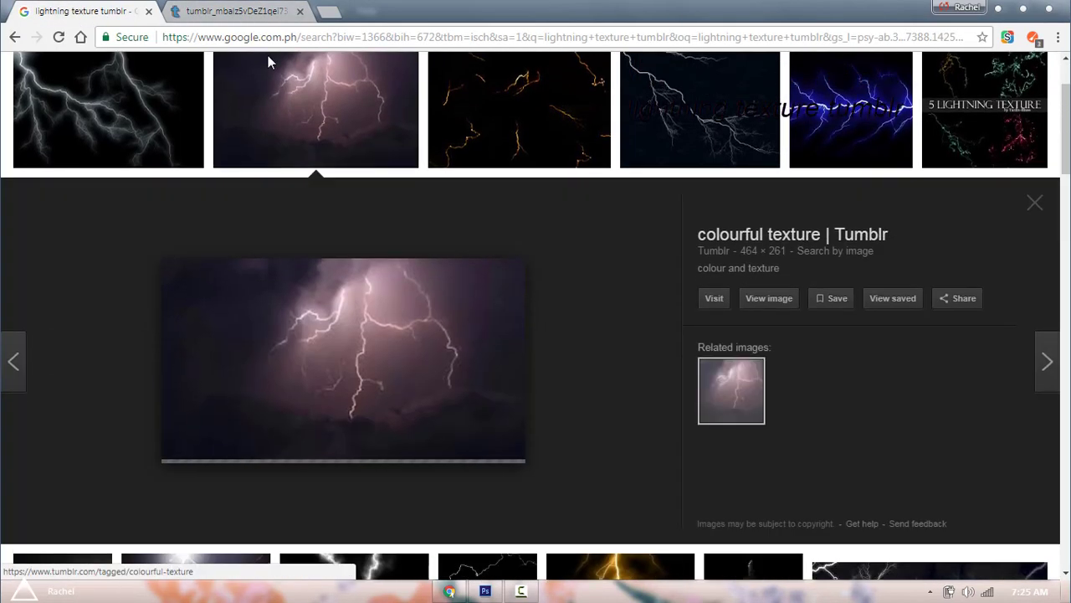
right_click(754, 299)
left_click(808, 309)
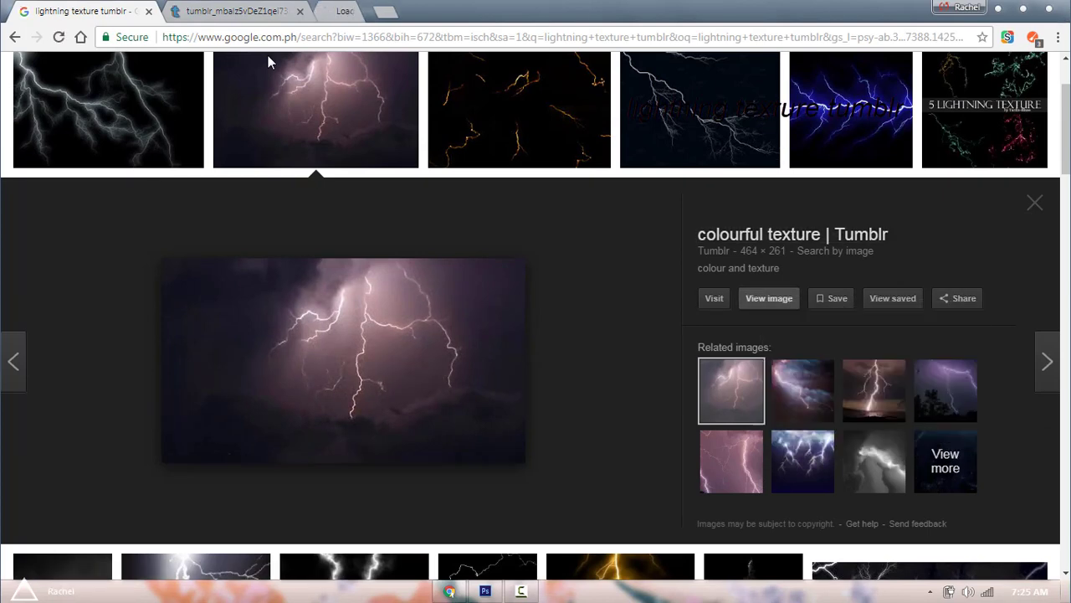
- Return to the image search and change the query to birds texture tumblr
scroll(519, 235, "up", 2)
left_click(236, 12)
left_click(521, 591)
key("ctrl+shift+Tab")
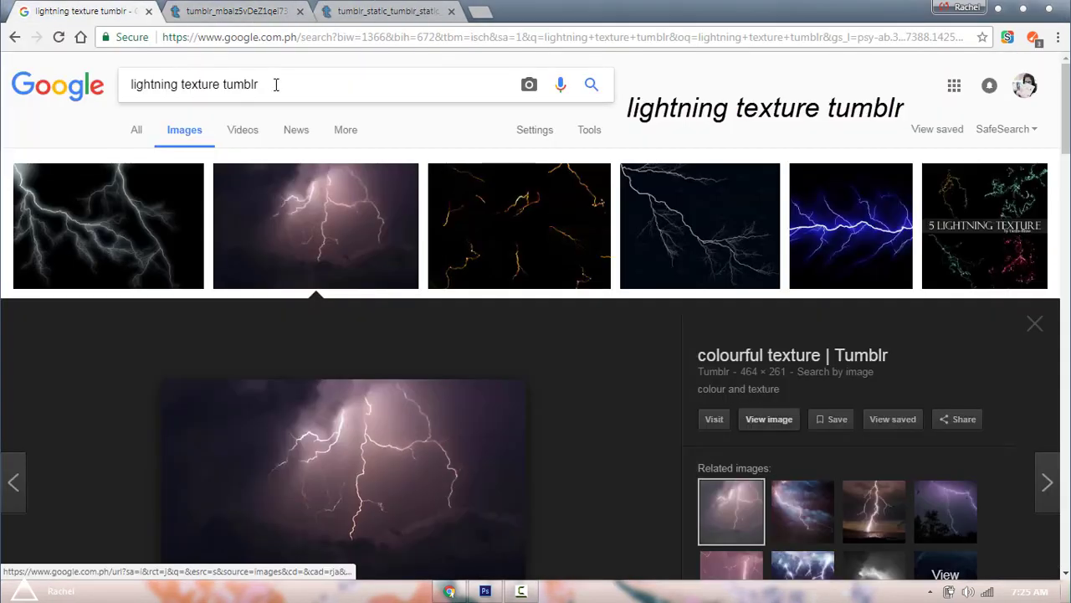
double_click(143, 85)
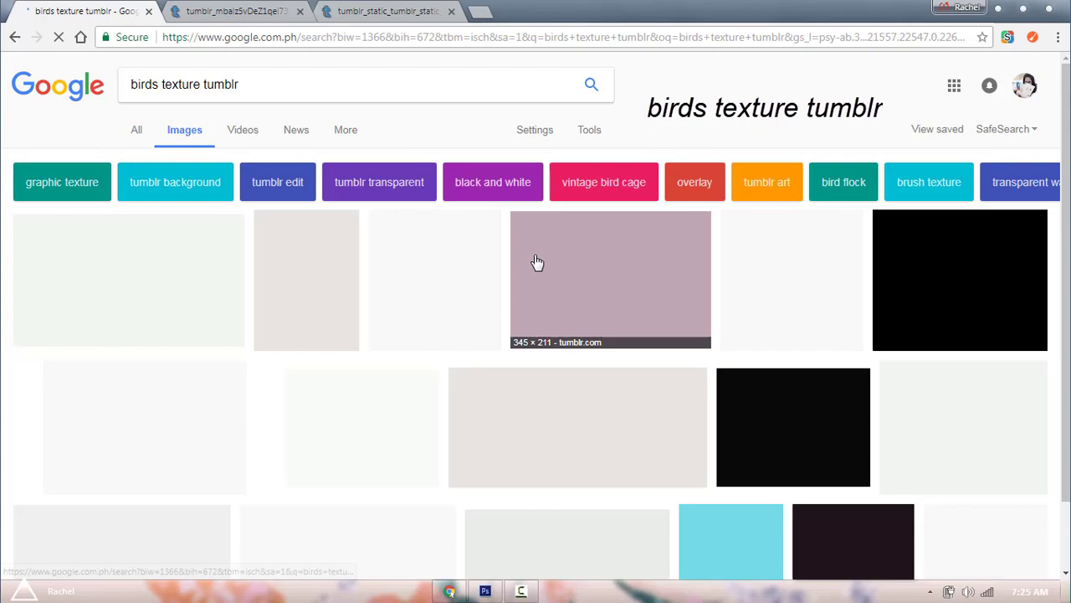
- Look through the bird results and open the white birds on black and the black flying birds images in new tabs
scroll(78, 300, "down", 2)
scroll(78, 299, "up", 2)
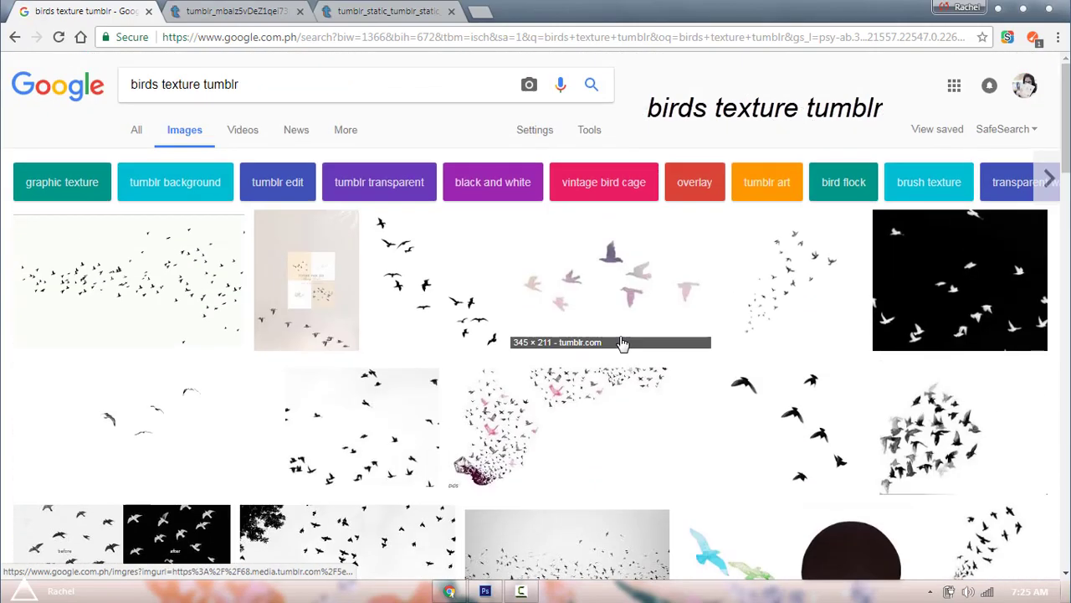
left_click(973, 294)
left_click(803, 381)
- Search Google Images for lana del rey png and open two portraits with flowers in the hair in separate tabs
left_click(170, 106)
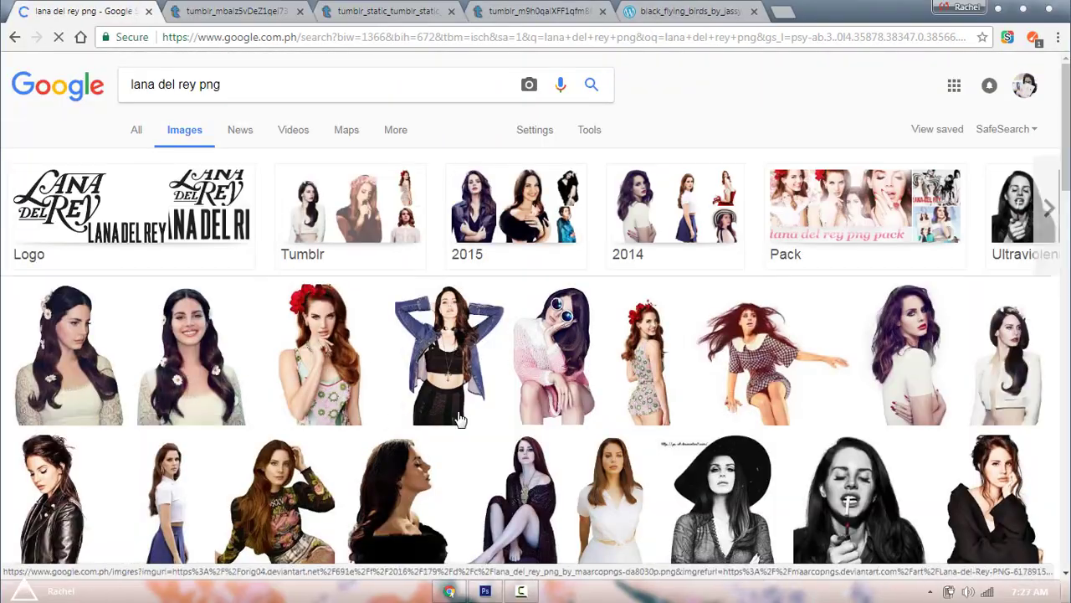
left_click(191, 382)
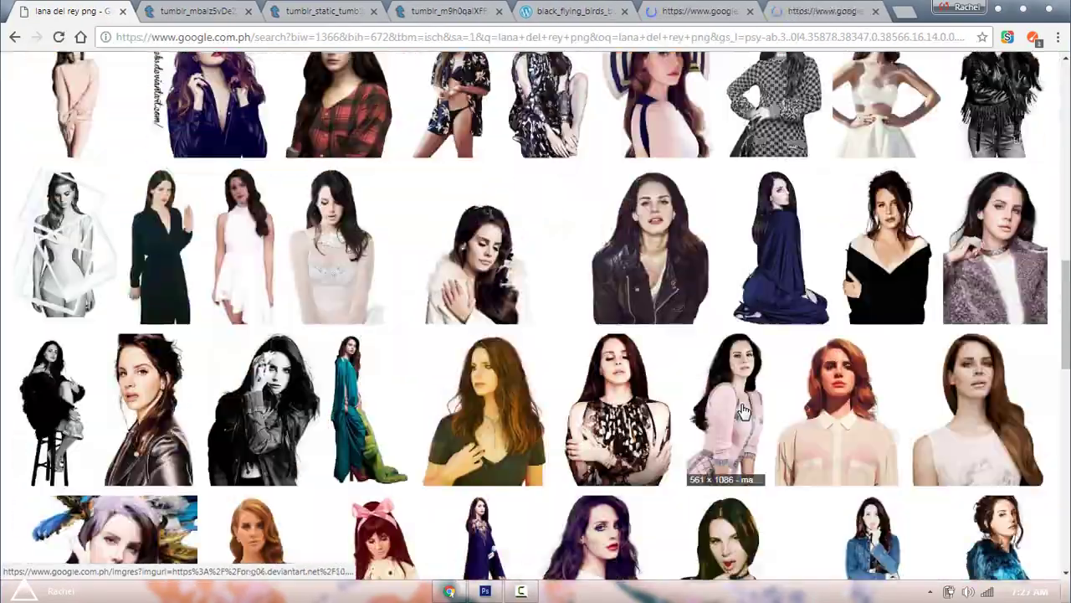
scroll(310, 178, "down", 3)
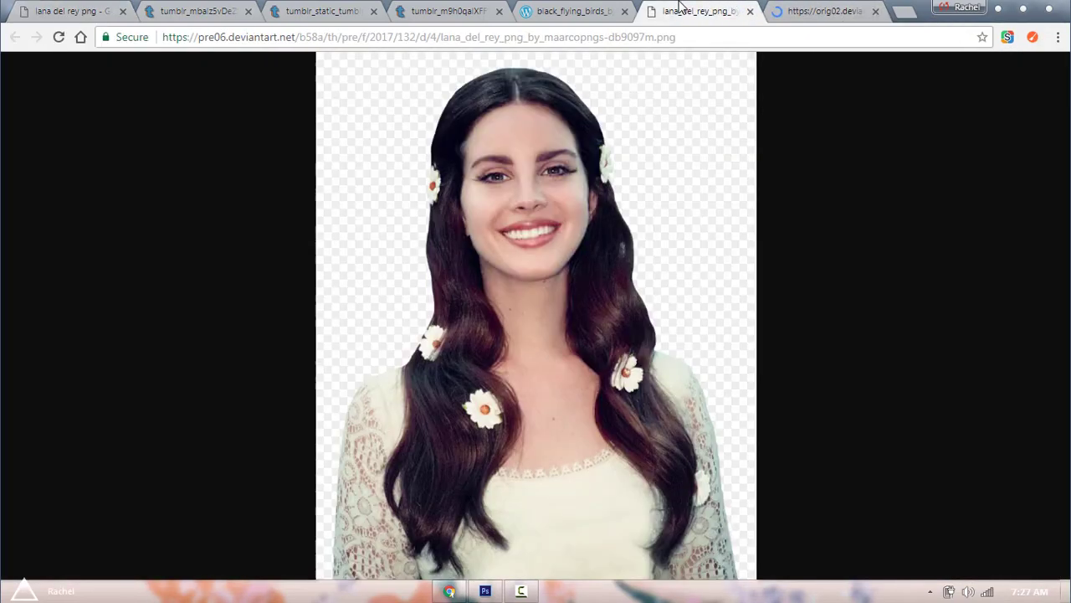
left_click(804, 10)
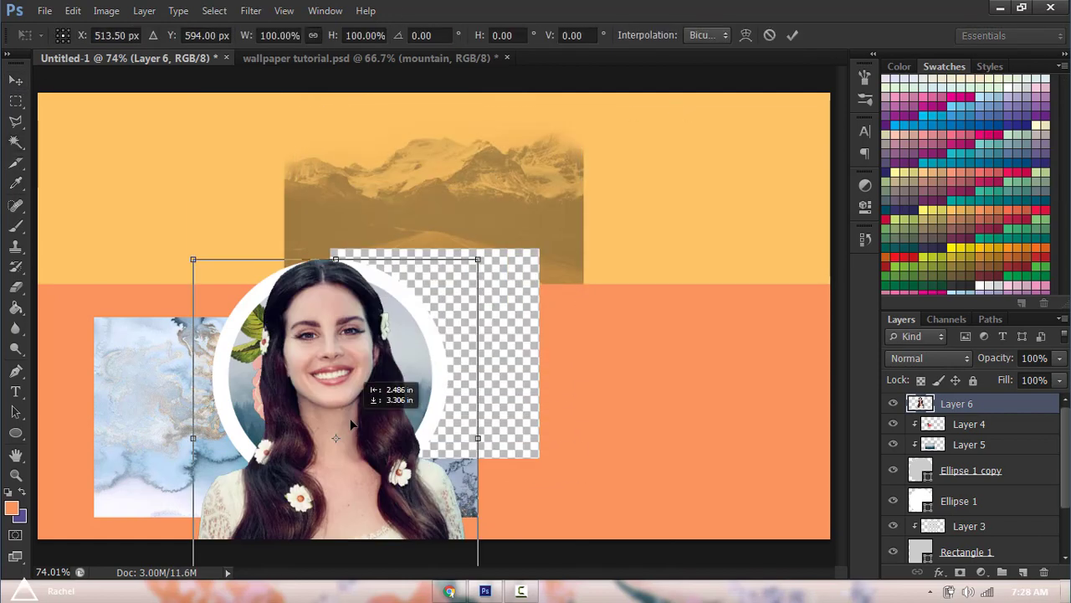
left_click_drag(477, 260, 437, 310)
left_click_drag(357, 468, 354, 464)
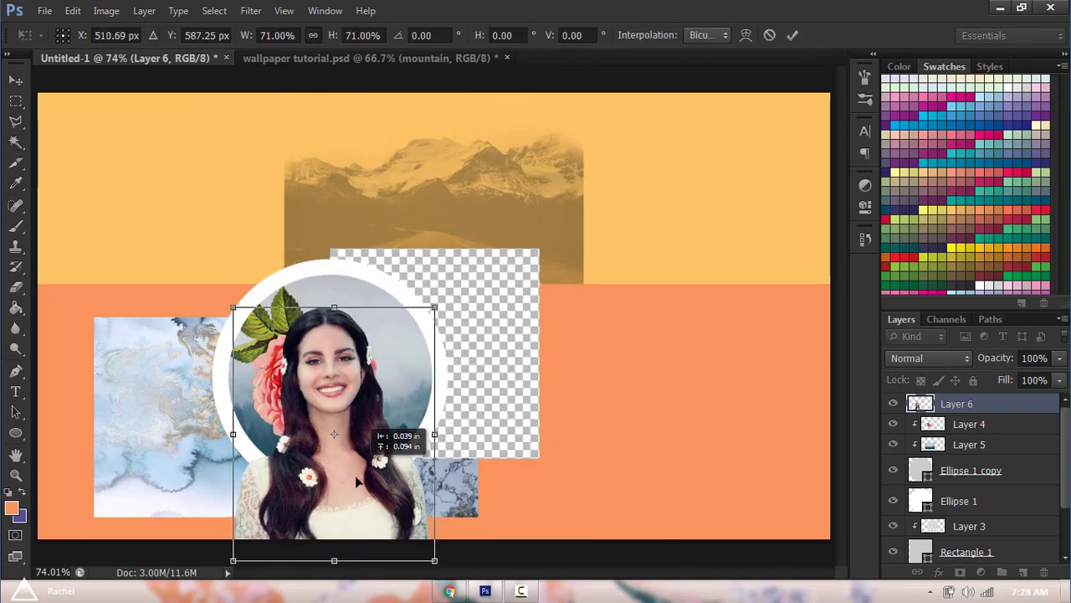
left_click_drag(456, 293, 464, 302)
left_click_drag(352, 494, 447, 296)
- Shrink the side-facing portrait over the mountains and move its layer beneath the checkerboard rectangle, Rectangle 1
left_click_drag(554, 100, 538, 119)
left_click_drag(500, 277, 482, 271)
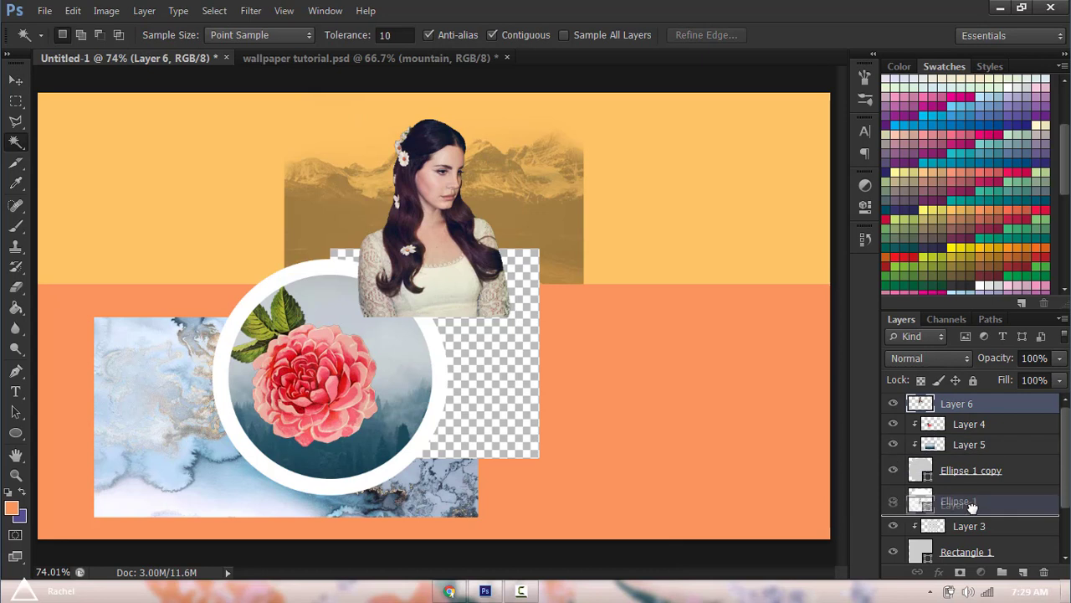
left_click_drag(973, 508, 973, 513)
scroll(973, 512, "down", 3)
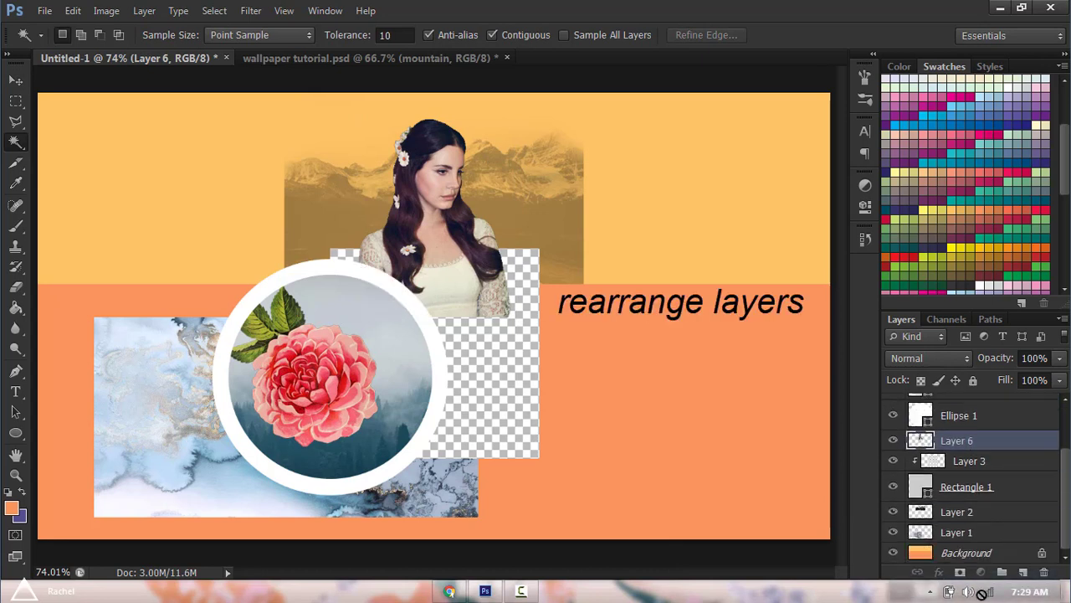
left_click_drag(976, 440, 976, 502)
- Scale the portrait to 78.66% with Free Transform and place it just above the checkerboard rectangle, applying the transform
key("ctrl+t")
left_click_drag(491, 185, 486, 162)
left_click_drag(508, 95, 476, 139)
mouse_move(444, 173)
left_mouse_down()
mouse_move(456, 176)
mouse_move(444, 164)
left_mouse_up()
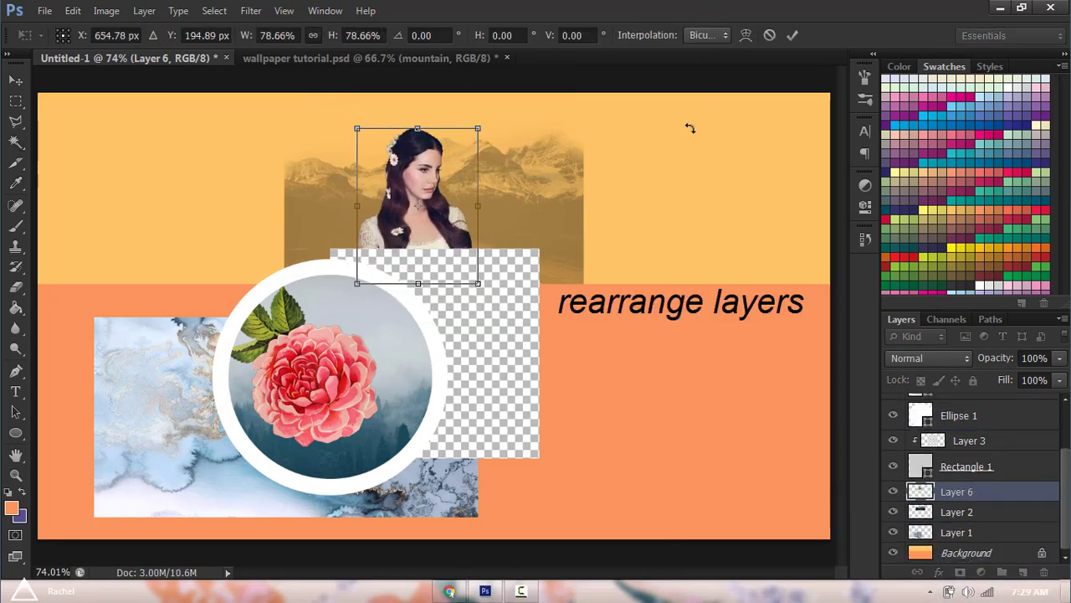
left_click(792, 34)
key("v")
left_click(978, 499)
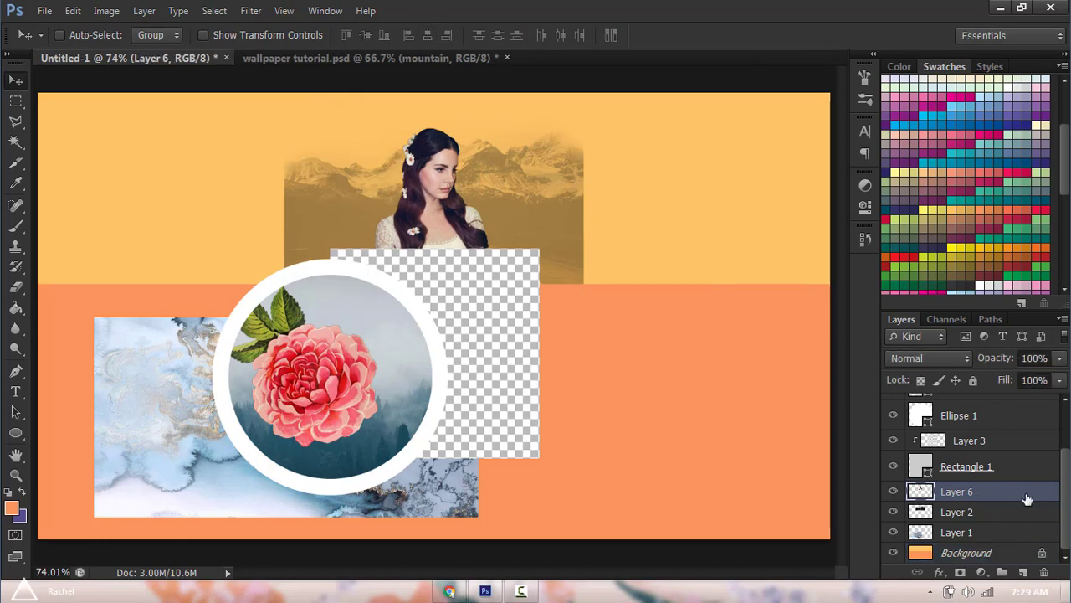
- Nudge the checkerboard pattern, Layer 3, and Rectangle 1 together slightly downward to reveal more of the portrait
left_click(1014, 466)
left_click(1007, 445, "ctrl")
key("Down")
key("Down")
key("Down")
key("Down")
left_click(983, 422)
scroll(996, 427, "up", 1)
left_click(996, 481)
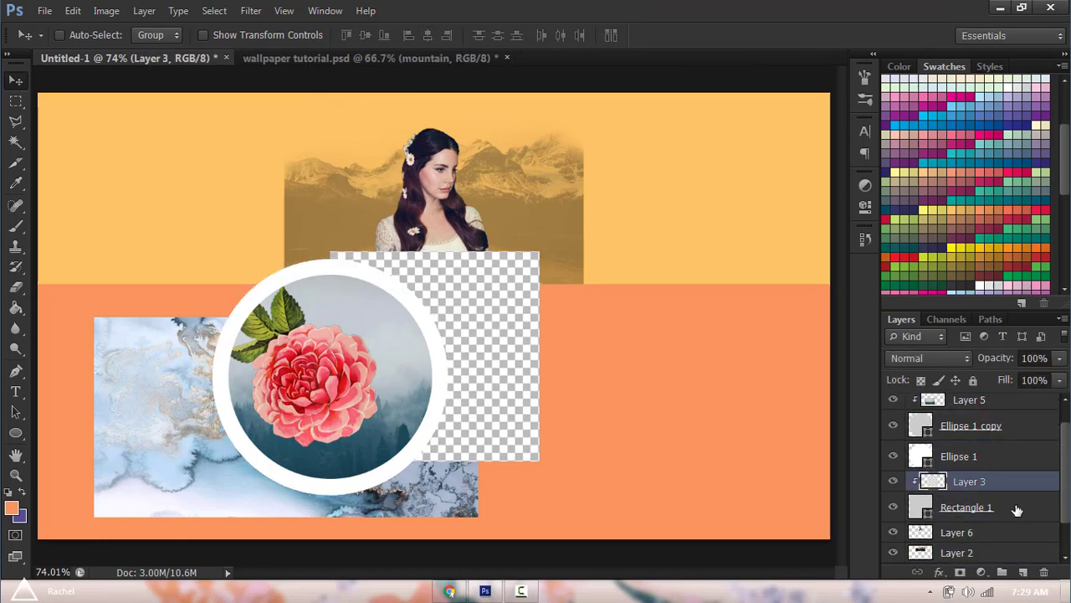
left_click(1016, 507, "ctrl")
key("Down")
key("Down")
key("Down")
key("Down")
key("Down")
key("Down")
key("Down")
key("Down")
key("Down")
key("Down")
key("Down")
- Nudge the white circle, grey circle, forest and rose layers together slightly downward
left_click(995, 456)
scroll(992, 449, "up", 1)
left_click(975, 405, "shift")
key("Down")
key("shift+Down")
key("shift+Down")
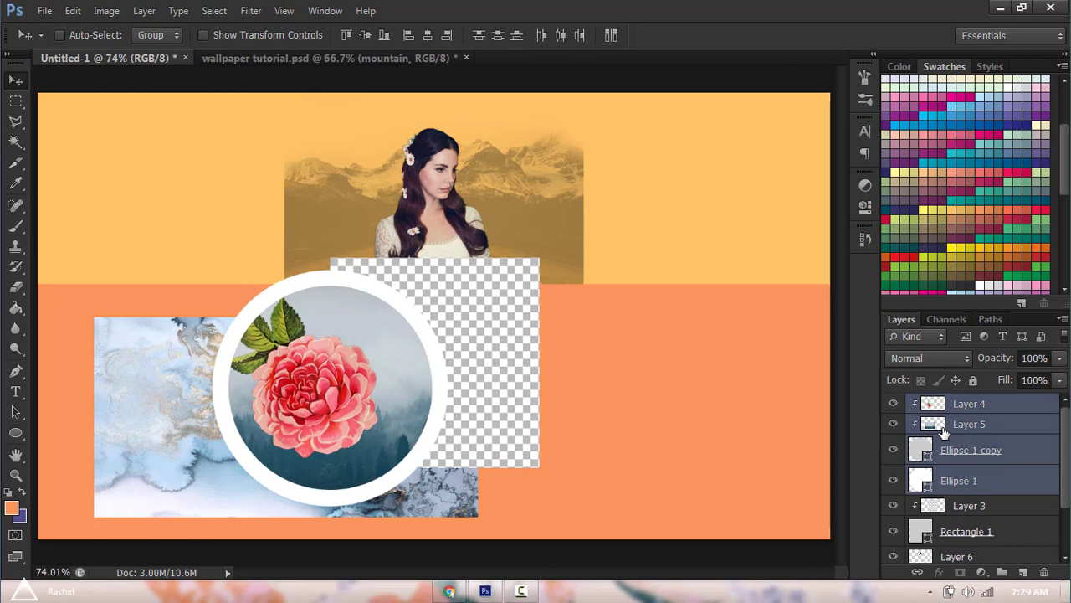
- Duplicate the portrait layer, Layer 6
scroll(978, 507, "down", 2)
left_click(960, 494)
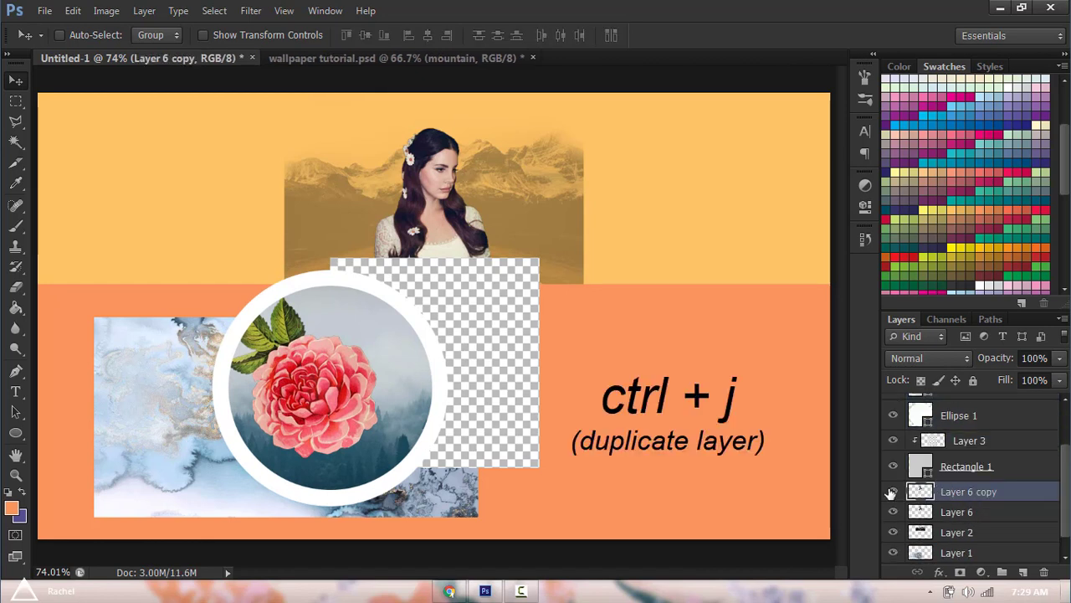
- Turn the portrait on Layer 6 white with Hue/Saturation Lightness +100, and offset the visible Layer 6 copy so a white edge shows
left_click(988, 521)
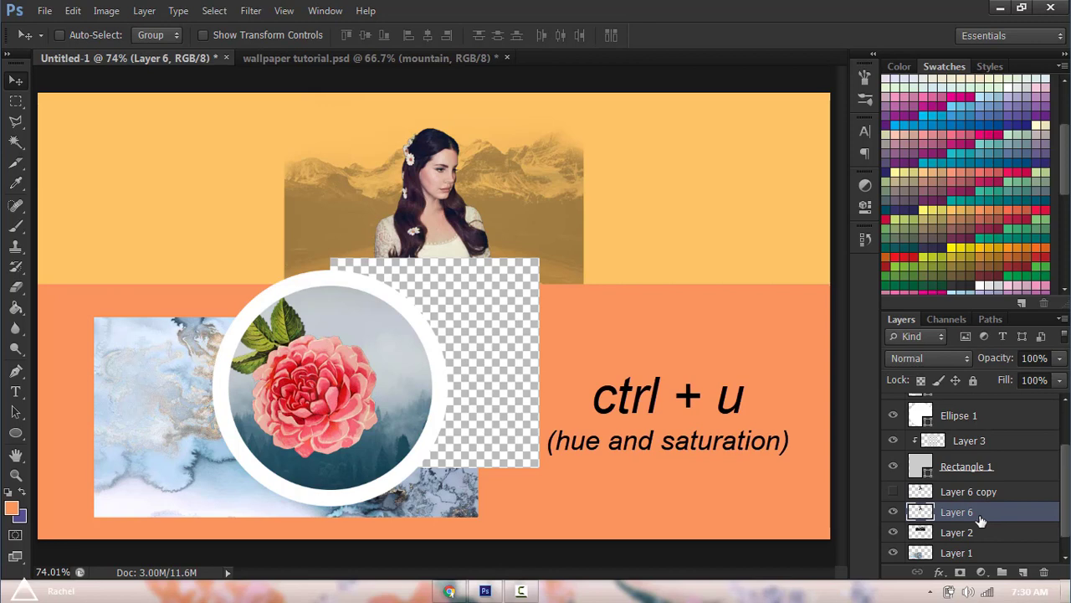
key("ctrl+u")
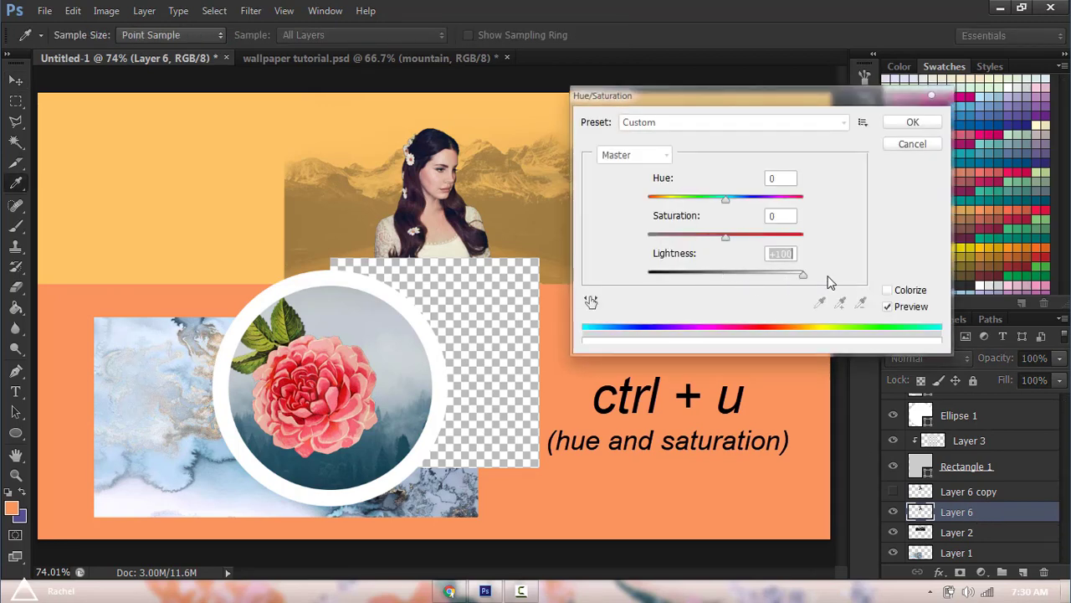
left_click(913, 124)
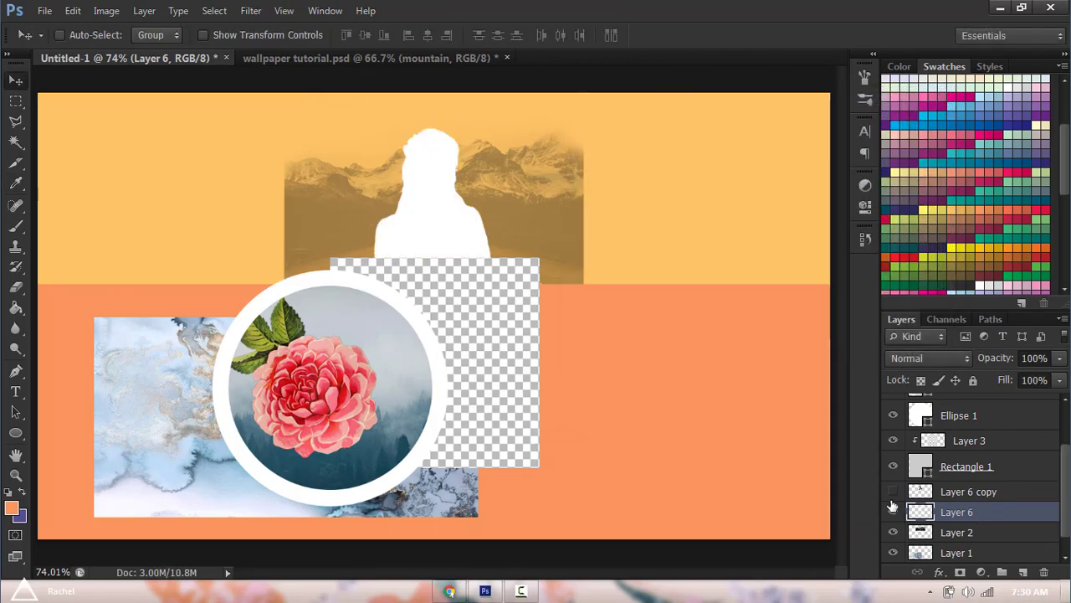
left_click(893, 493)
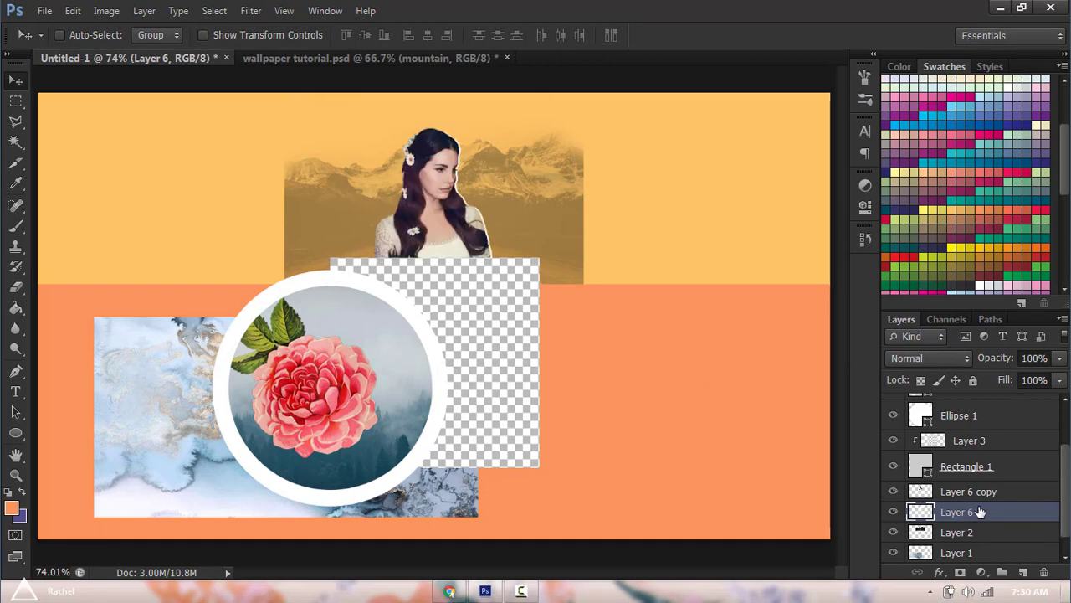
left_click(980, 494)
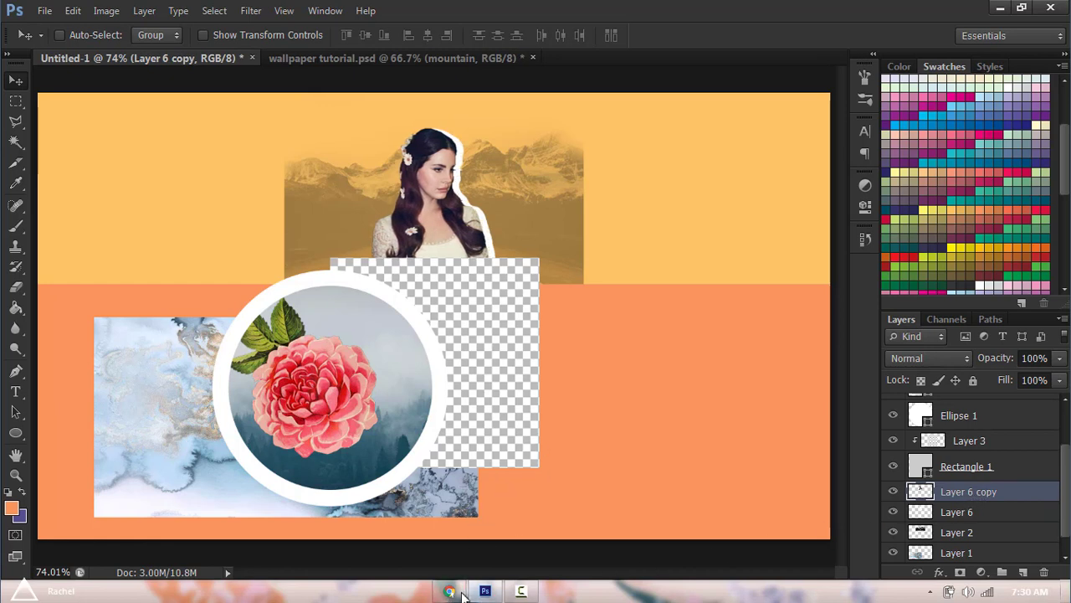
- Switch to Chrome and open the image of the black flying birds
left_click(452, 593)
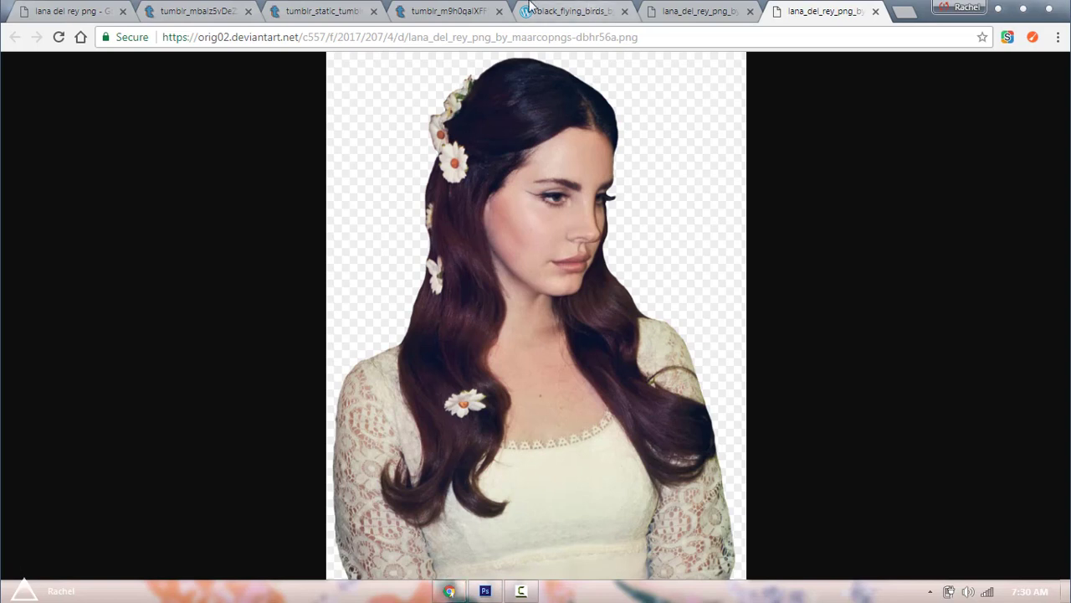
left_click(529, 8)
right_click(457, 210)
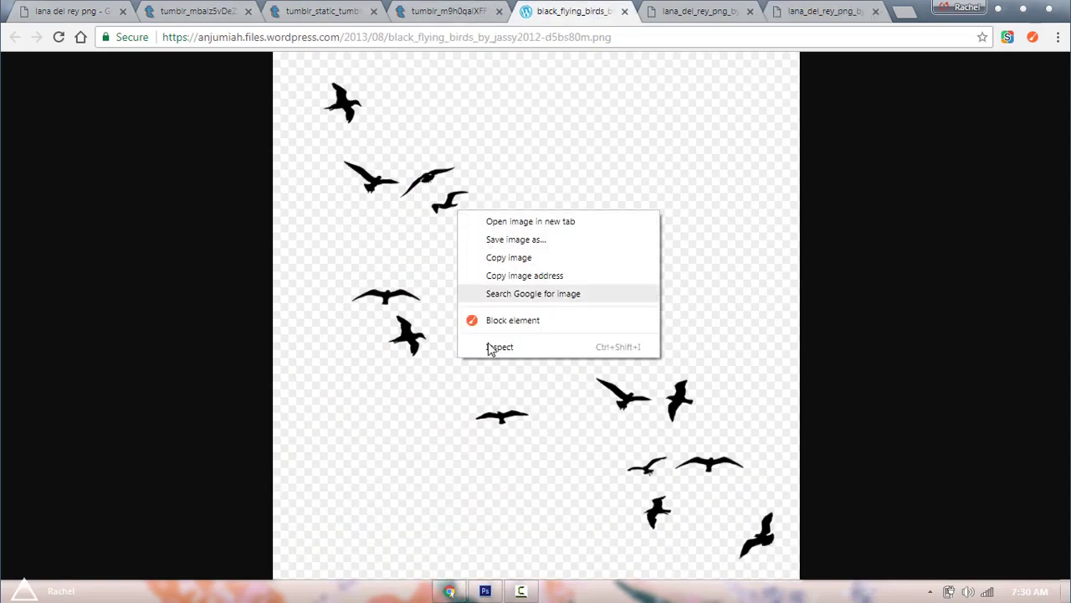
- Switch back to Photoshop and place the black_flying_birds image from the Downloads folder into the wallpaper
left_click(487, 590)
left_click(44, 11)
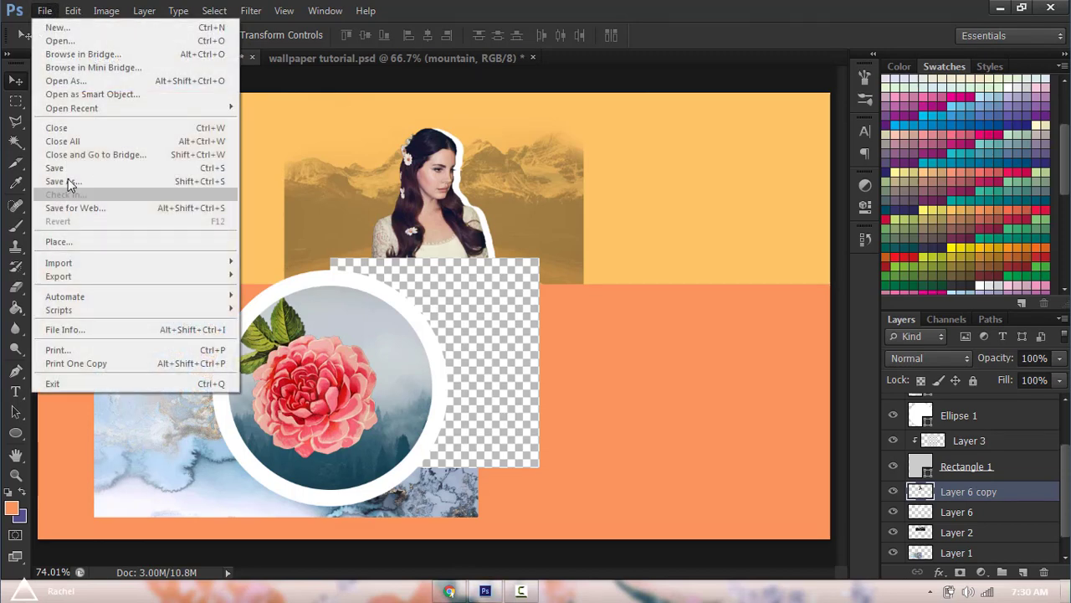
left_click(57, 243)
left_click(43, 121)
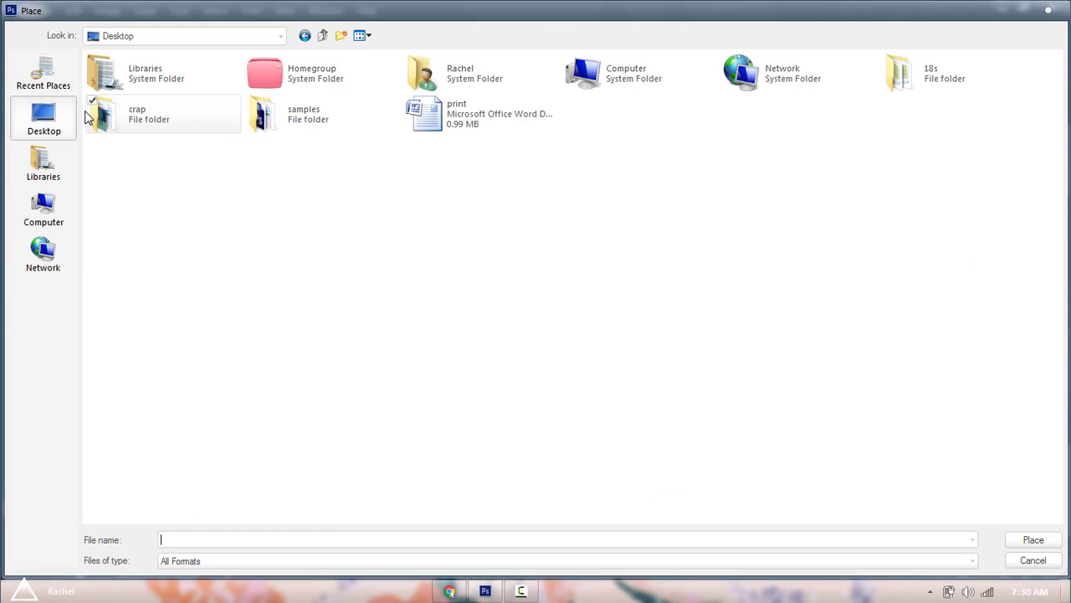
double_click(451, 75)
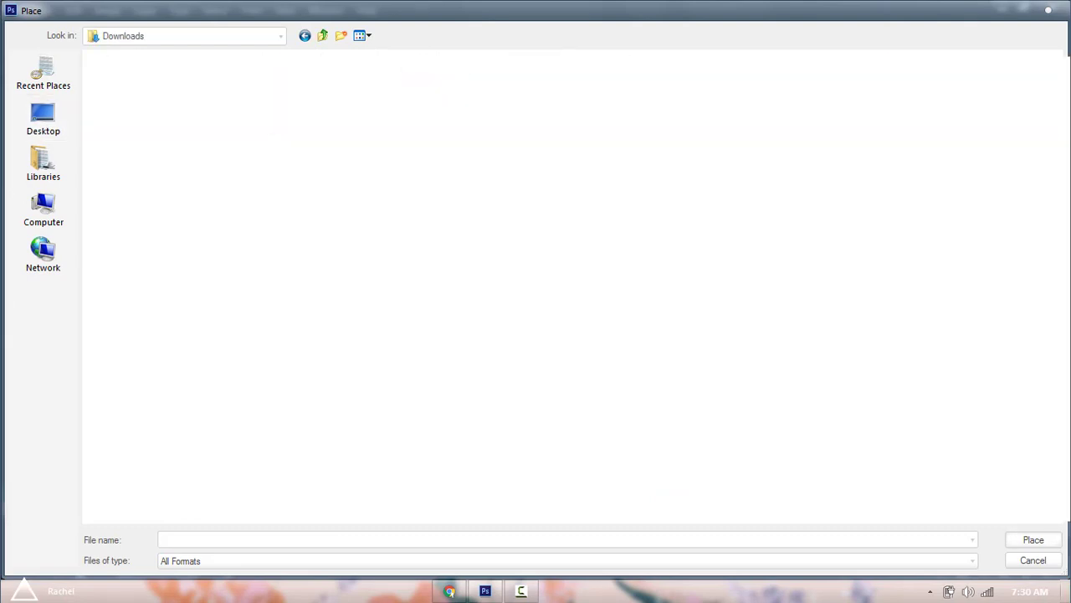
left_click(136, 444)
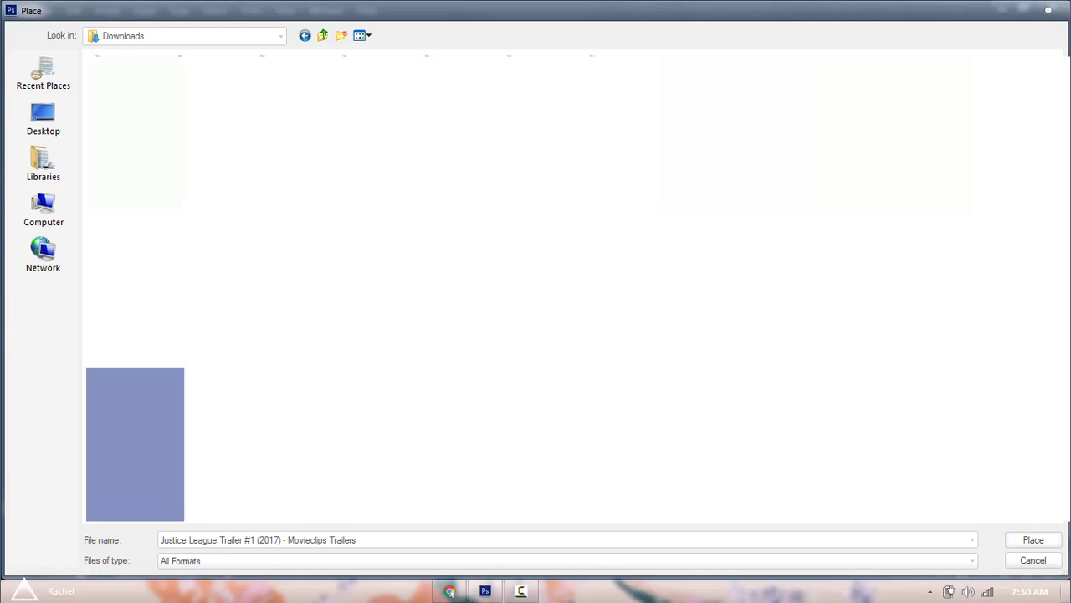
double_click(548, 235)
- Rotate the placed birds by about -31 degrees, position them beside the portrait's hair side over the mountain, and apply the transform
left_click_drag(462, 285, 361, 202)
left_click_drag(436, 173, 431, 187)
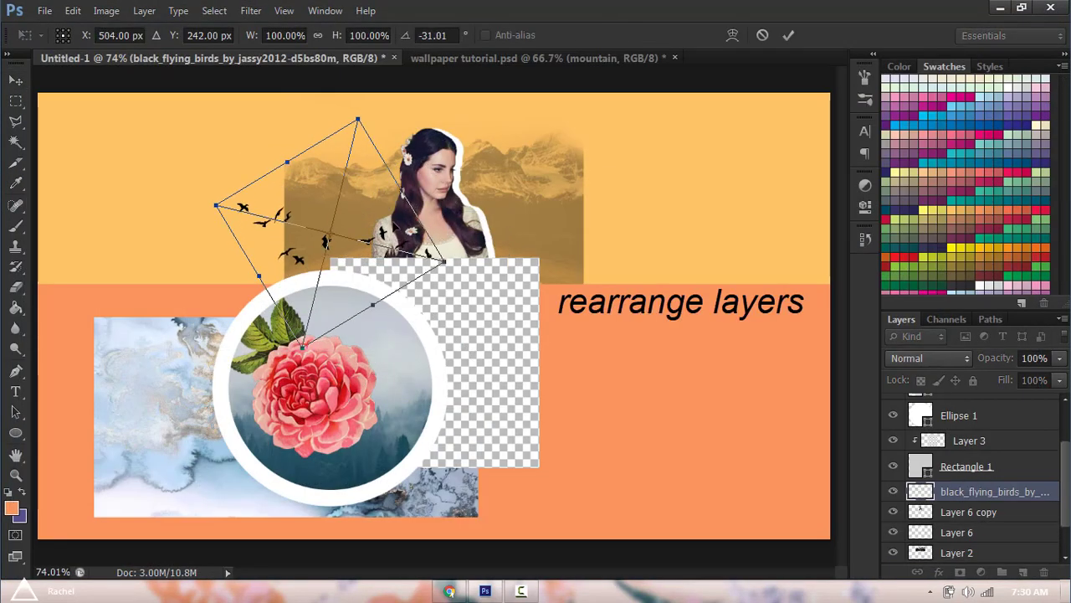
left_click_drag(393, 225, 390, 192)
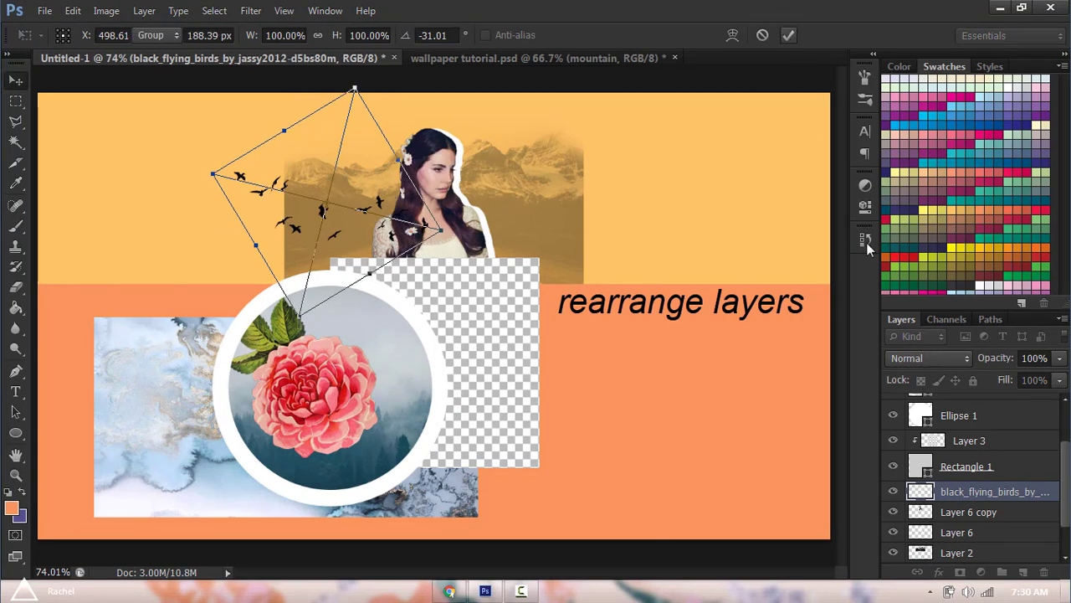
key("Return")
- Move the birds layer directly below Layer 6 copy and rasterize it
left_click_drag(988, 512, 988, 512)
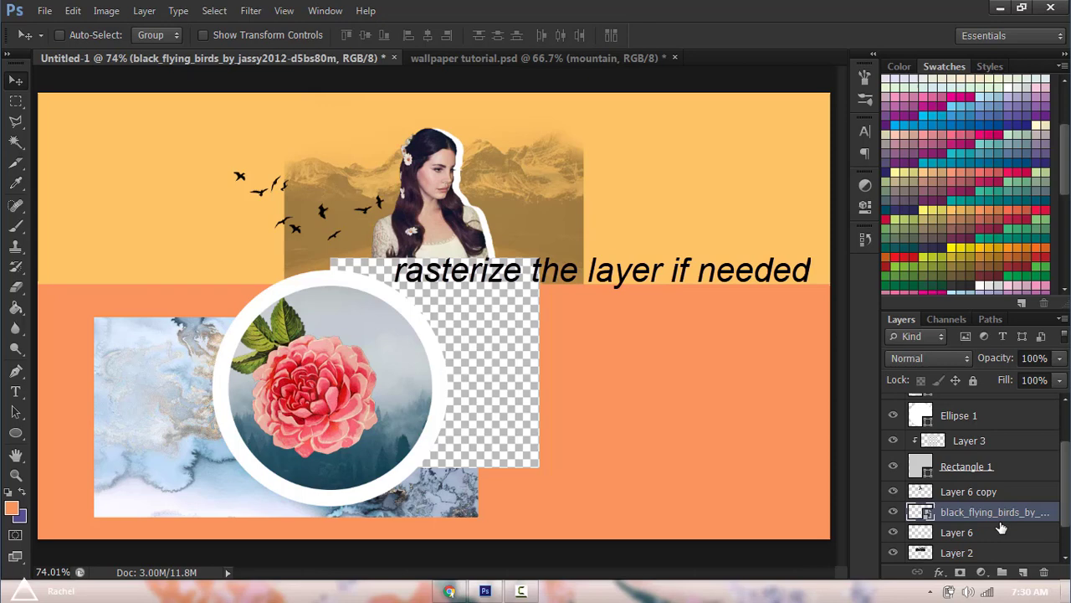
right_click(1069, 598)
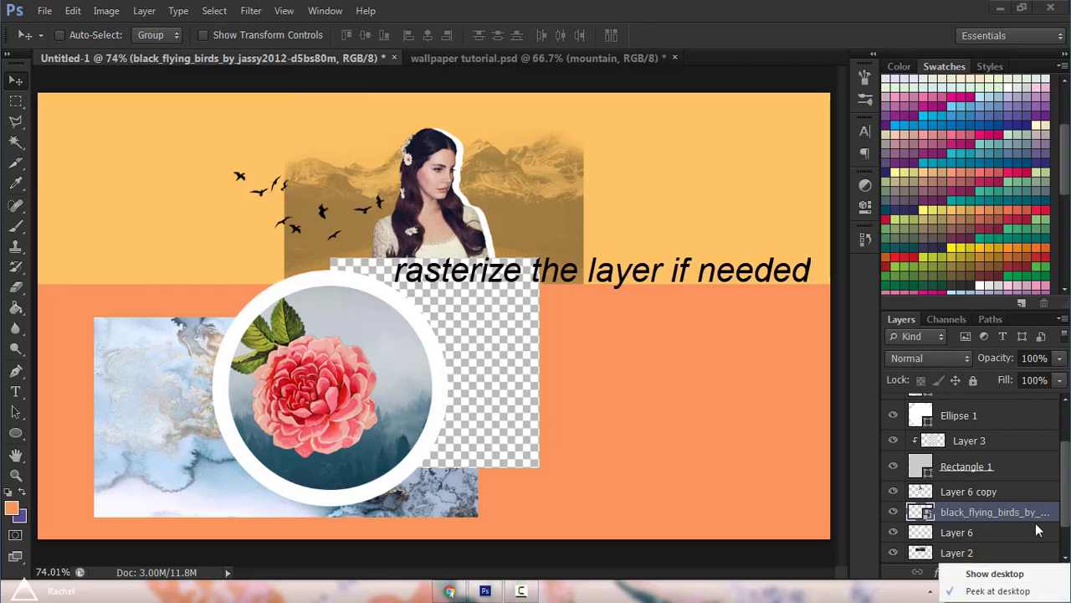
left_click(1019, 531)
right_click(1005, 513)
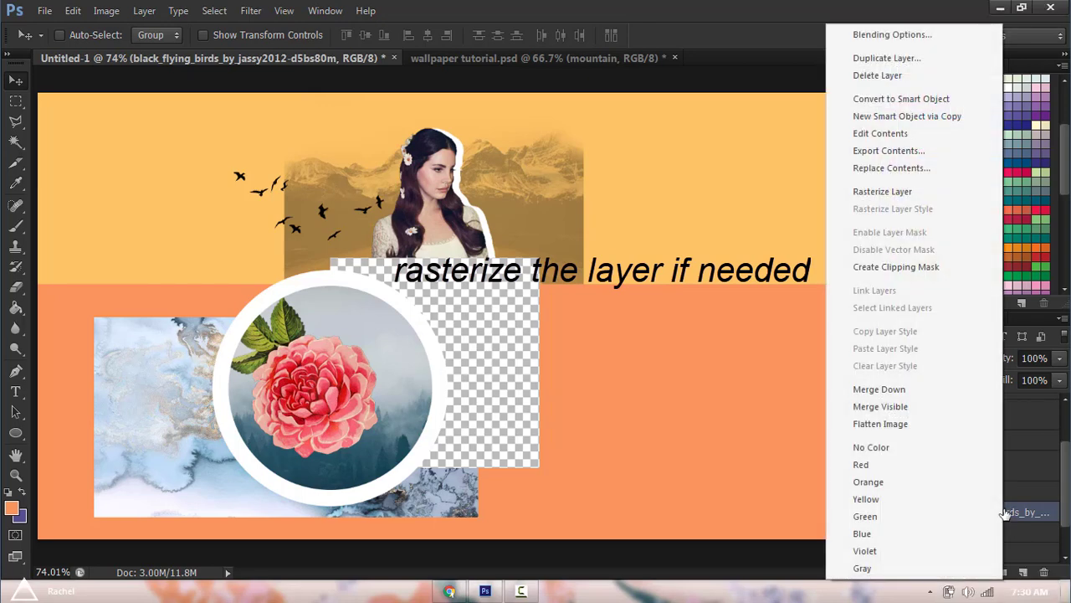
left_click(879, 192)
- Turn the birds white by setting Hue/Saturation Lightness to +100
key("ctrl+u")
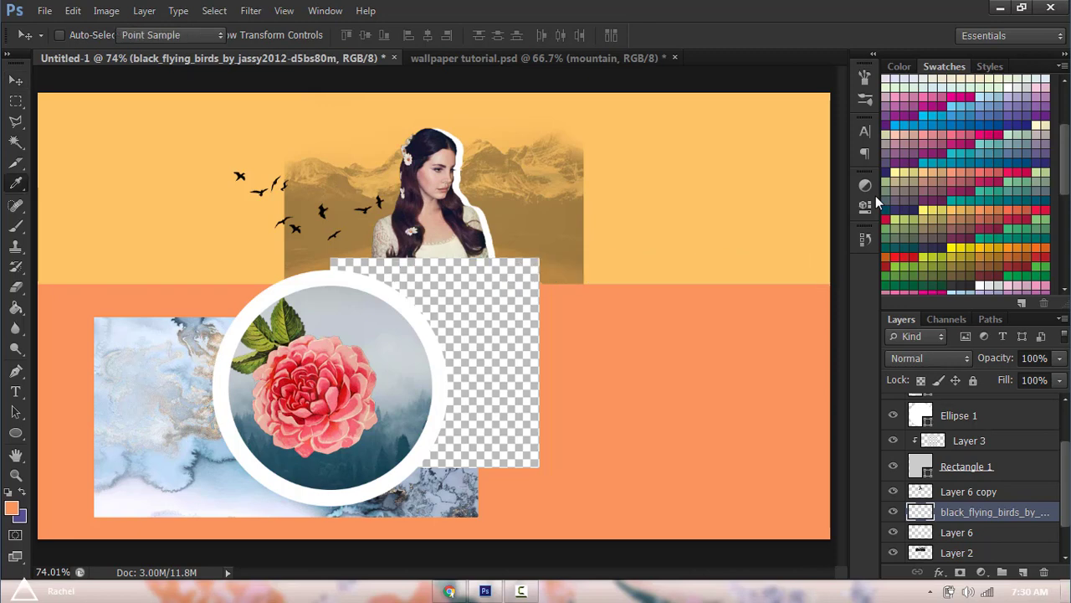
left_click_drag(725, 275, 738, 275)
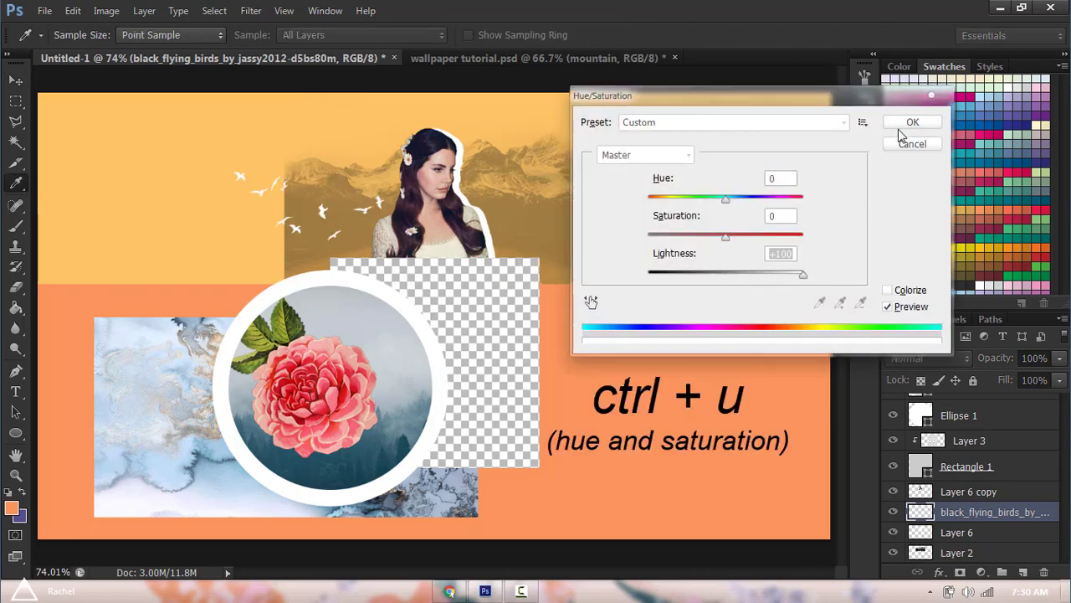
left_click(914, 124)
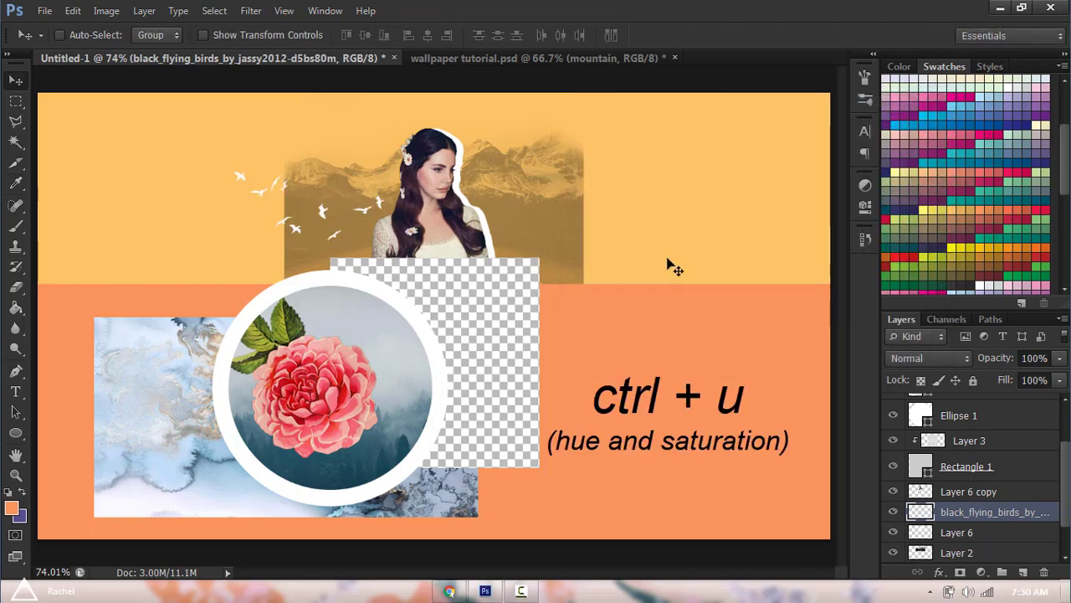
- Copy the purple lightning image from Chrome and paste it into the Photoshop wallpaper as a new layer
left_click(449, 591)
left_click(486, 11)
left_click(331, 11)
right_click(513, 237)
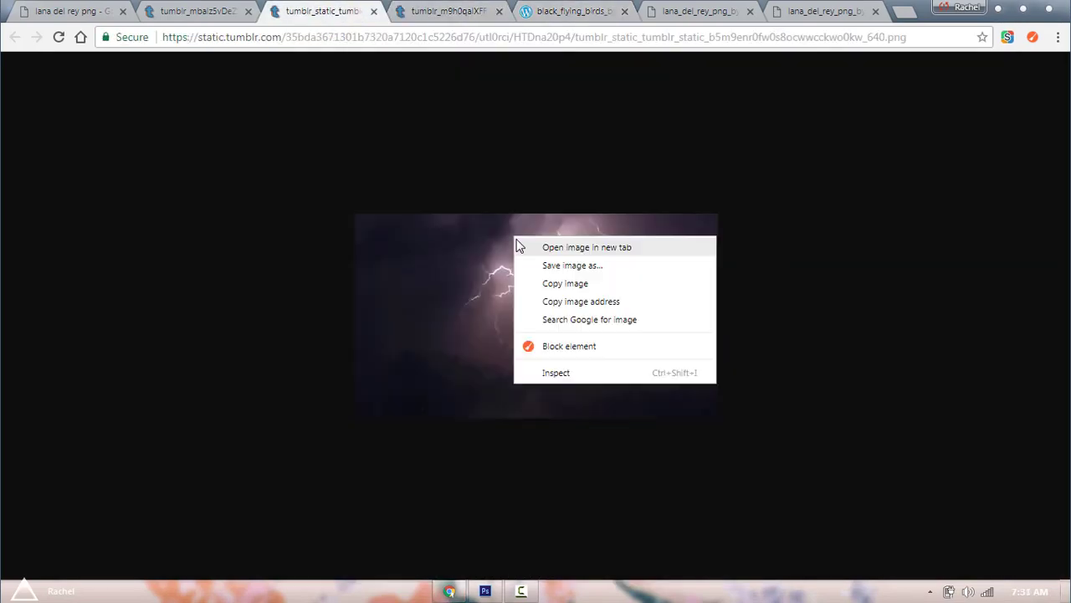
left_click(554, 285)
key("alt+Tab")
key("ctrl+v")
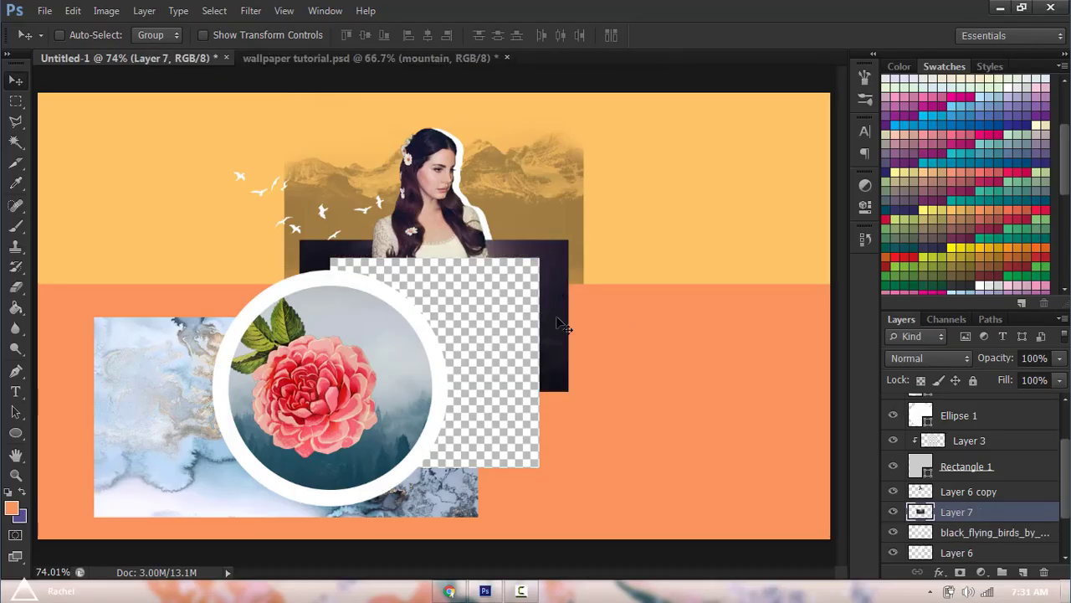
- Rotate the lightning image to about -87.44 degrees with Free Transform and position it behind the portrait's face side
left_click_drag(564, 323, 676, 248)
key("ctrl+t")
left_click_drag(703, 199, 617, 99)
left_click_drag(598, 189, 558, 167)
left_click_drag(661, 228, 638, 140)
- Set the lightning layer's blend mode to Lighten, shift it slightly away from the portrait, and apply the transform
left_click(924, 359)
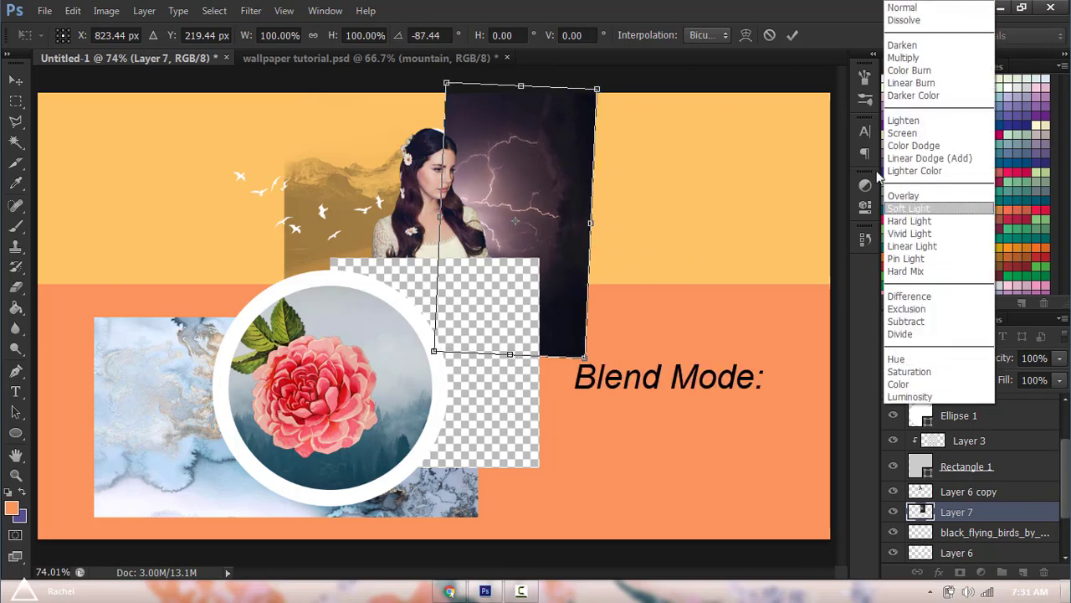
left_click(892, 46)
left_click(925, 358)
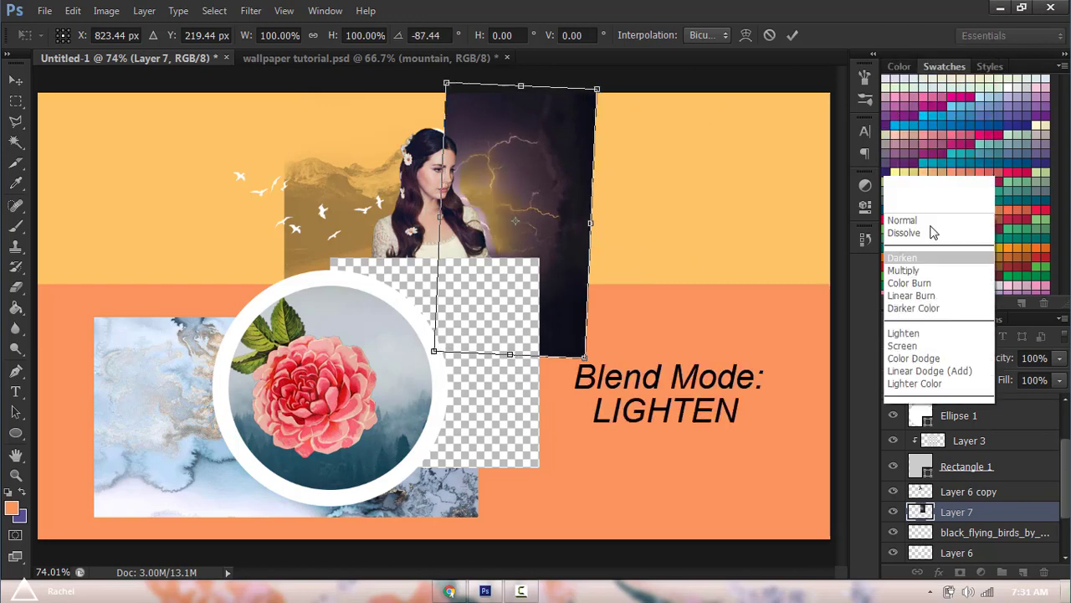
left_click(914, 122)
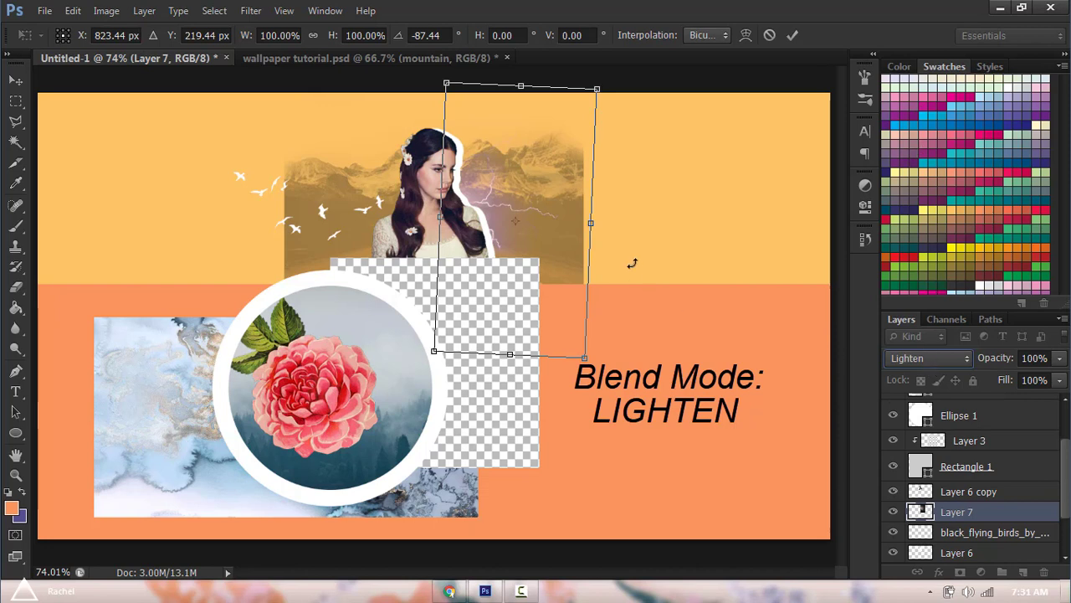
left_click_drag(548, 225, 552, 225)
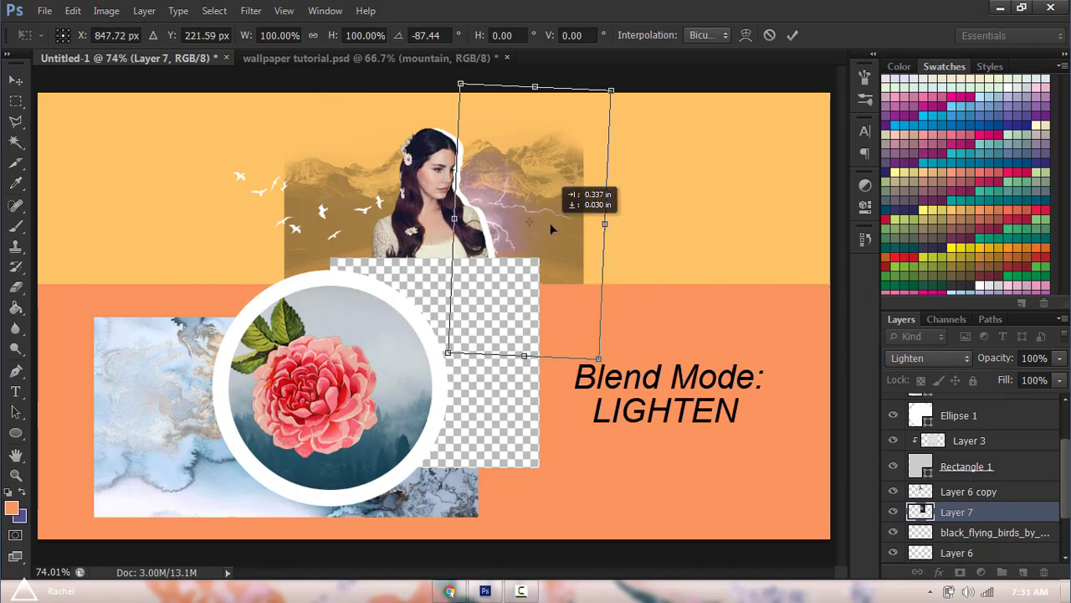
left_click(792, 35)
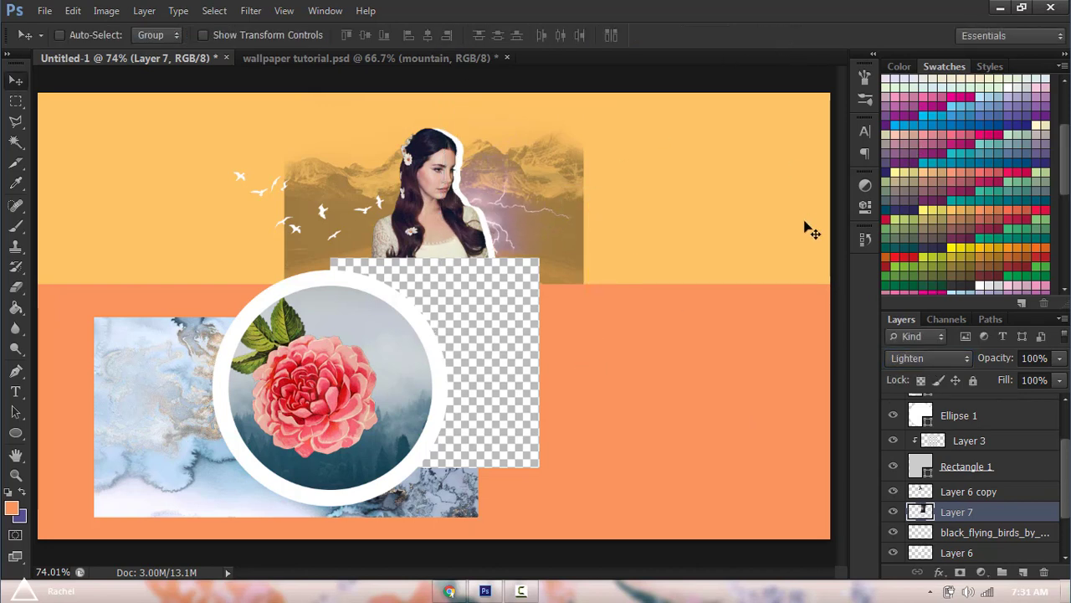
- Copy the white petals image from Chrome, paste it into the Photoshop wallpaper, and set its blend mode to Lighten
key("alt+Tab")
right_click(451, 225)
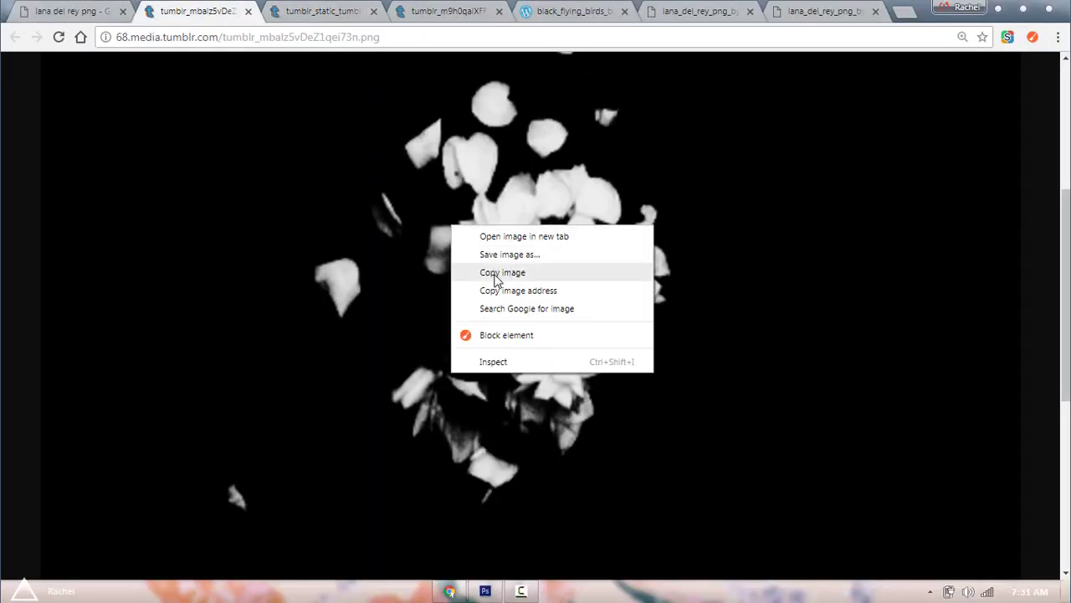
left_click(503, 272)
key("alt+Tab")
key("ctrl+v")
left_click(925, 358)
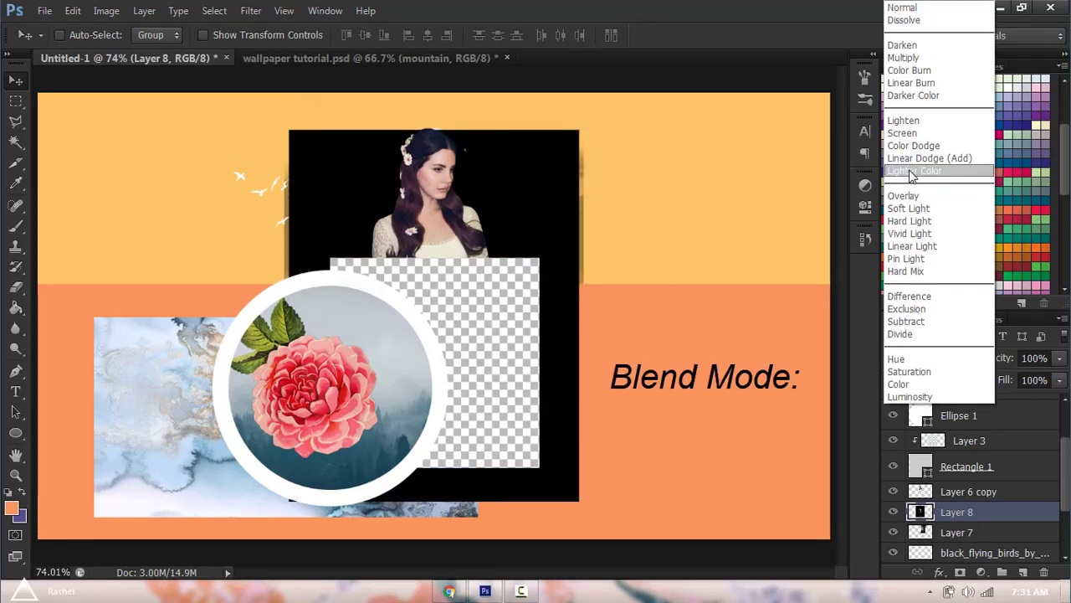
left_click(905, 121)
- Rotate the petals layer to about -93.22 degrees and position the petals beside the lightning, trailing off the mountain's edge
left_click_drag(588, 366, 760, 306)
key("ctrl+t")
left_click_drag(801, 277, 633, 84)
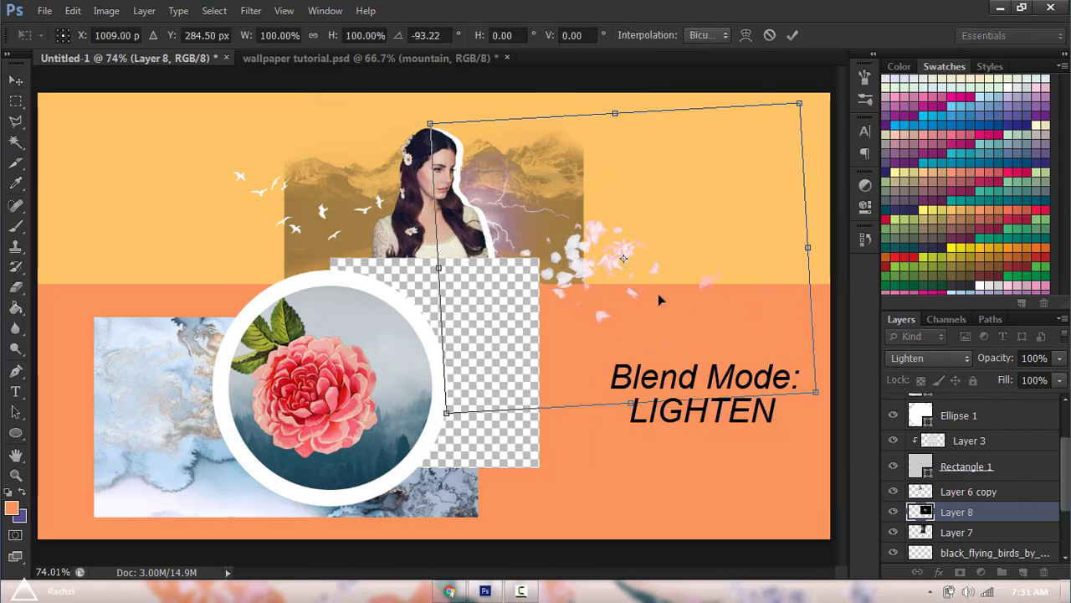
left_click_drag(658, 293, 620, 248)
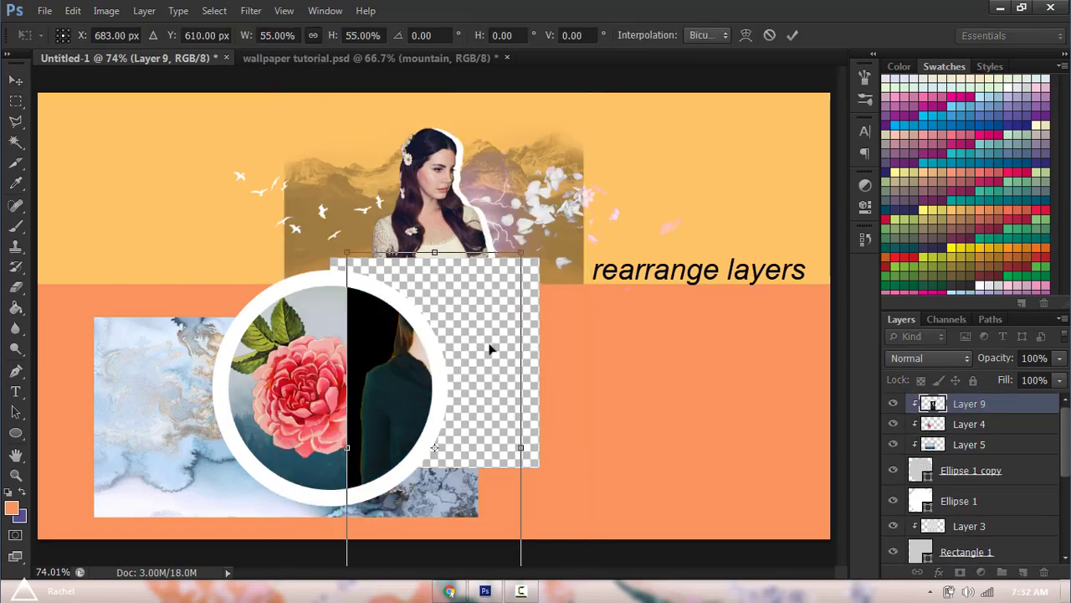
- Position the 55% scaled portrait on Layer 9 inside the circle, apply the transform, and delete its black background with the Magic Wand
left_click_drag(393, 368, 419, 346)
key("Return")
key("w")
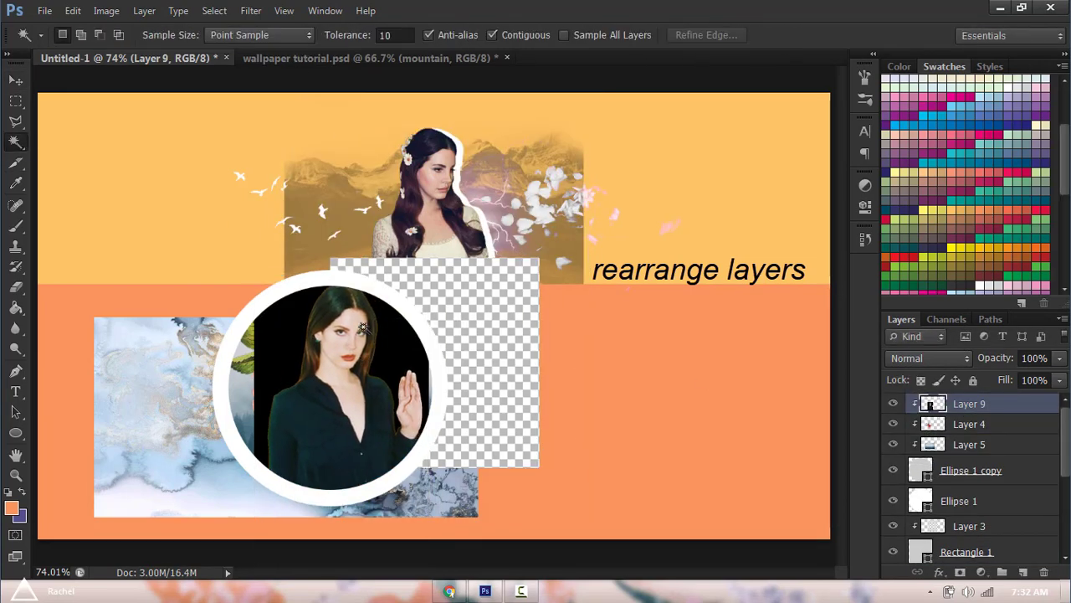
left_click(402, 335)
key("Delete")
key("ctrl+d")
- Adjust the cut-out portrait's placement inside the circle with Free Transform so the rose shows beside it
key("v")
key("ctrl+t")
left_click_drag(443, 274, 457, 280)
key("Return")
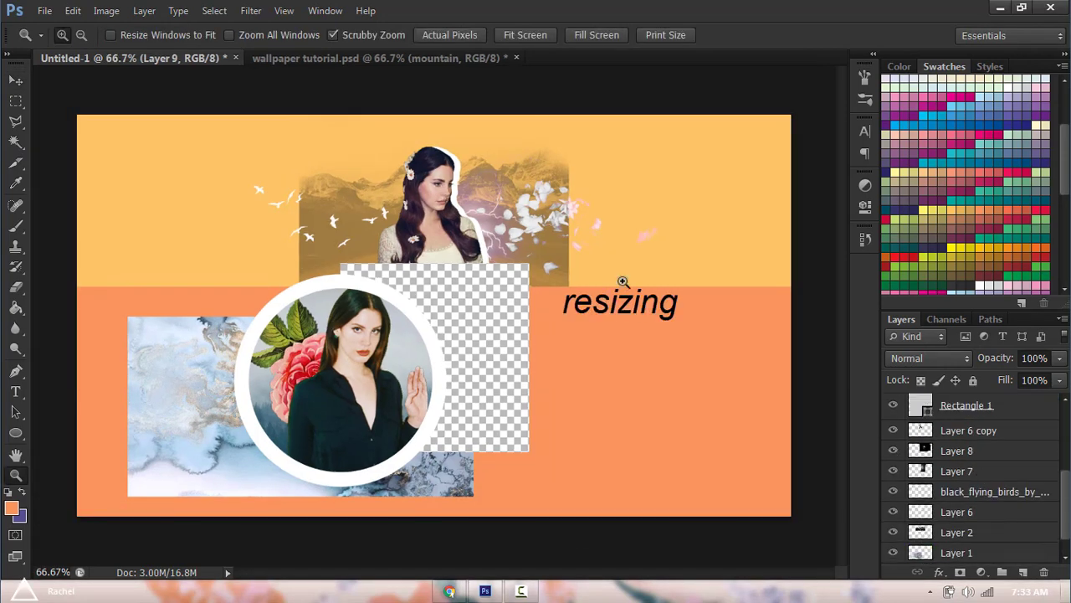
- Put Layer 6 directly below Layer 6 copy, select both, and scale them down proportionally with Free Transform
key("ctrl+j")
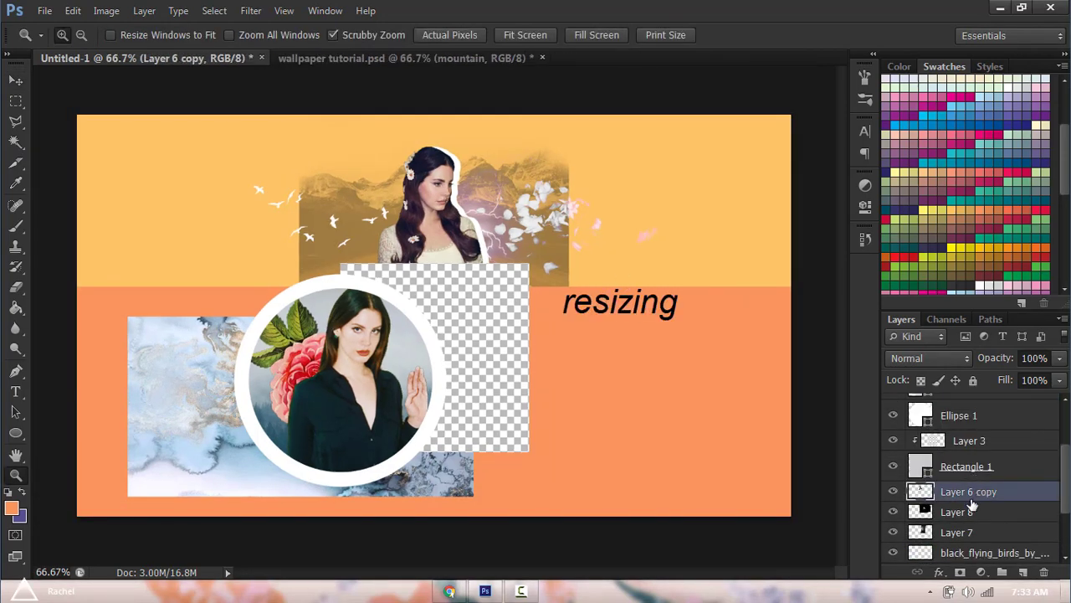
left_click(957, 470, "shift")
key("ctrl+t")
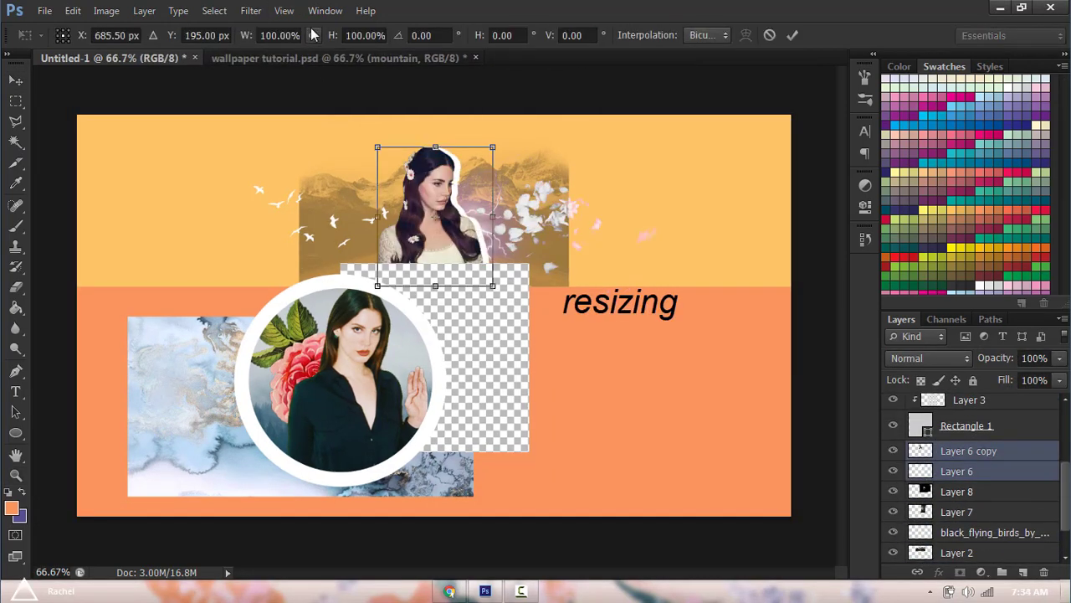
left_click(314, 35)
key("Down")
key("Down")
key("Down")
key("Down")
key("Down")
key("Down")
key("Down")
key("Down")
key("Down")
key("Down")
key("Down")
key("Down")
key("Down")
key("Down")
key("Down")
key("Return")
- Nudge the scaled-down portrait and its white silhouette slightly upward, apply the transform, and select only Layer 6 copy
key("Up")
key("Up")
key("Up")
key("Up")
key("Up")
key("Up")
key("Up")
key("Up")
key("Up")
key("Up")
key("Return")
key("alt+bracketleft")
key("alt+bracketright")
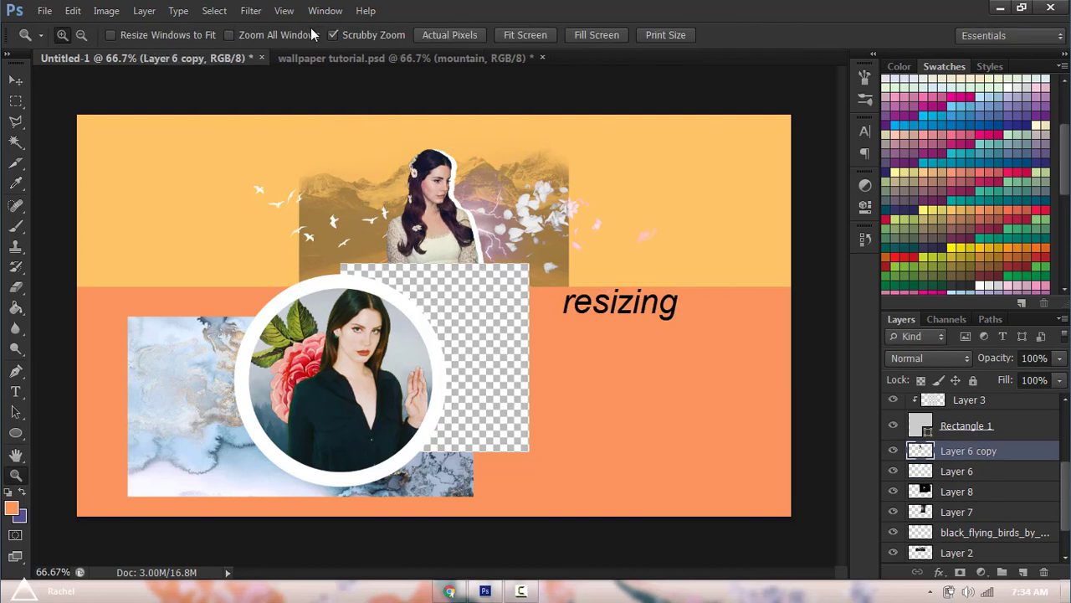
- Set the hue of the Blues to -180 in the marble's Hue/Saturation adjustment
key("v")
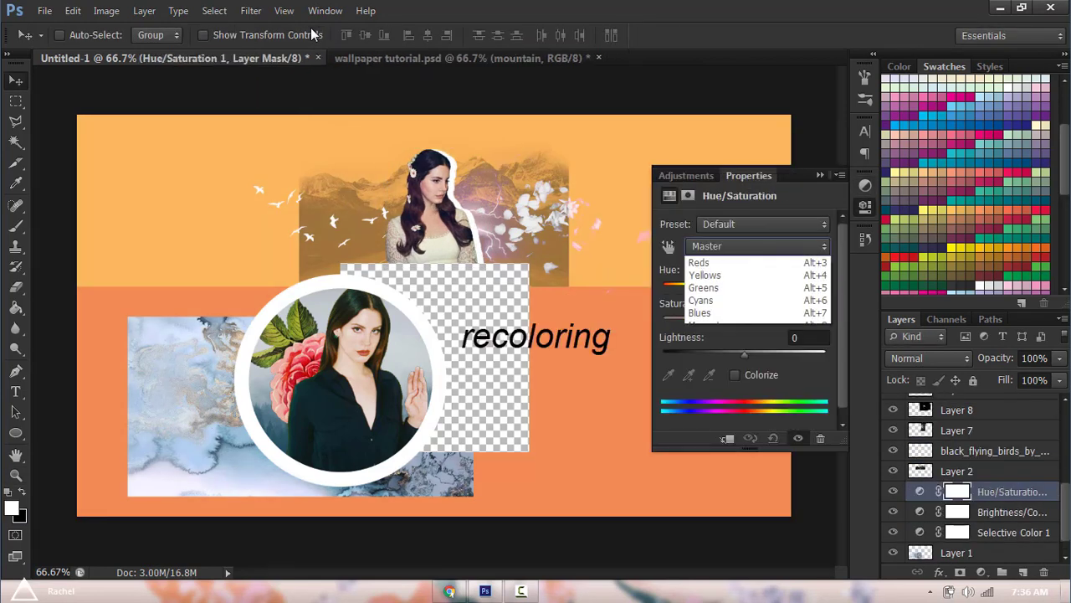
key("Down")
key("Down")
key("Down")
key("Down")
key("Down")
key("Return")
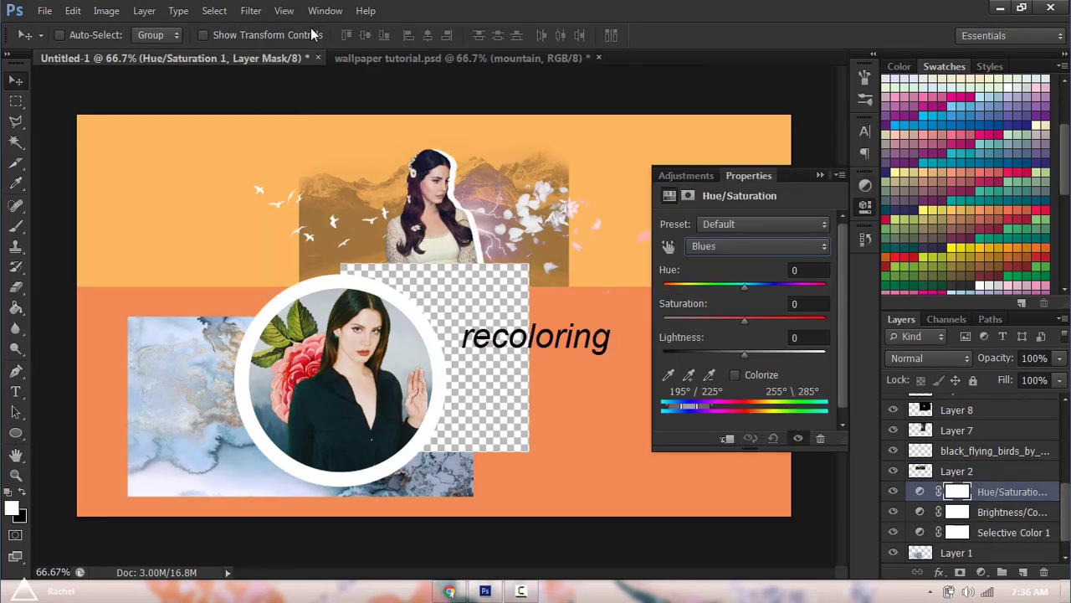
key("Tab")
type("-180")
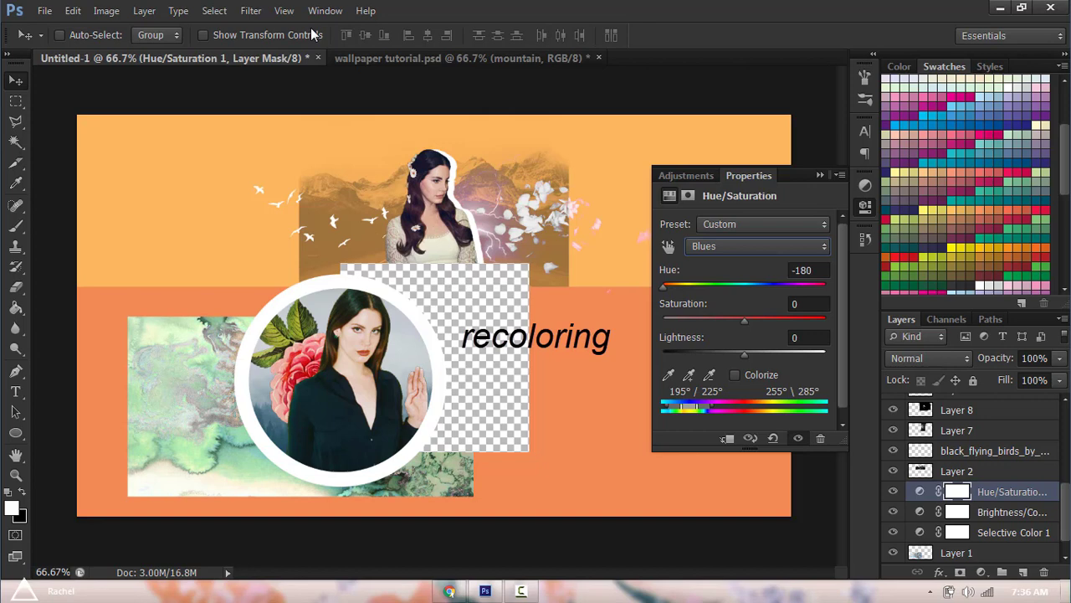
- Shift the hue of the Cyans strongly negative for a yellow marble and set their saturation to +53
type("100119-180")
key("Up")
key("Up")
key("Return")
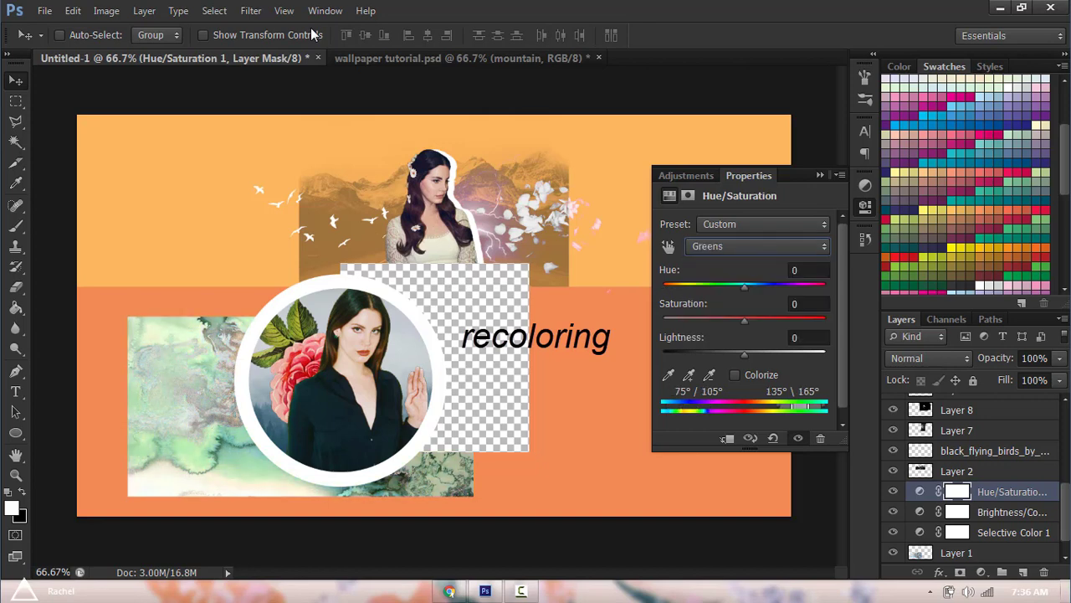
key("alt+6")
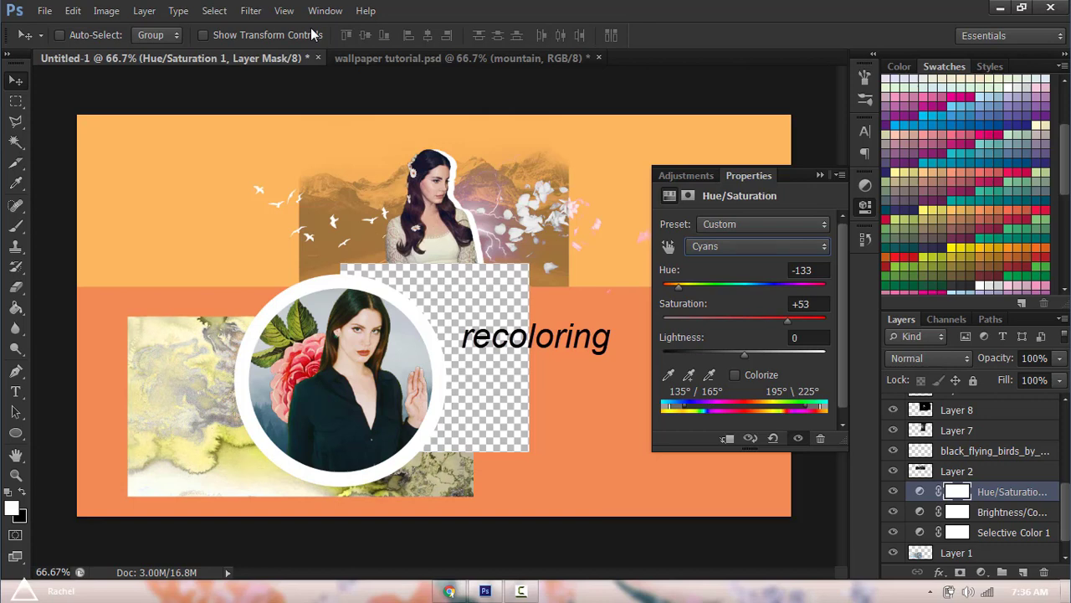
left_click_drag(679, 287, 670, 287)
- Merge the Hue/Saturation, Brightness/Contrast and Selective Color adjustments with the marble on Layer 1
left_click(864, 207)
scroll(982, 511, "down", 1)
left_click(981, 533, "shift")
right_click(983, 532)
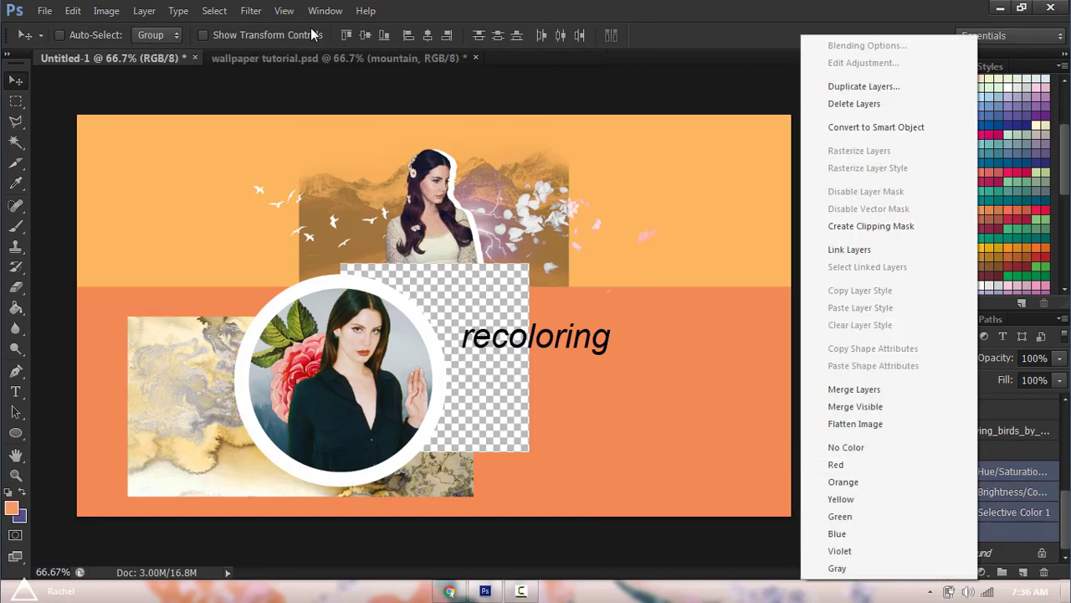
left_click(855, 388)
- Add a Hue/Saturation adjustment above the marble with Hue -13 and Saturation +20, and merge it with the marble layer only
left_click(864, 185)
left_click(716, 237)
left_click(758, 246)
left_click(716, 247)
mouse_move(745, 287)
left_mouse_down()
mouse_move(674, 287)
mouse_move(734, 287)
left_mouse_up()
left_click_drag(745, 322, 761, 321)
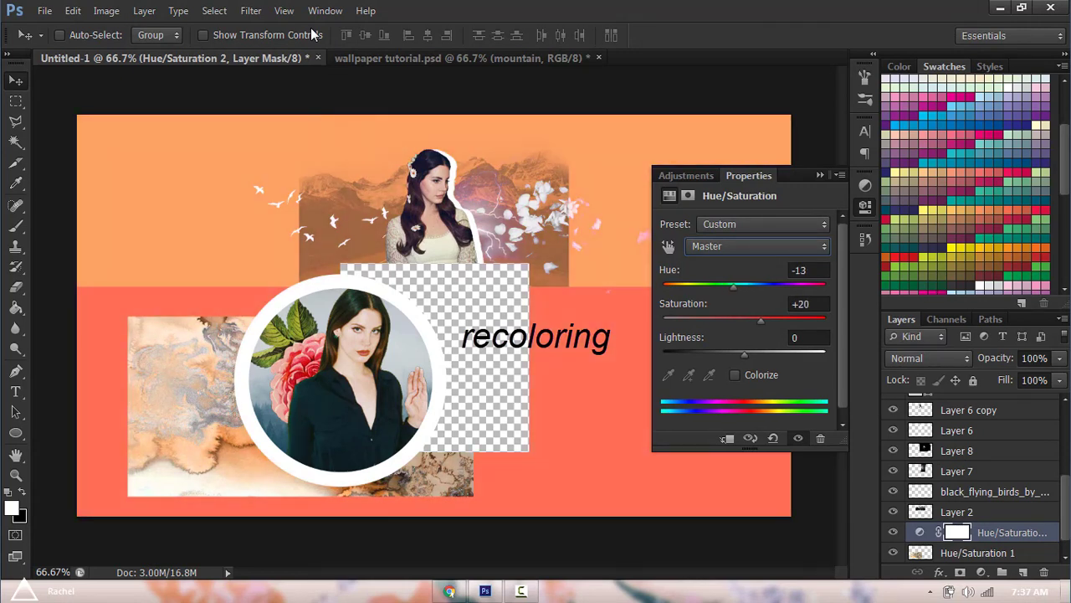
left_click(864, 206)
scroll(982, 511, "down", 1)
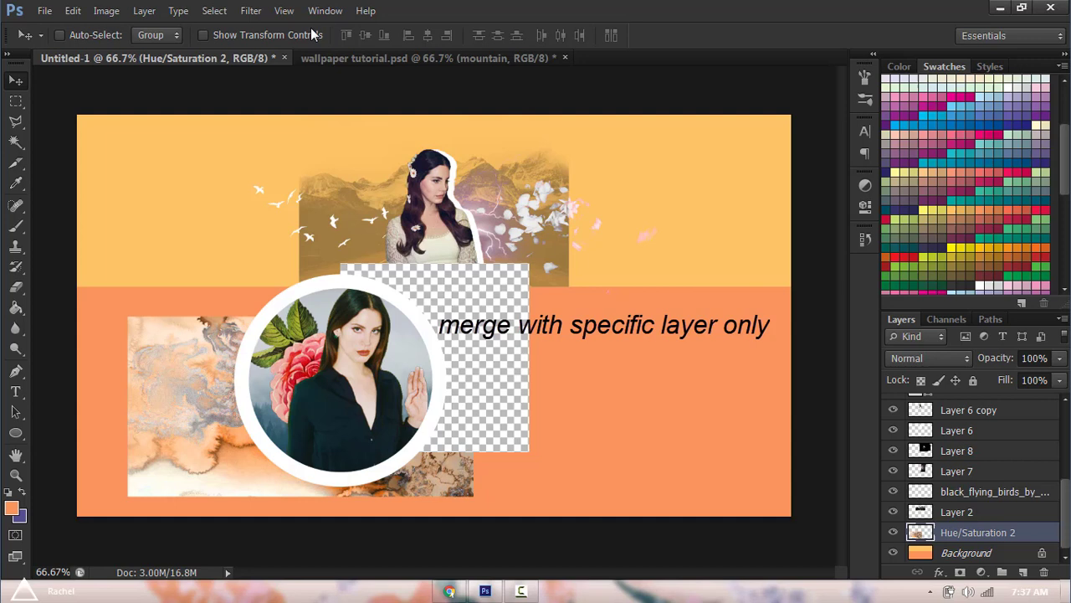
- Tint the circle's forest background on Layer 5 pale pink with a clipped Hue/Saturation adjustment and merge the adjustment into it
scroll(971, 477, "up", 2)
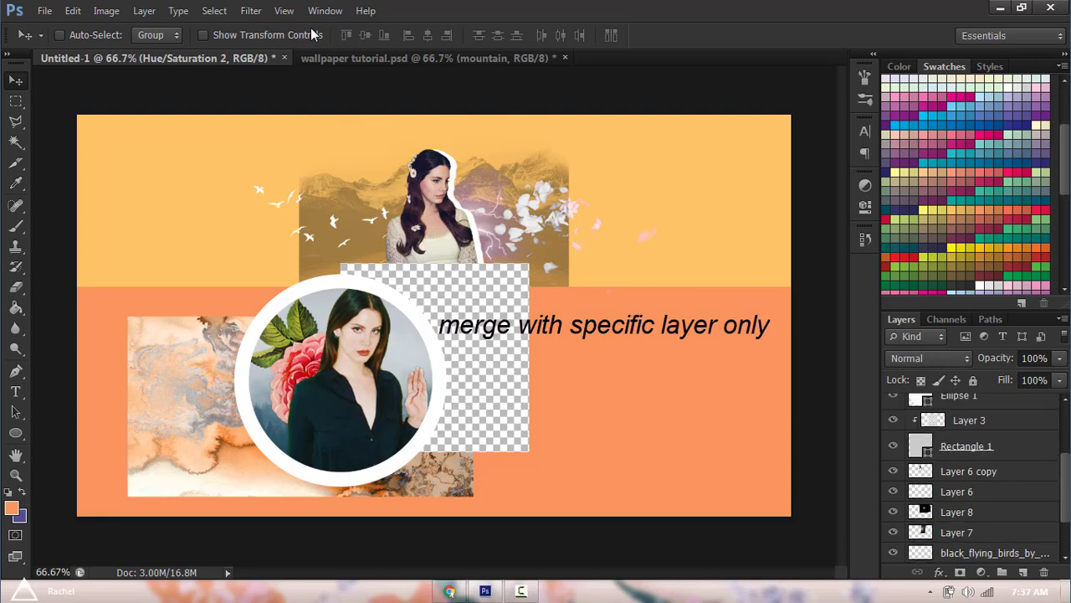
left_click(970, 400)
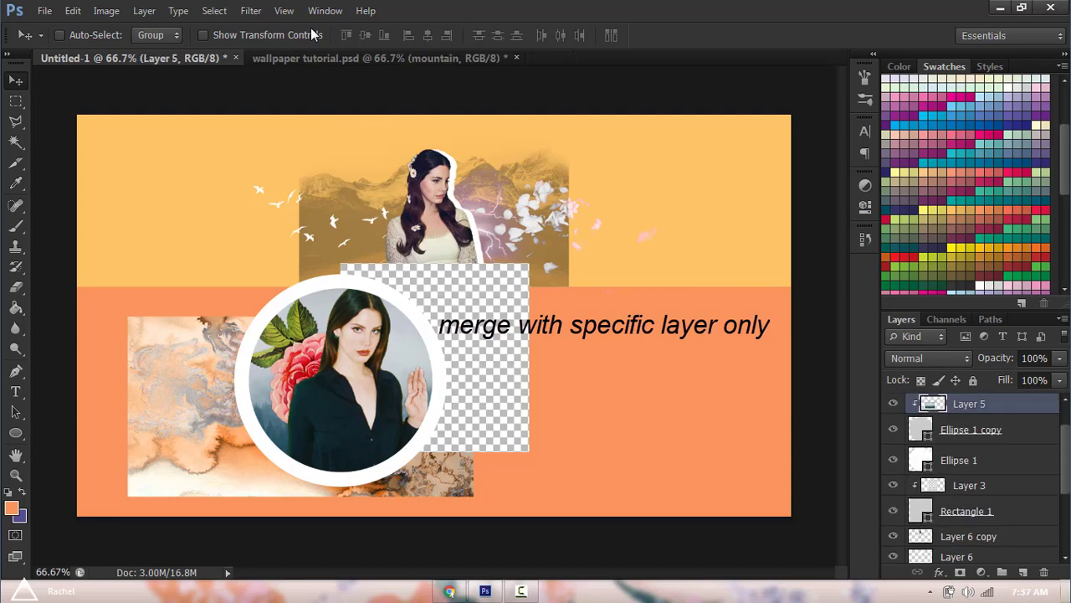
left_click(865, 185)
left_click(712, 236)
left_click(727, 439)
left_click_drag(745, 287, 783, 321)
left_click_drag(745, 354, 765, 354)
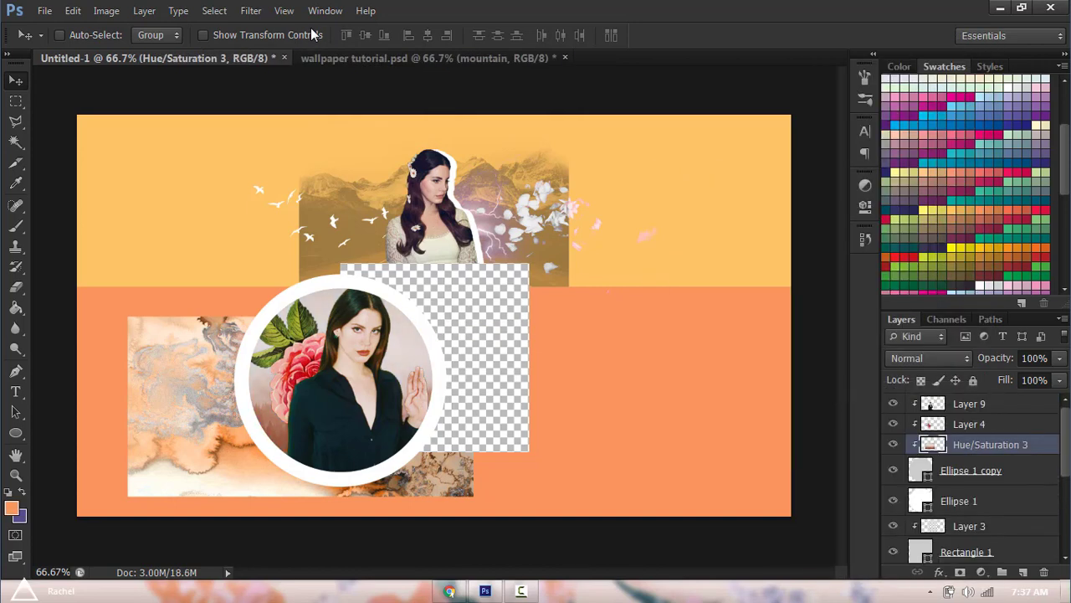
- Add clipped Brightness/Contrast and Hue/Saturation adjustments above the rose on Layer 4, setting the hue of the Reds to +30
key("alt+bracketright")
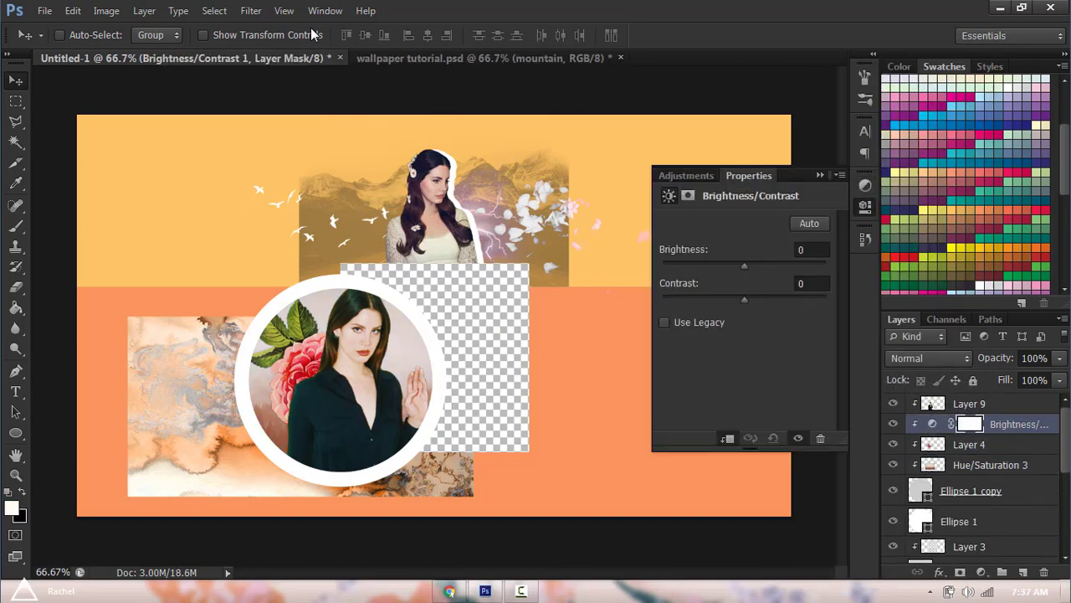
left_click(687, 176)
left_click_drag(744, 266, 769, 287)
left_click(711, 236)
left_click(757, 246)
left_click(716, 275)
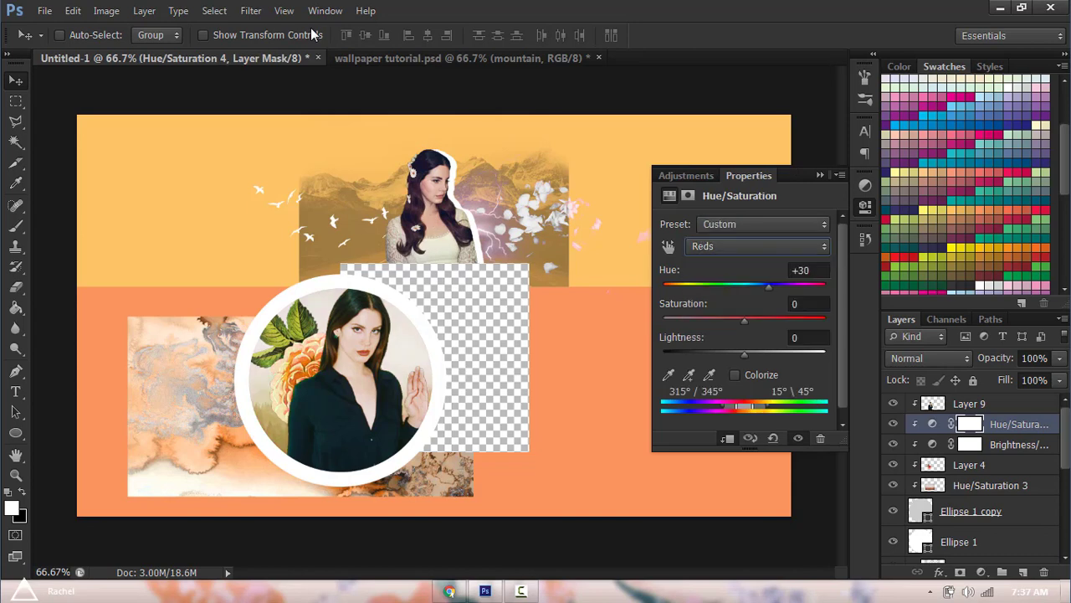
- Merge the rose on Layer 4 with its Brightness/Contrast and Hue/Saturation adjustments
left_click(971, 464, "shift")
right_click(986, 465)
left_click(868, 389)
left_click(820, 174)
- Add a Hue/Saturation adjustment above the lightning on Layer 7, shifting its hue and raising its saturation
scroll(975, 477, "down", 5)
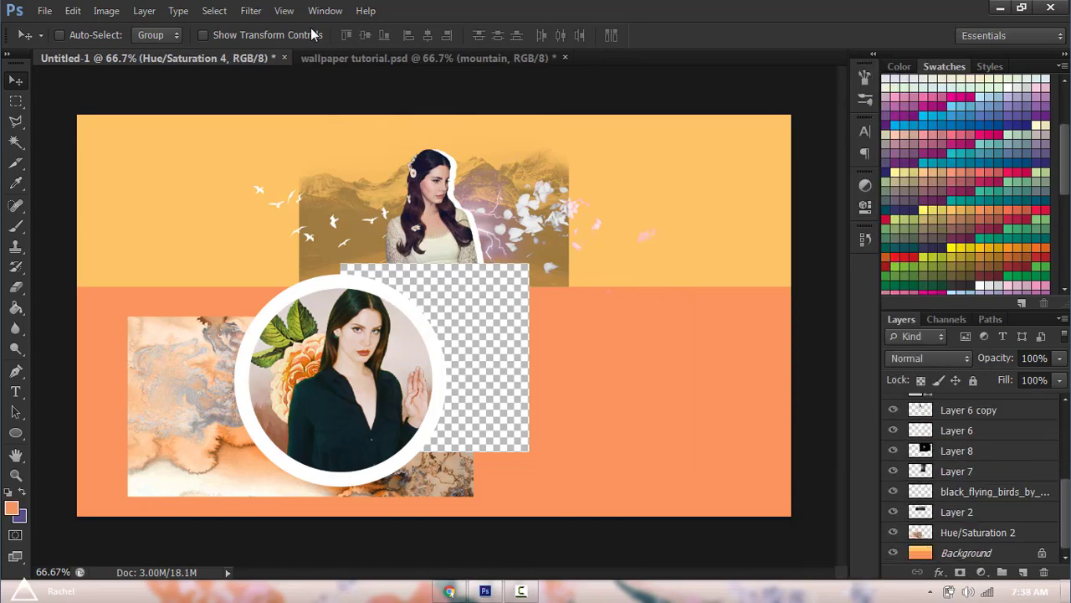
left_click(957, 511)
left_click(957, 471)
left_click(866, 186)
left_click(720, 237)
left_click_drag(745, 287, 770, 287)
left_click(893, 451)
left_click(893, 450)
left_click(893, 470)
left_click(894, 470)
left_click(893, 491)
left_click_drag(745, 320, 779, 321)
- Merge the Hue/Saturation adjustment with the lightning layer and set a blending mode that hides its black background
left_click(957, 492, "ctrl")
key("ctrl+e")
left_click(929, 358)
left_click(929, 118)
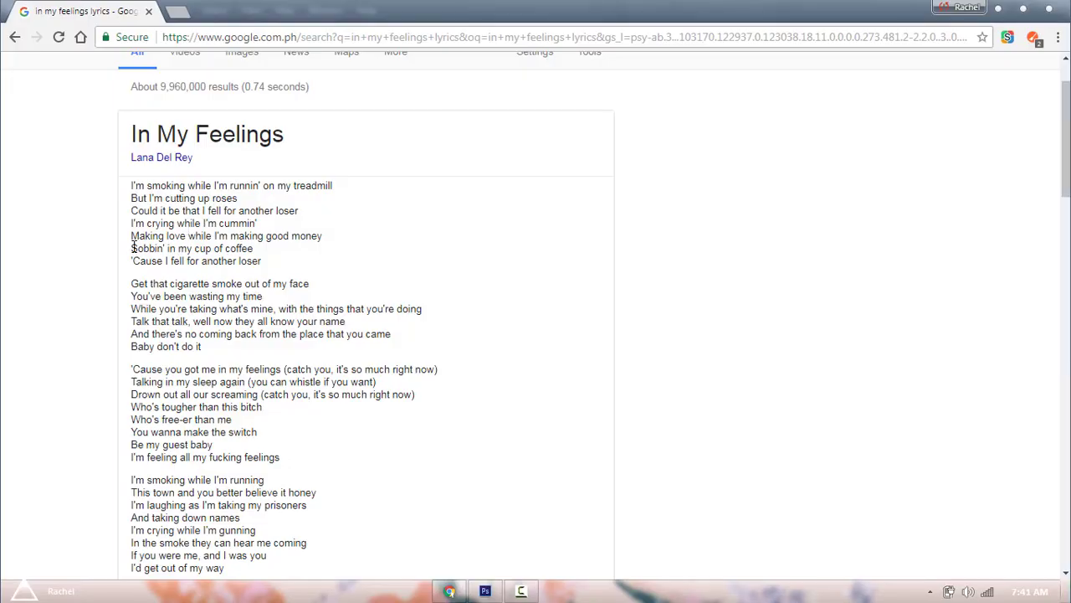
- Copy the lyric lines "Sobbin' in my cup of coffee / 'Cause I fell for another loser" over the existing text above the marble
left_click_drag(132, 247, 269, 263)
key("ctrl+c")
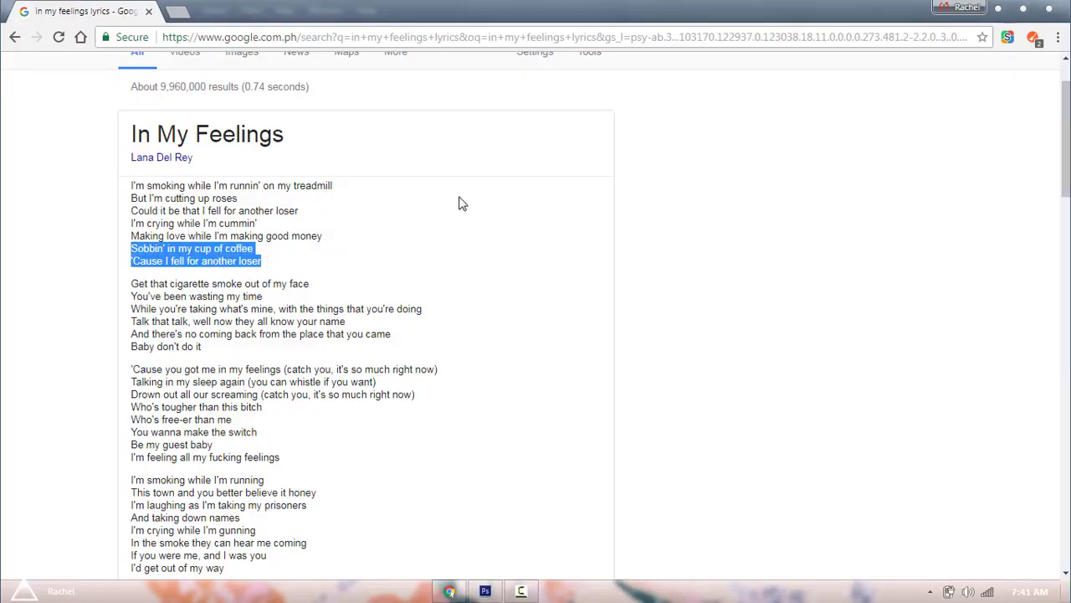
key("alt+Tab")
key("ctrl+a")
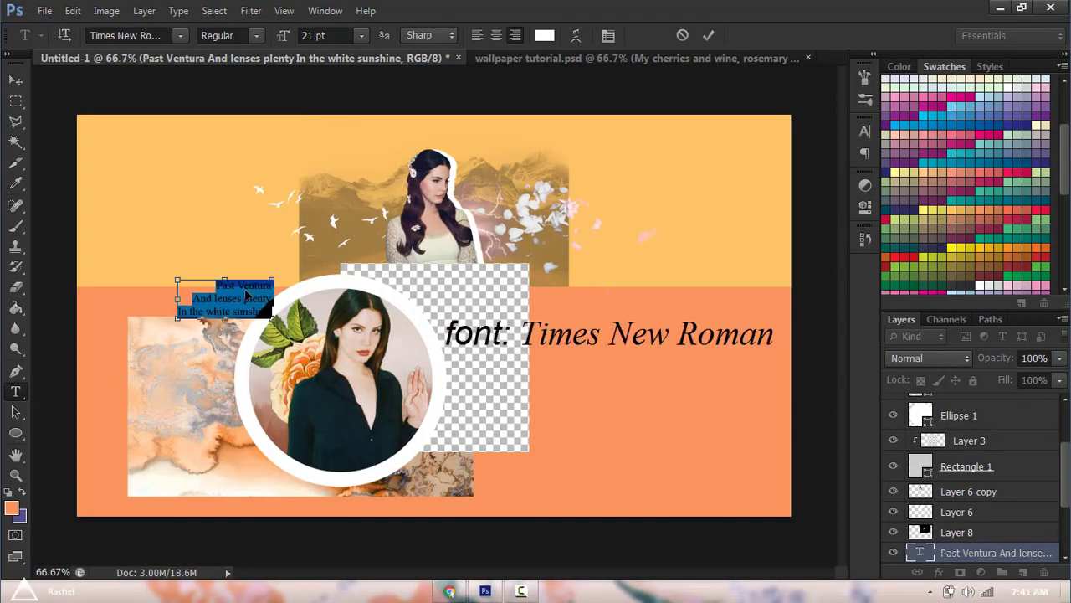
key("ctrl+v")
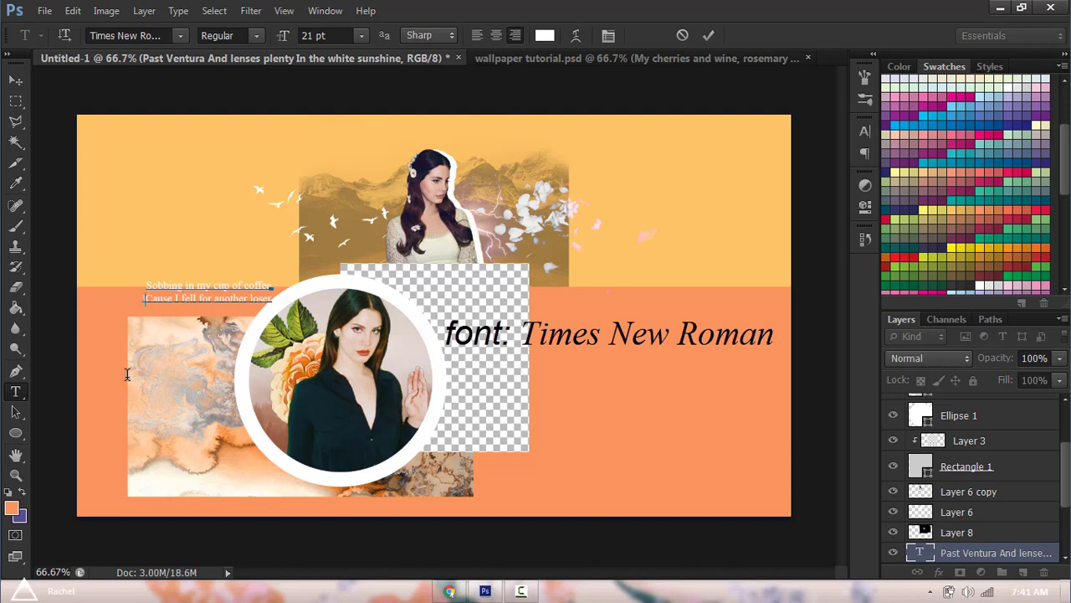
- Set the "Sobbing in my cup of coffee" text to 22 pt, place it just above the marble, and commit it
key("ctrl+a")
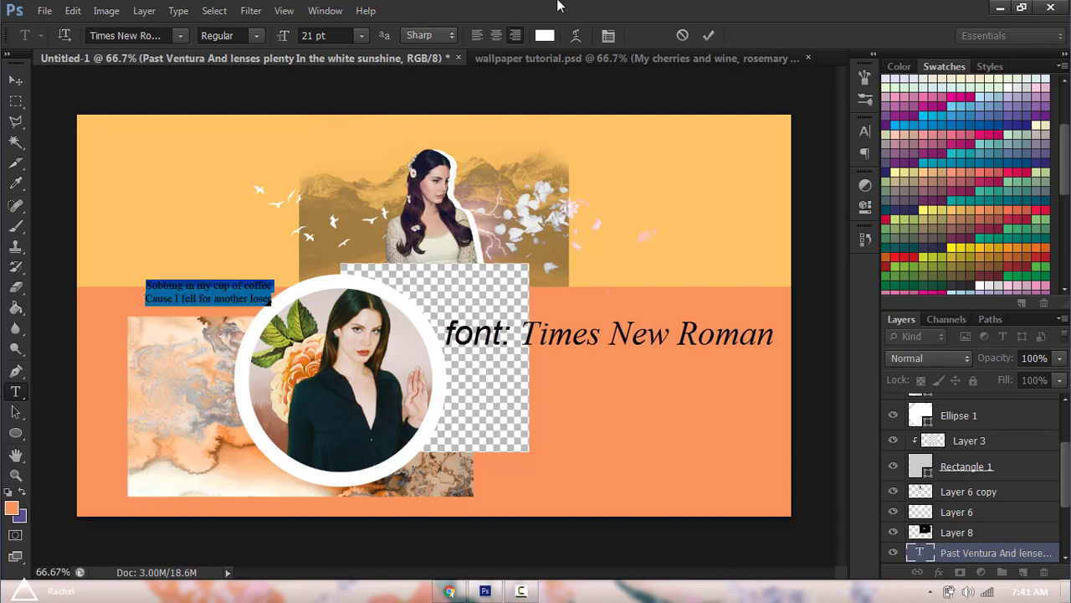
left_click_drag(281, 39, 288, 40)
left_click(266, 304)
left_click_drag(205, 343, 214, 349)
key("ctrl+a")
left_click_drag(282, 36, 276, 36)
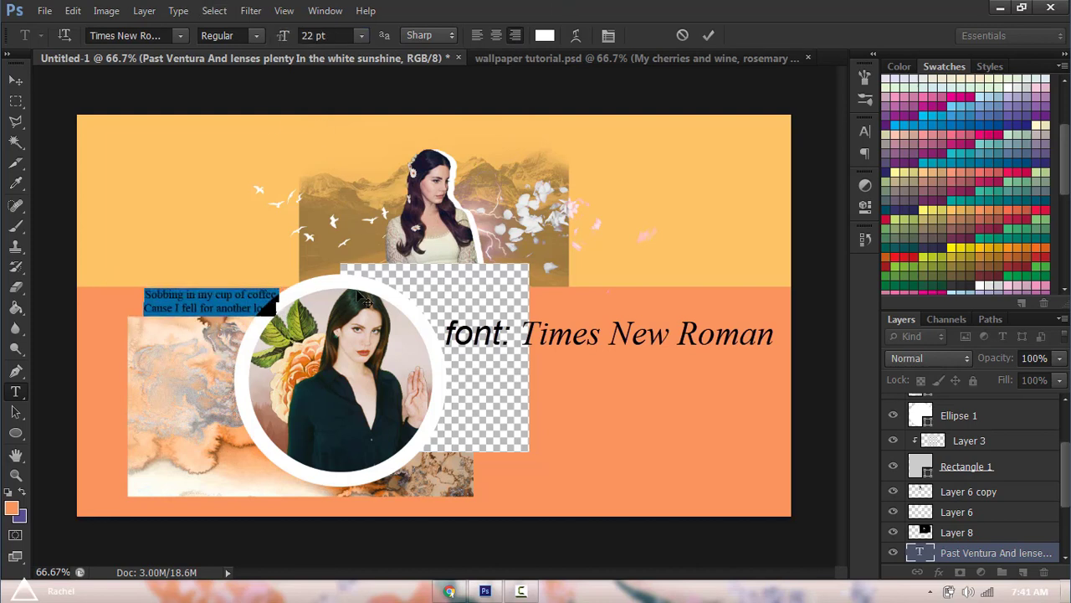
left_click_drag(357, 299, 364, 303)
left_click(708, 36)
- Switch to Chrome and look through the In My Feelings lyrics for a second passage to use
left_click(449, 591)
left_click(545, 357)
scroll(544, 357, "down", 2)
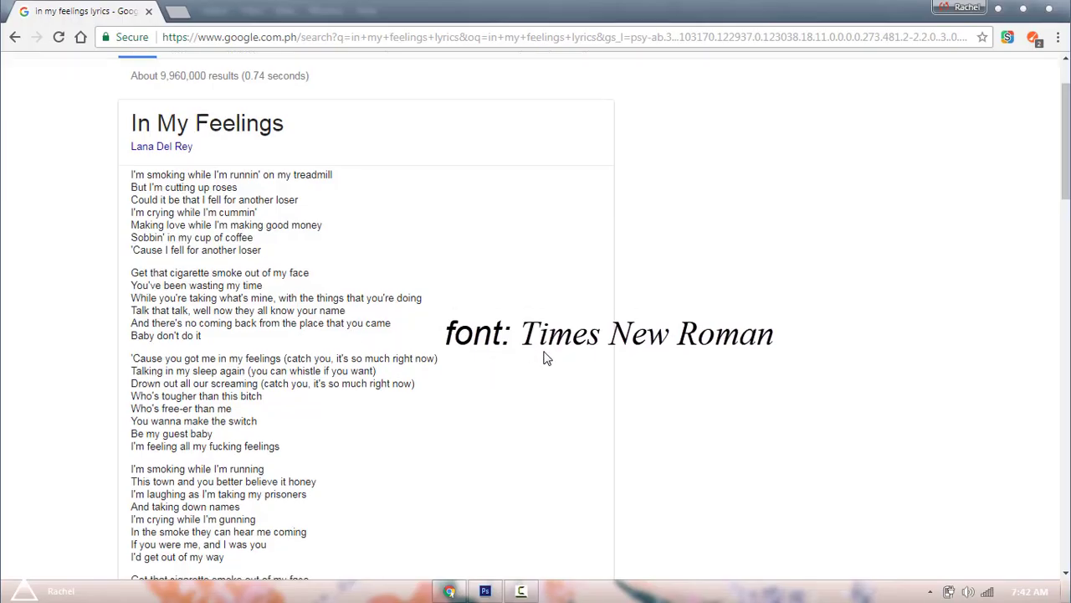
left_click_drag(136, 334, 348, 339)
left_click_drag(110, 348, 274, 358)
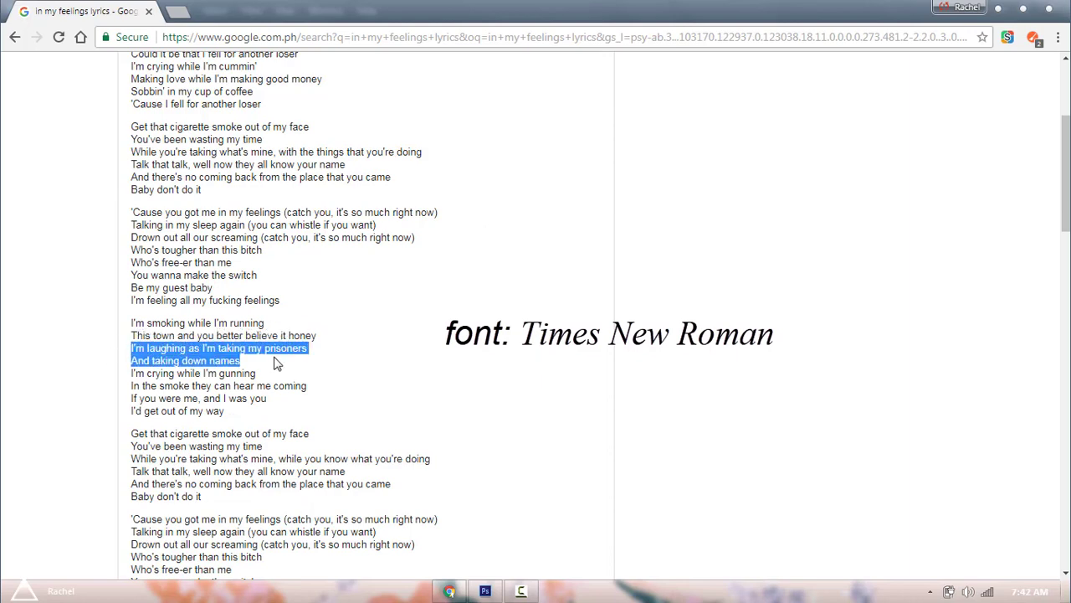
left_click(360, 392)
scroll(388, 405, "down", 4)
scroll(481, 416, "up", 5)
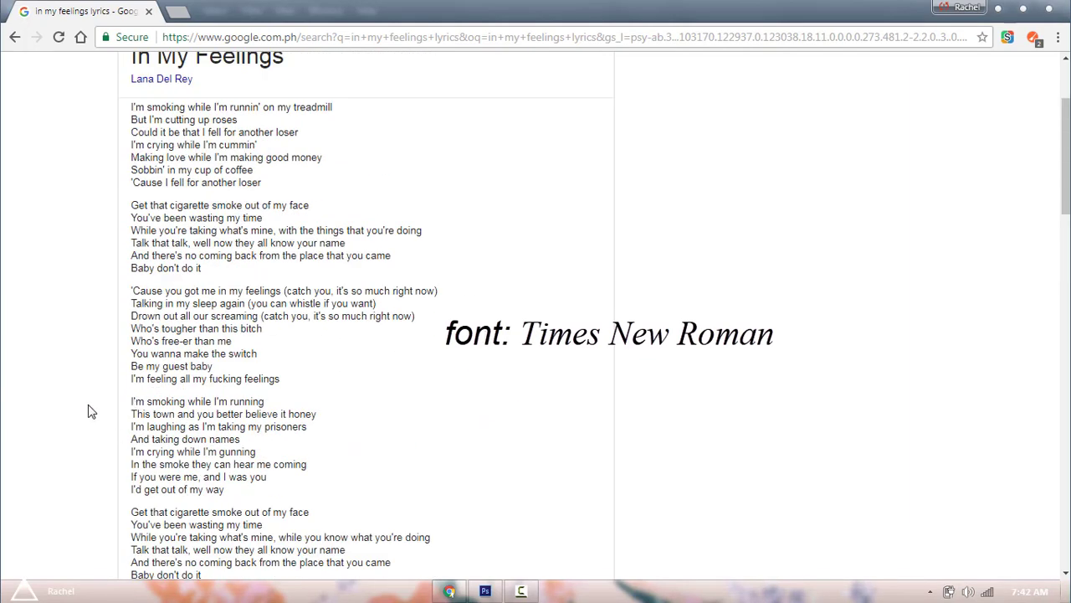
- Copy the lines "I'm smoking while I'm running / This town and you better believe it honey" into a new Photoshop text layer
left_click_drag(132, 402, 354, 419)
left_click(485, 591)
left_click(472, 394)
type("I'm smoking while I'm running This town and you better believe it honey")
- Left-align the second lyric text, colour it black (000000), and place it just below the checkered square
left_click_drag(516, 471, 752, 538)
left_click(478, 36)
left_click(545, 35)
left_click_drag(578, 301, 468, 462)
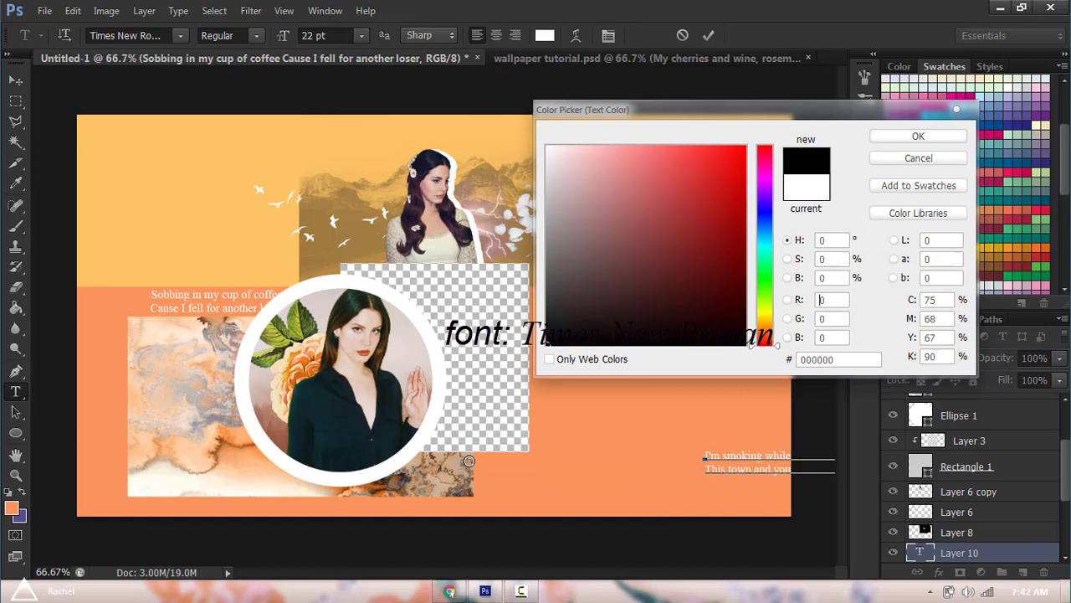
left_click(918, 135)
left_click_drag(746, 518, 435, 516)
left_click(513, 461)
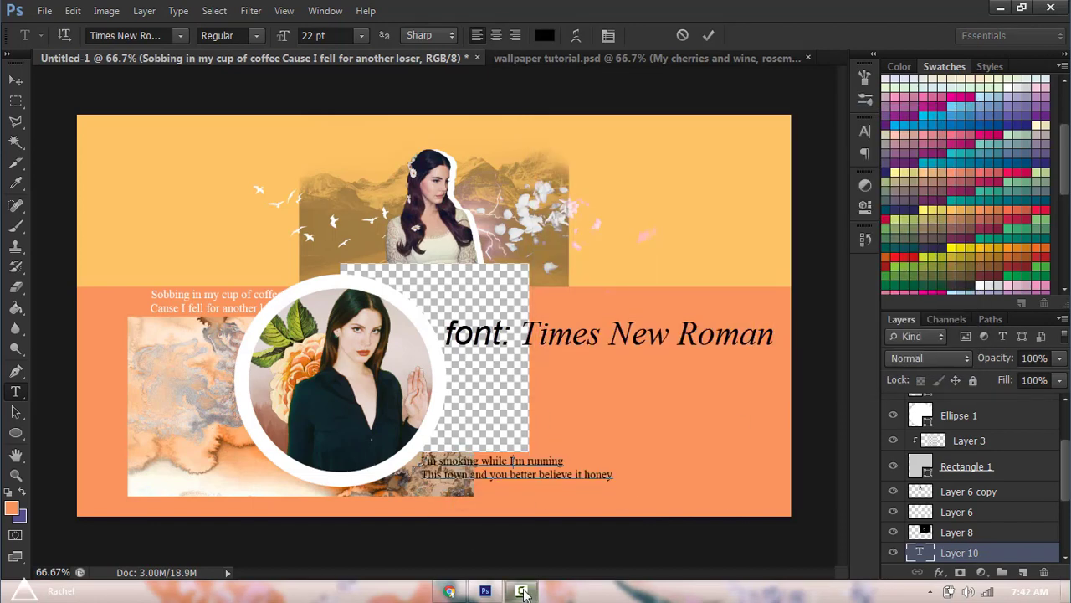
left_click(708, 35)
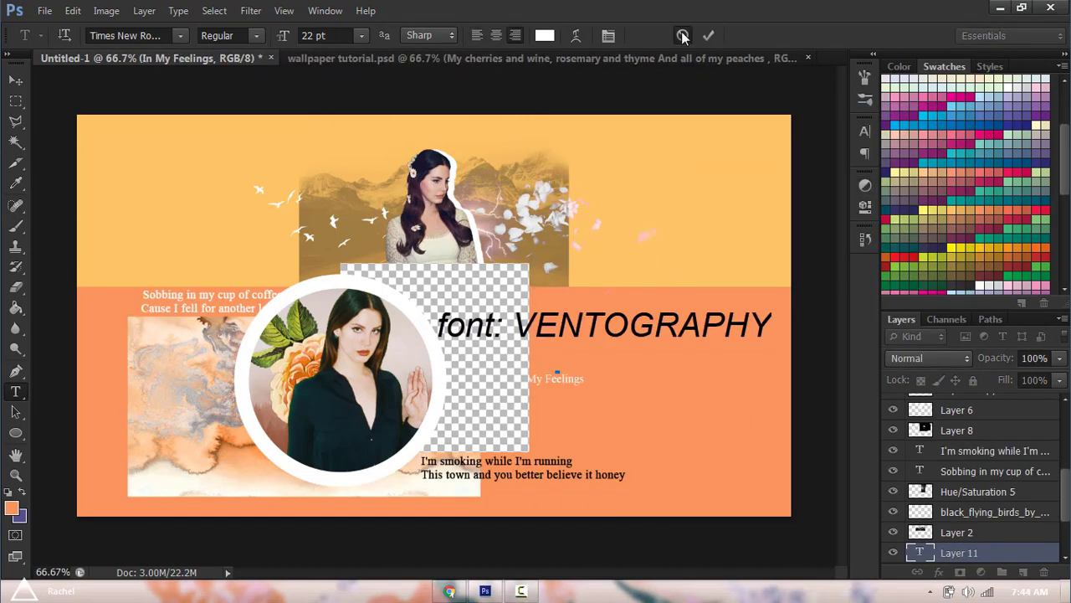
- Set the "In My Feelings" text to the Ventography font at 126 pt and commit it
left_click(683, 36)
left_click(564, 377)
key("ctrl+a")
left_click(142, 36)
type("Vent")
key("Return")
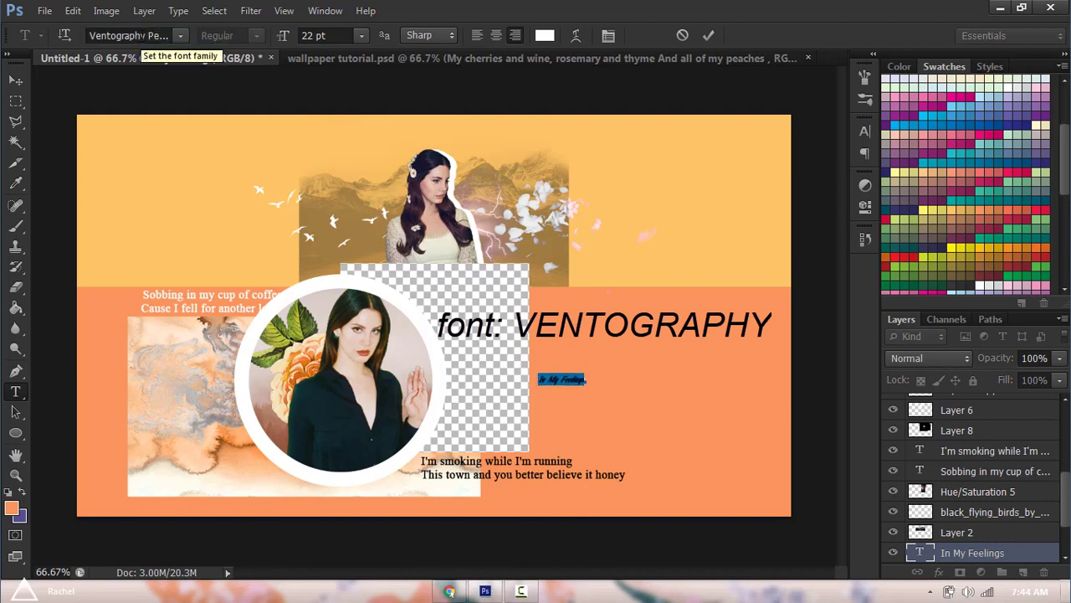
left_click_drag(286, 37, 374, 65)
left_click(708, 35)
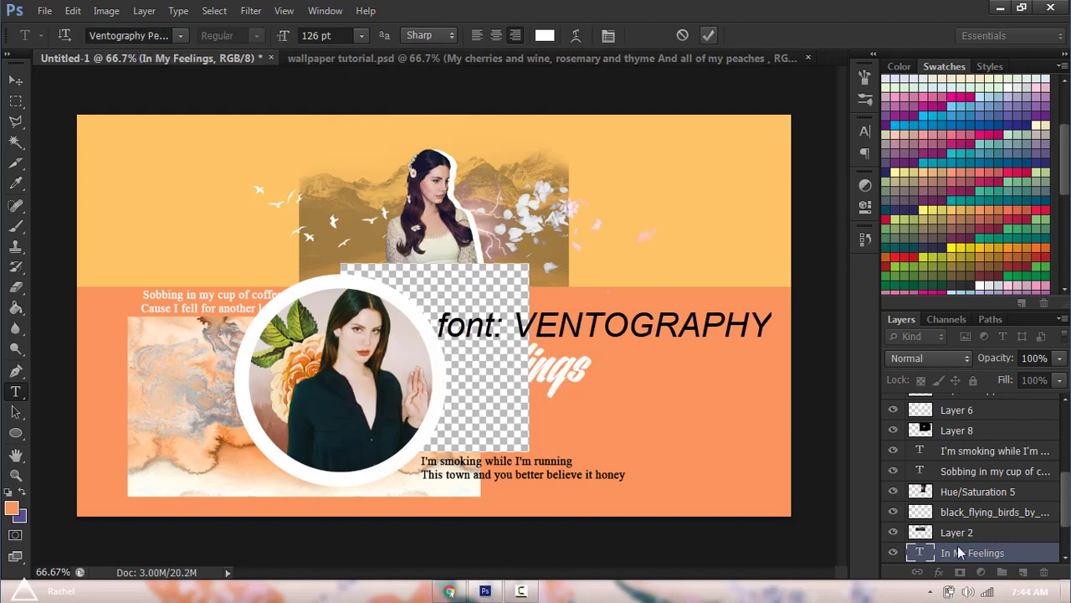
- Bring the In My Feelings layer to the top of the stack, unclipped, and move the title down beside the black lyrics
left_click_drag(982, 545, 1011, 444)
left_click_drag(1007, 402, 1008, 404)
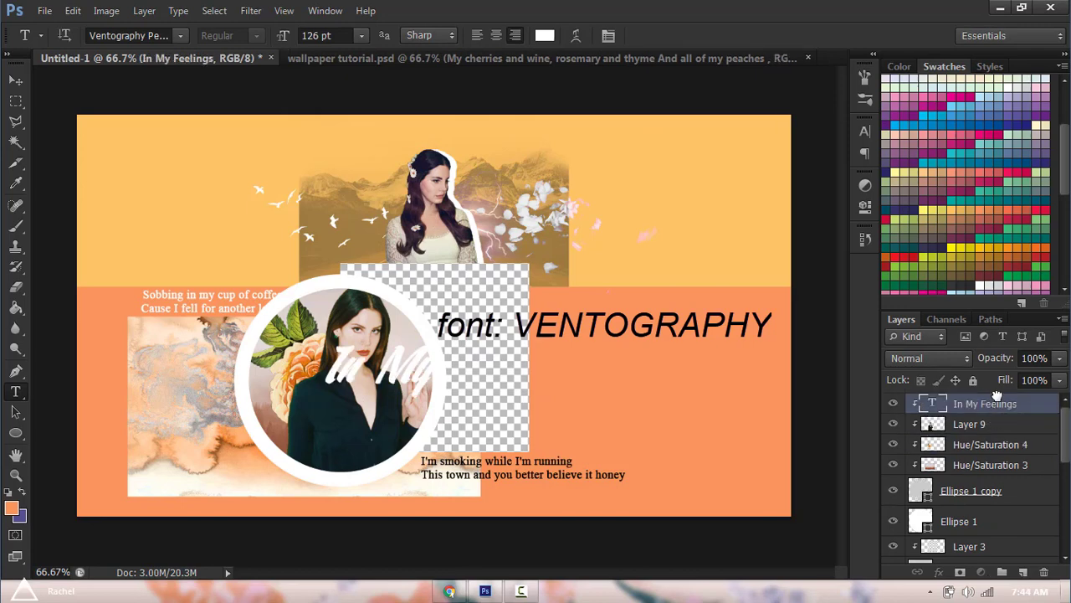
right_click(998, 395)
right_click(976, 410)
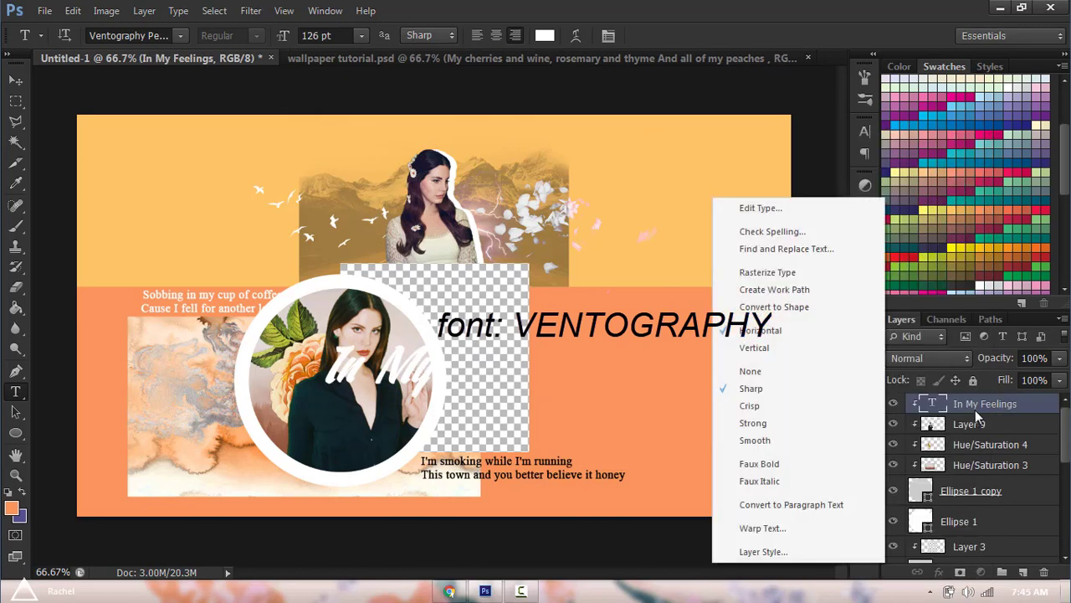
right_click(975, 410)
key("Escape")
left_click_drag(975, 405, 983, 508)
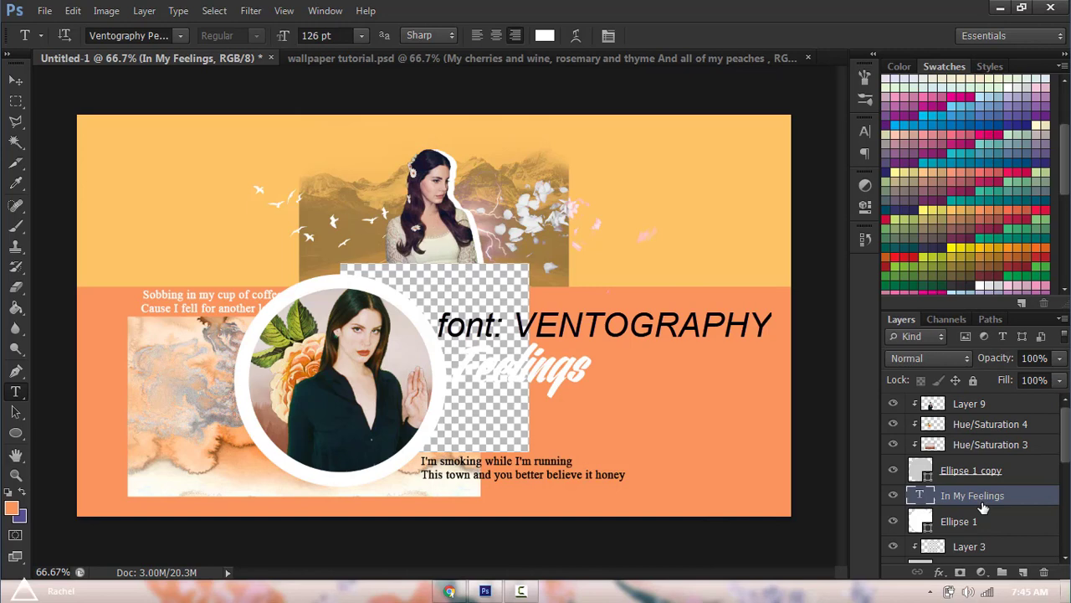
key("ctrl+z")
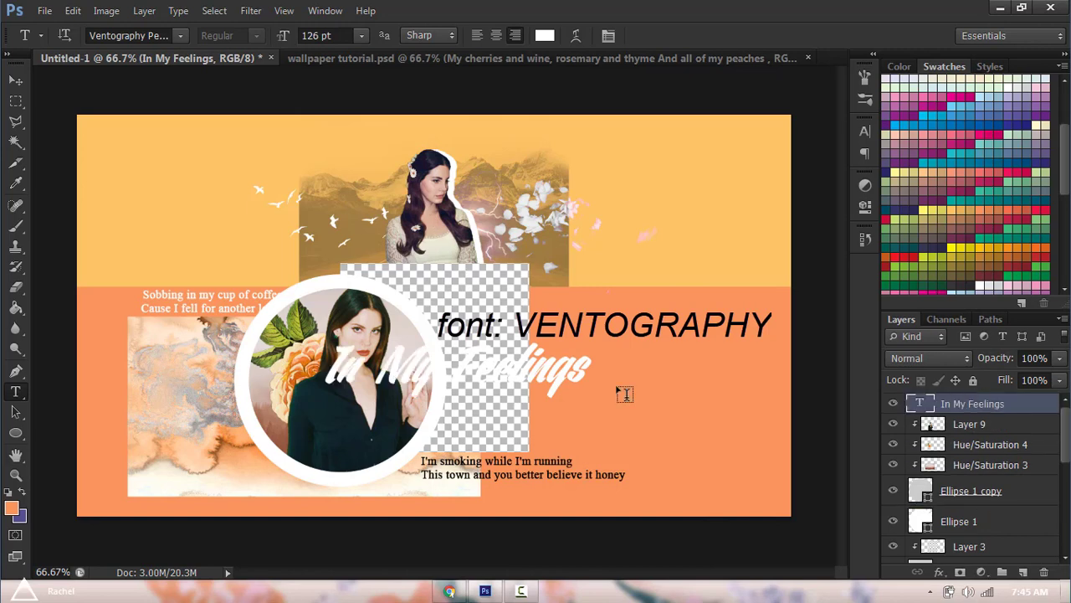
left_click_drag(624, 393, 695, 461)
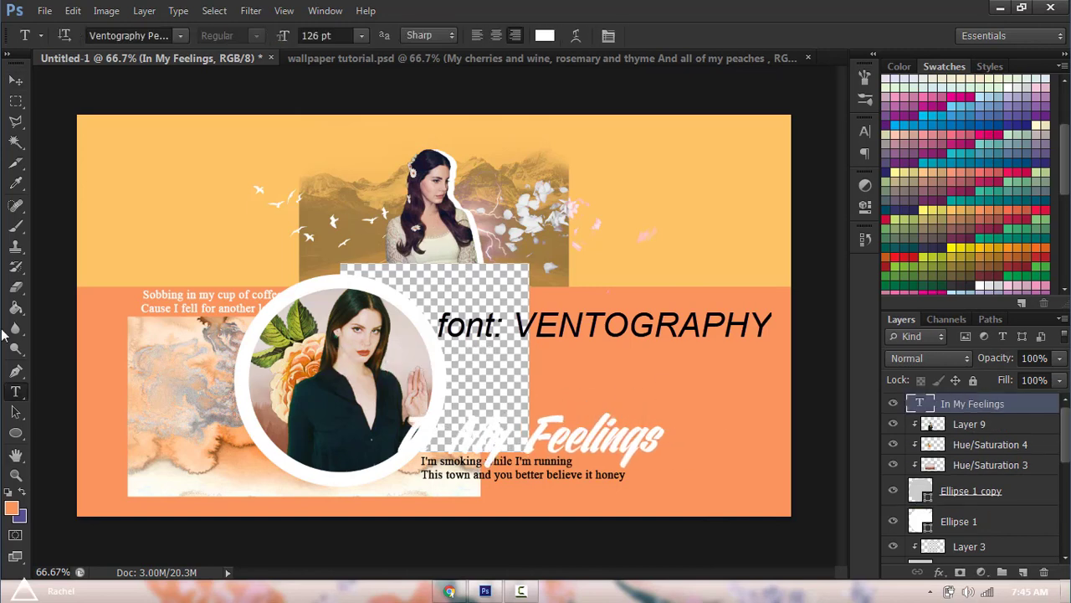
- Recolour the In My Feelings title to a muted brick orange with 66% saturation and 74% brightness, and commit it
double_click(921, 404)
left_click(545, 36)
left_click(586, 401)
left_click_drag(765, 333, 765, 340)
left_click_drag(672, 151, 677, 199)
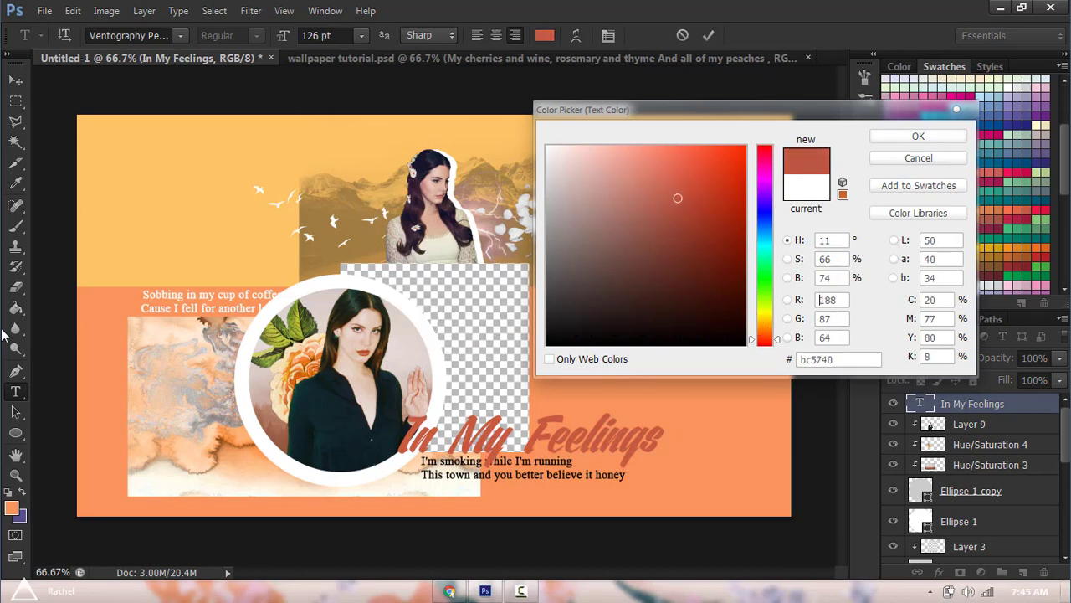
left_click_drag(765, 340, 765, 333)
left_click(919, 136)
left_click(709, 35)
- Switch to Adobe Bridge to browse the new psds folder and select several PSD files there
left_click(44, 11)
left_click(60, 43)
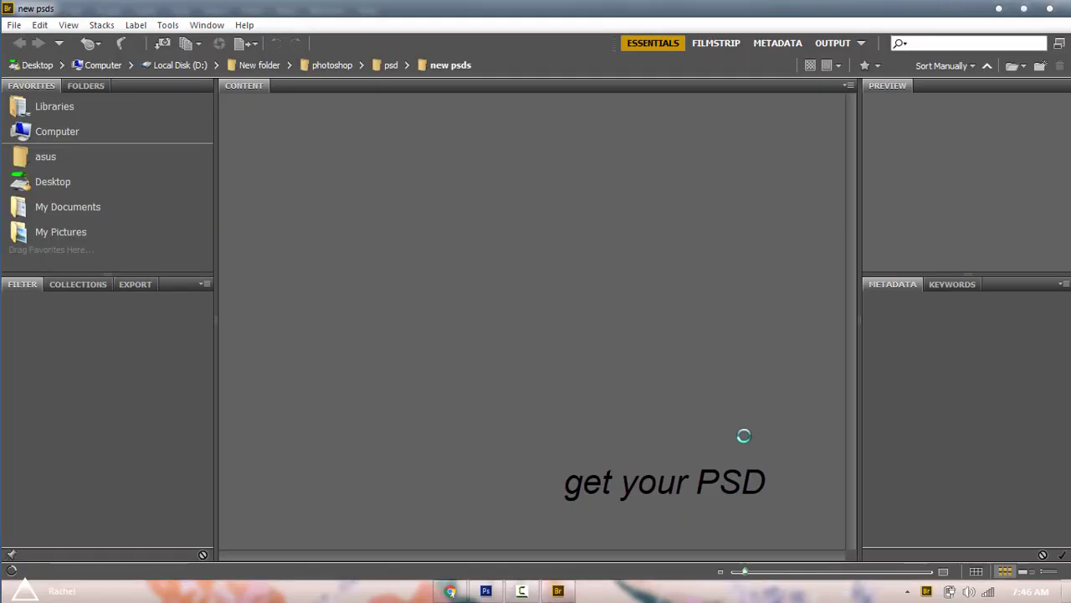
left_click(626, 228)
left_click(438, 321, "ctrl")
left_click(751, 322, "ctrl")
left_click(586, 322, "ctrl")
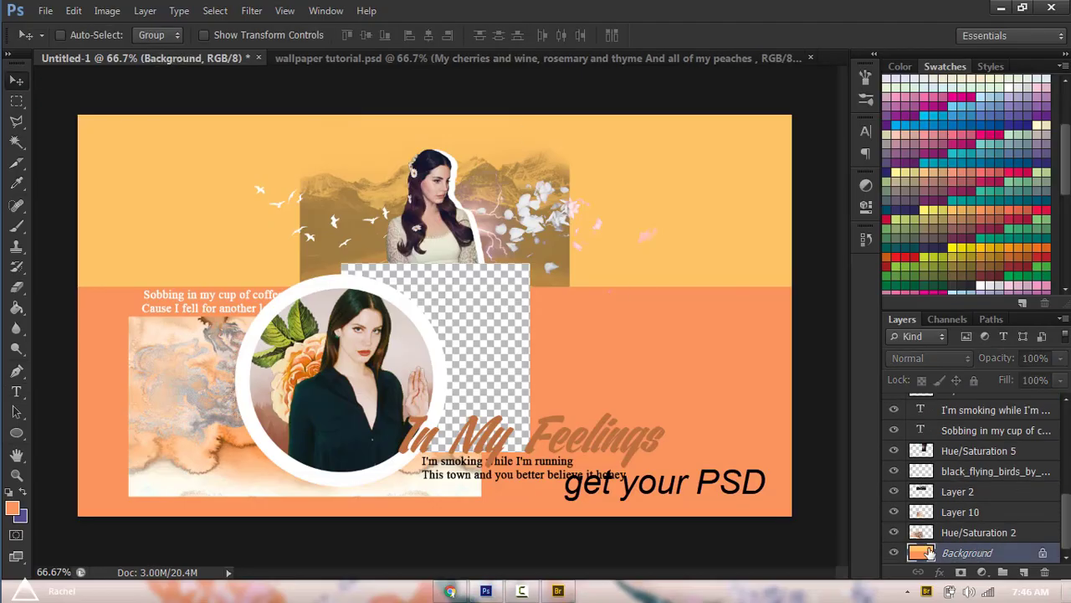
- Adjust the Background layer's Hue/Saturation and set the PSD/04 group's opacity to 46%
key("ctrl+u")
left_click_drag(729, 275, 736, 281)
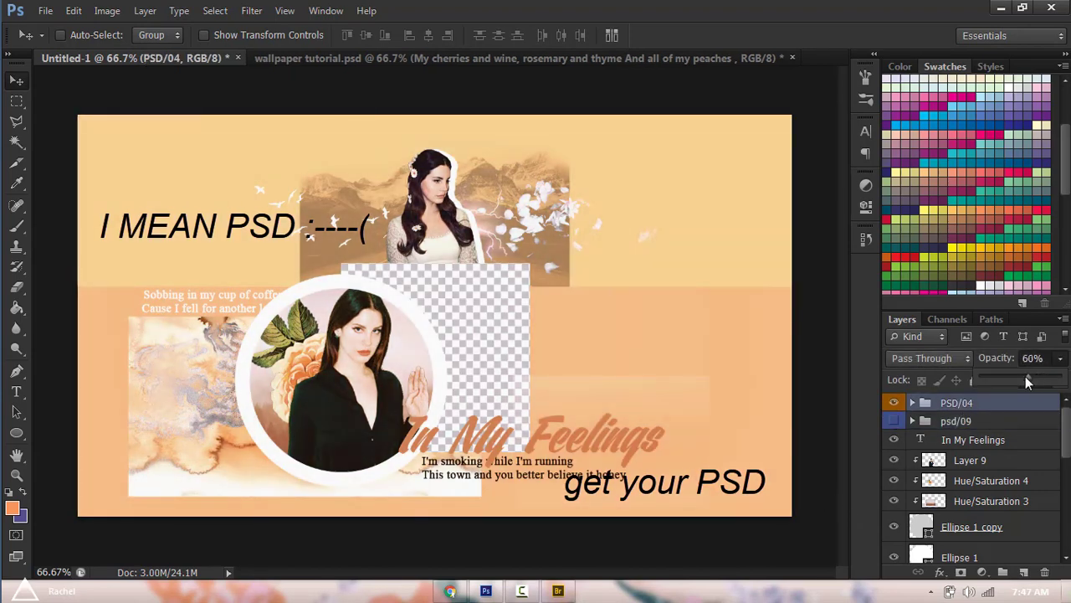
left_click_drag(1019, 381, 1017, 374)
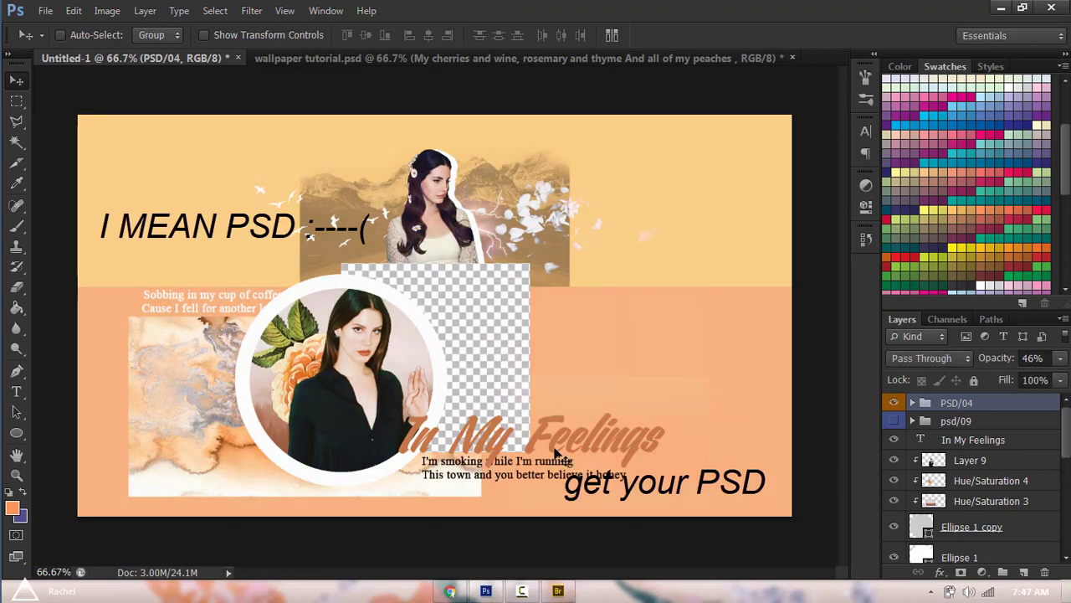
- Move the PSD/04 group and stretch it to about 364% width and 307% height to cover the whole canvas, and commit the transform
left_click_drag(639, 405, 686, 233)
left_click_drag(759, 203, 791, 116)
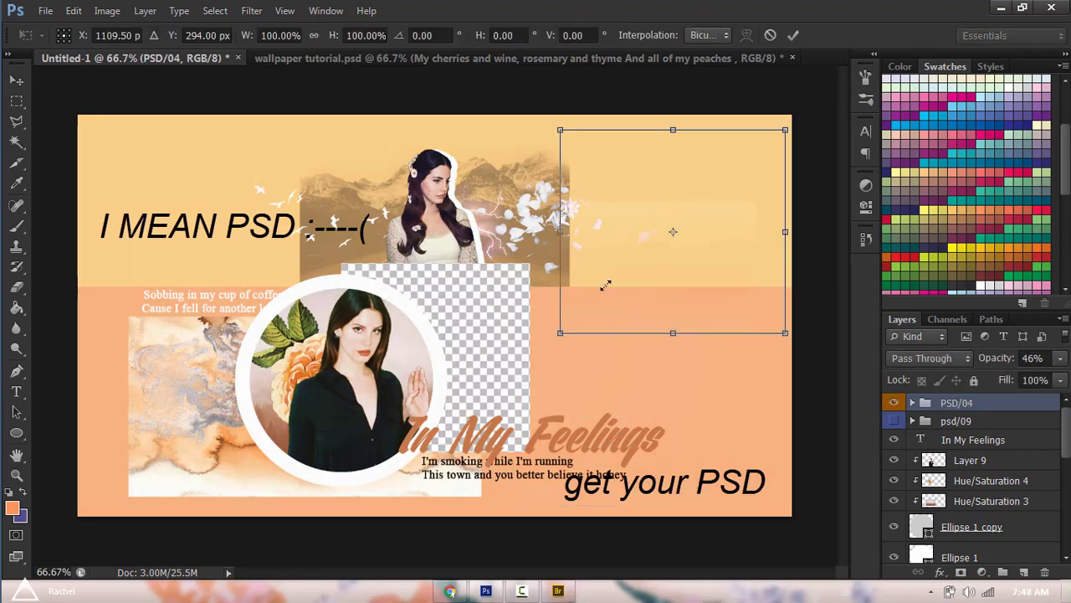
left_click_drag(562, 332, 78, 516)
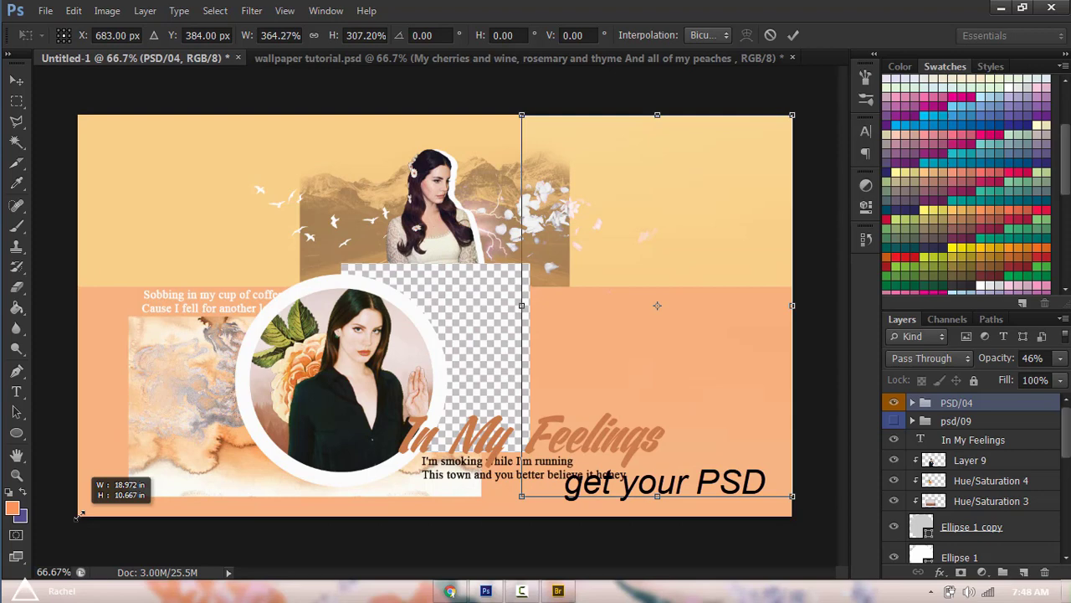
left_click(793, 35)
- Add the credit text "youtube.com/ilalalovepink" and format it in Times New Roman at 19 pt
key("t")
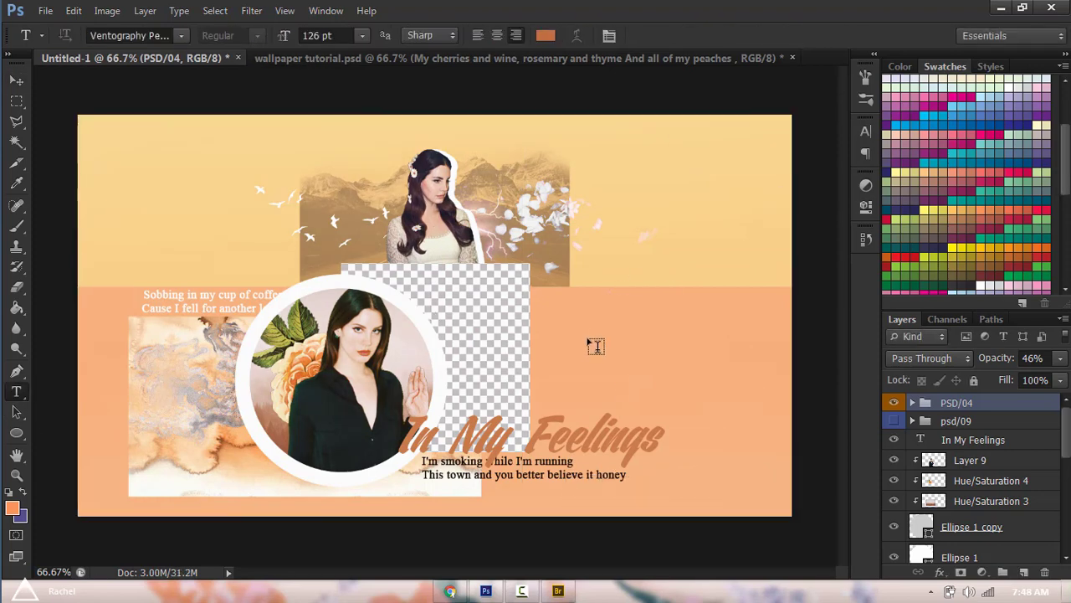
left_click(586, 338)
type("Rey")
key("ctrl+a")
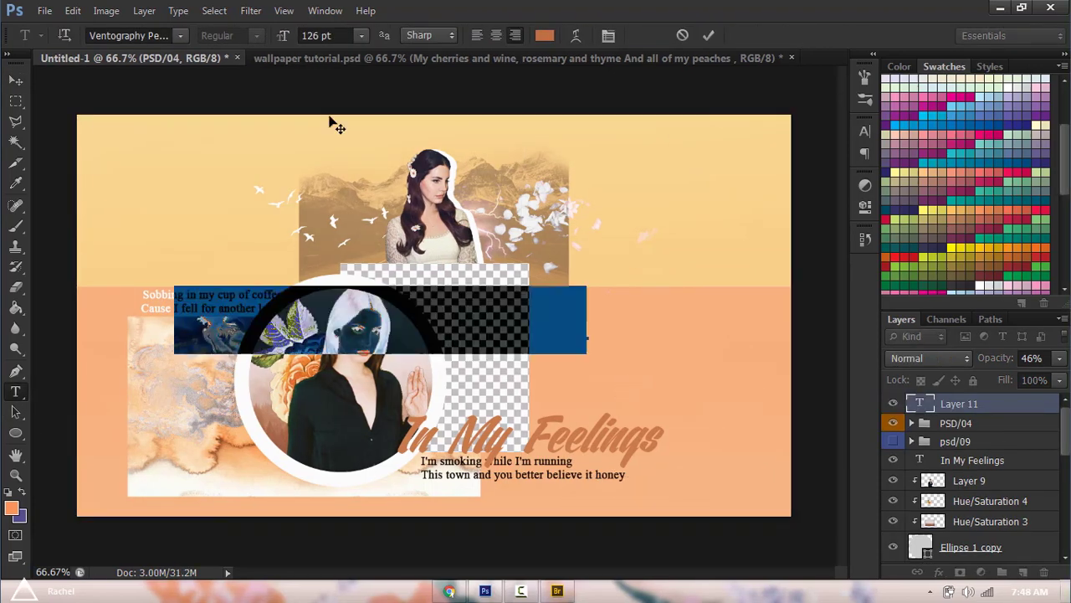
type("Times New Roman")
key("Return")
left_click_drag(285, 36, 199, 64)
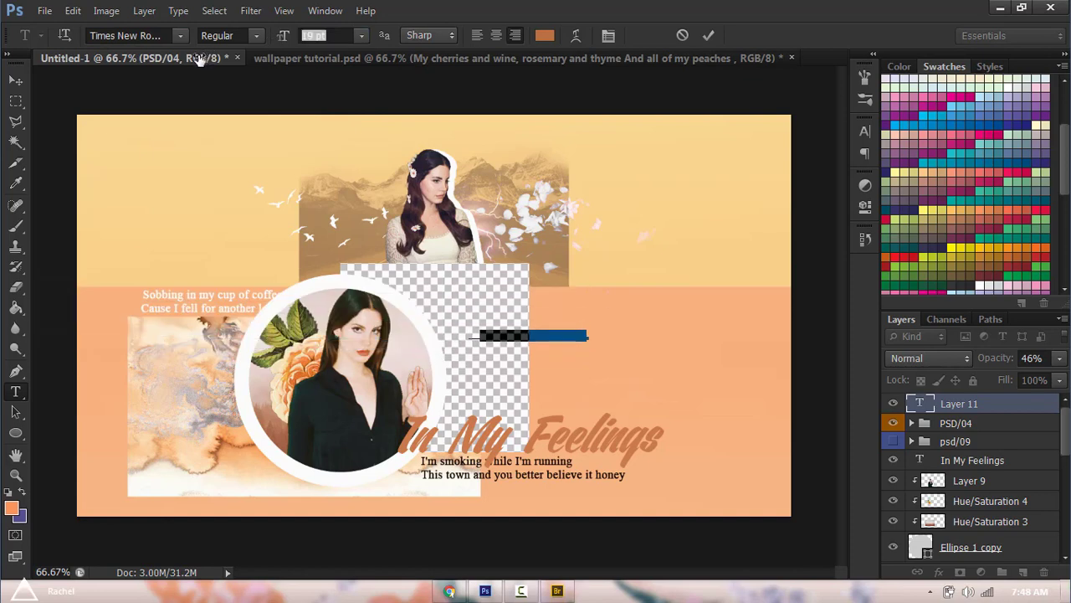
- Colour the credit text white, place it just below the black lyrics, and commit it
left_click(545, 35)
left_click_drag(548, 183, 579, 206)
key("Return")
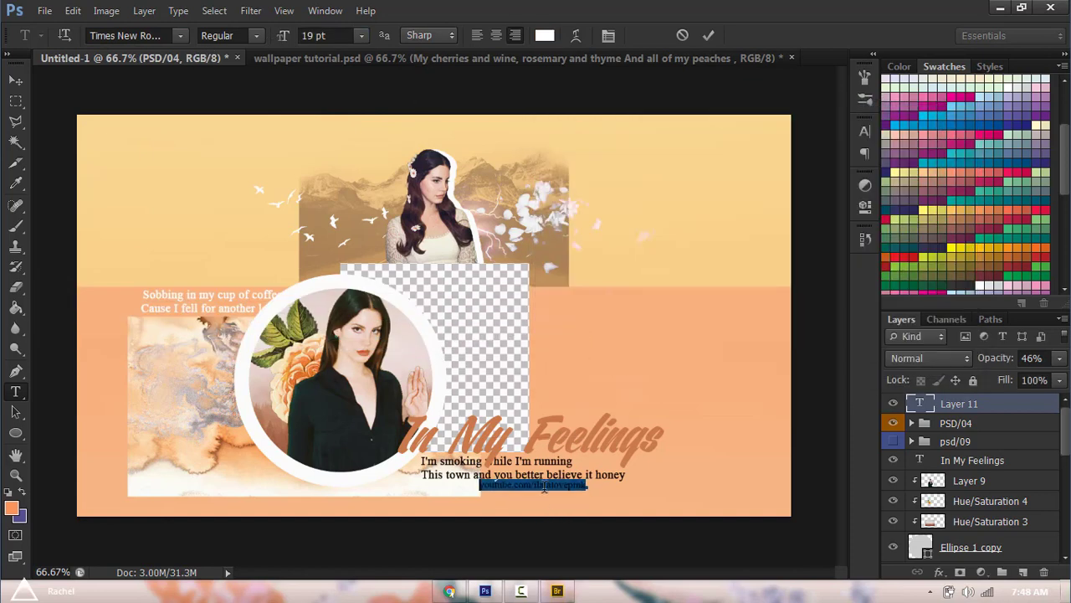
left_click(709, 36)
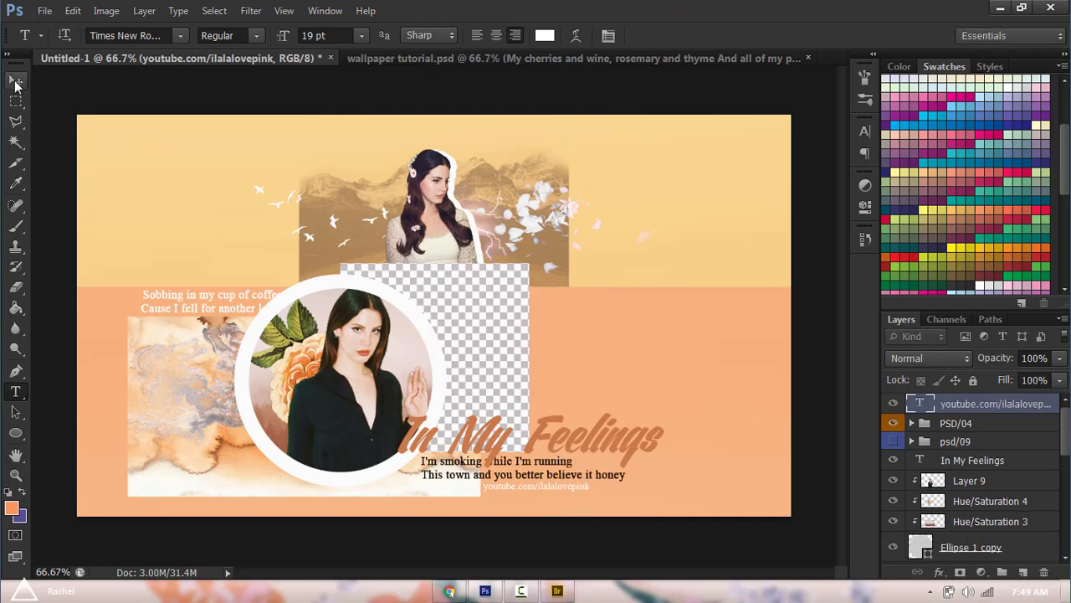
- Move the credit text onto the marble rectangle's lower edge, below the circular portrait
key("v")
key("t")
left_click_drag(536, 487, 408, 498)
- Recolour the credit text black and lower its layer opacity to 42%
left_click(545, 36)
left_click(547, 342)
left_click(917, 136)
left_click(1058, 359)
key("v")
left_click(72, 10)
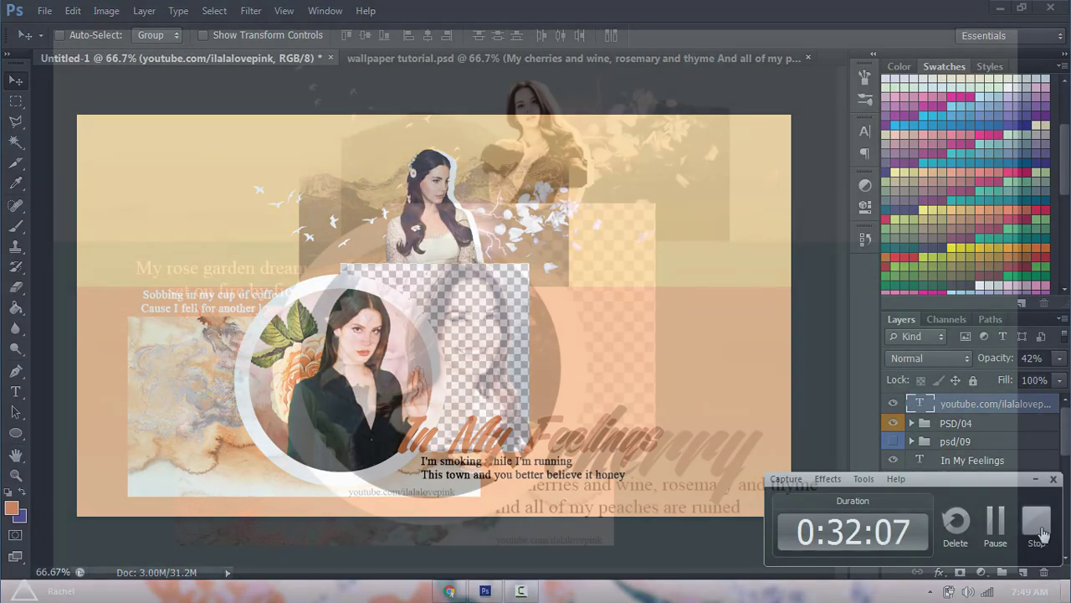